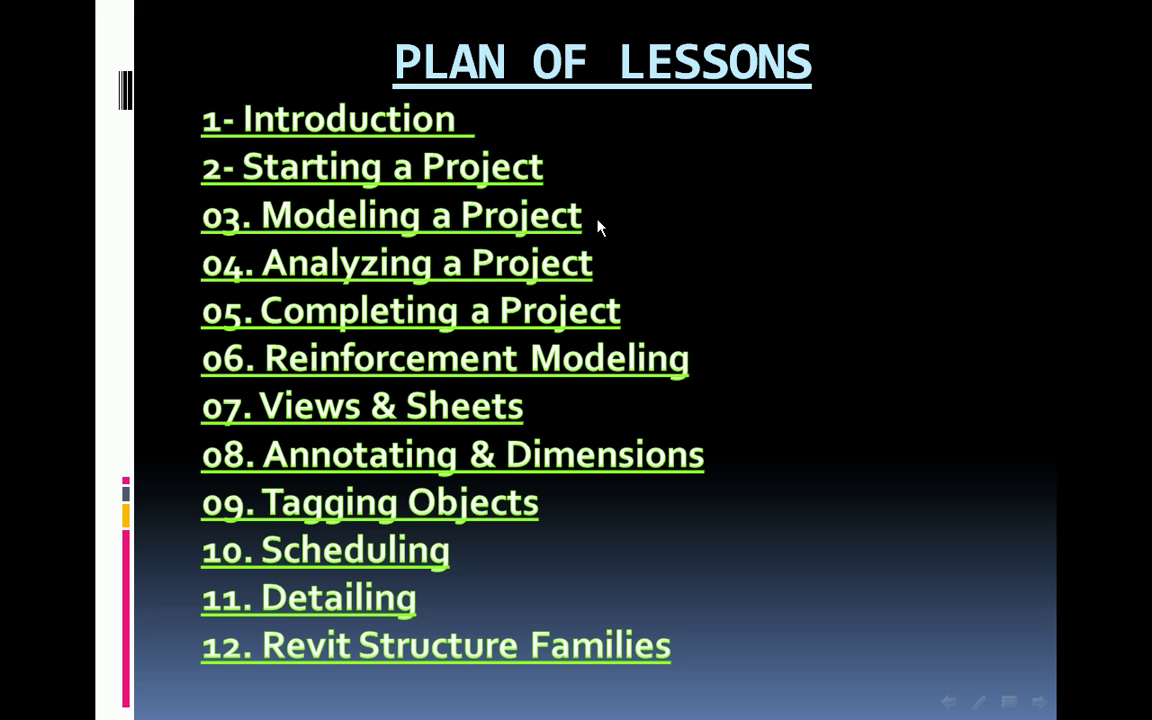
Advance to slide 17, '03. Modeling a Project', and exit the slide show
left_click(930, 300)
left_click(930, 300)
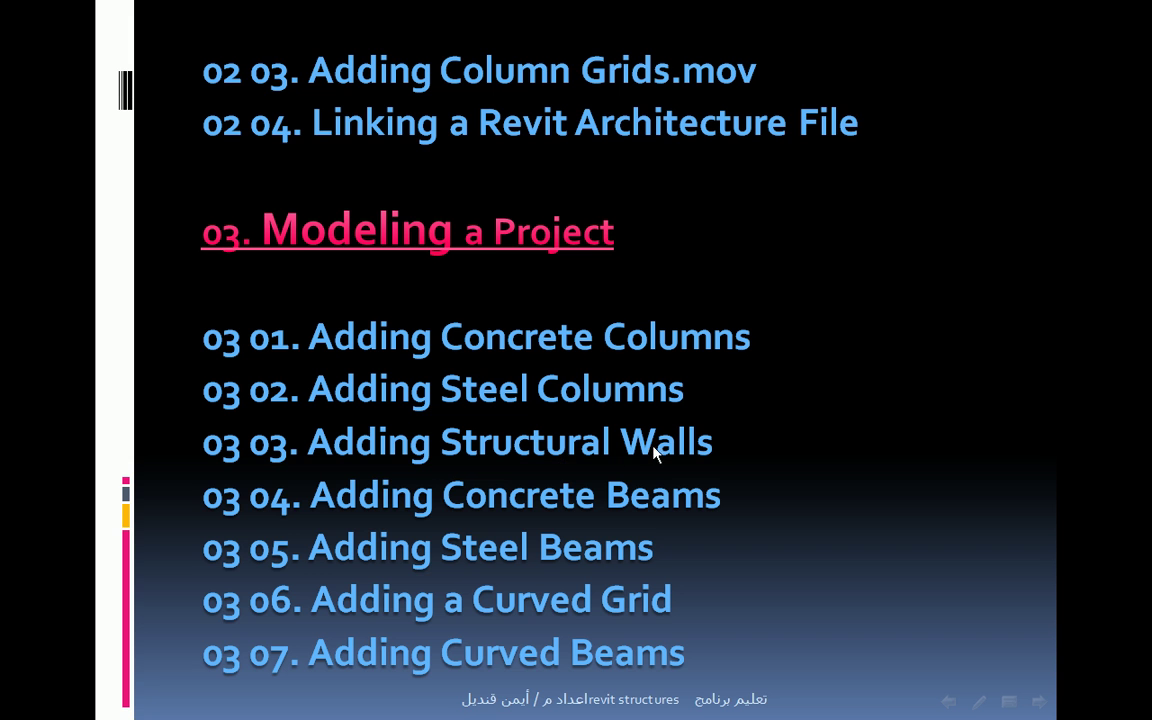
key("Escape")
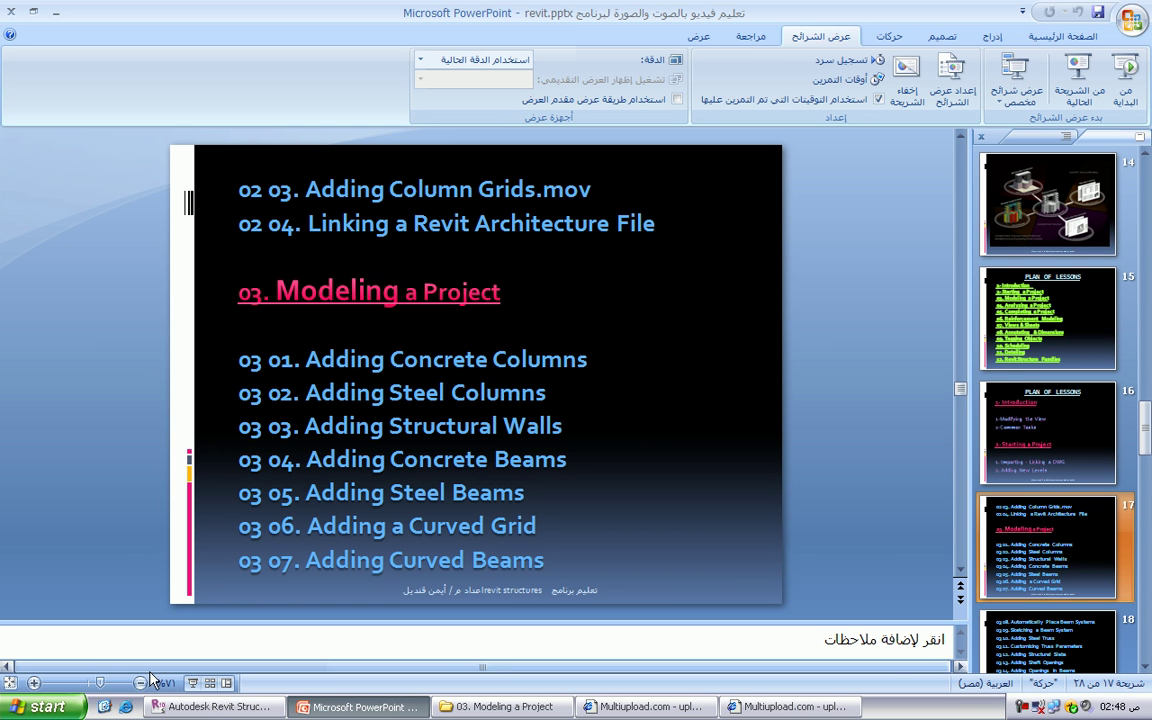
Close RST_MDL_COL_02_Steel_i.rvt in Revit without saving changes
left_click(218, 707)
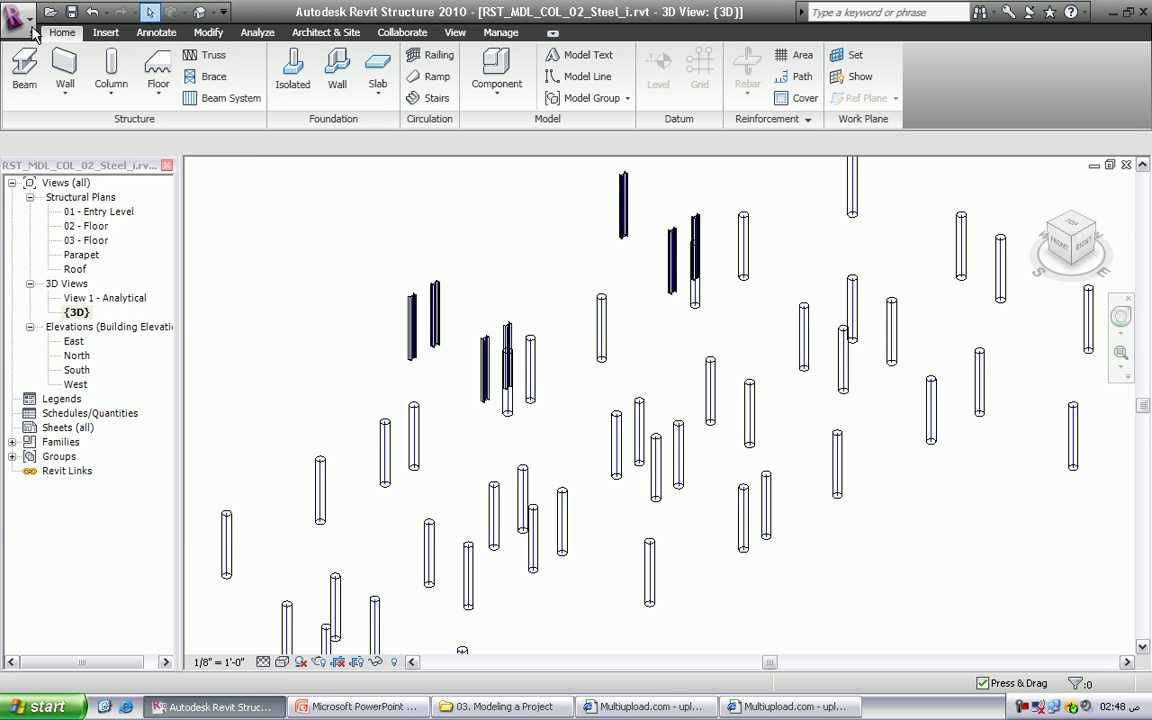
left_click(25, 20)
left_click(72, 461)
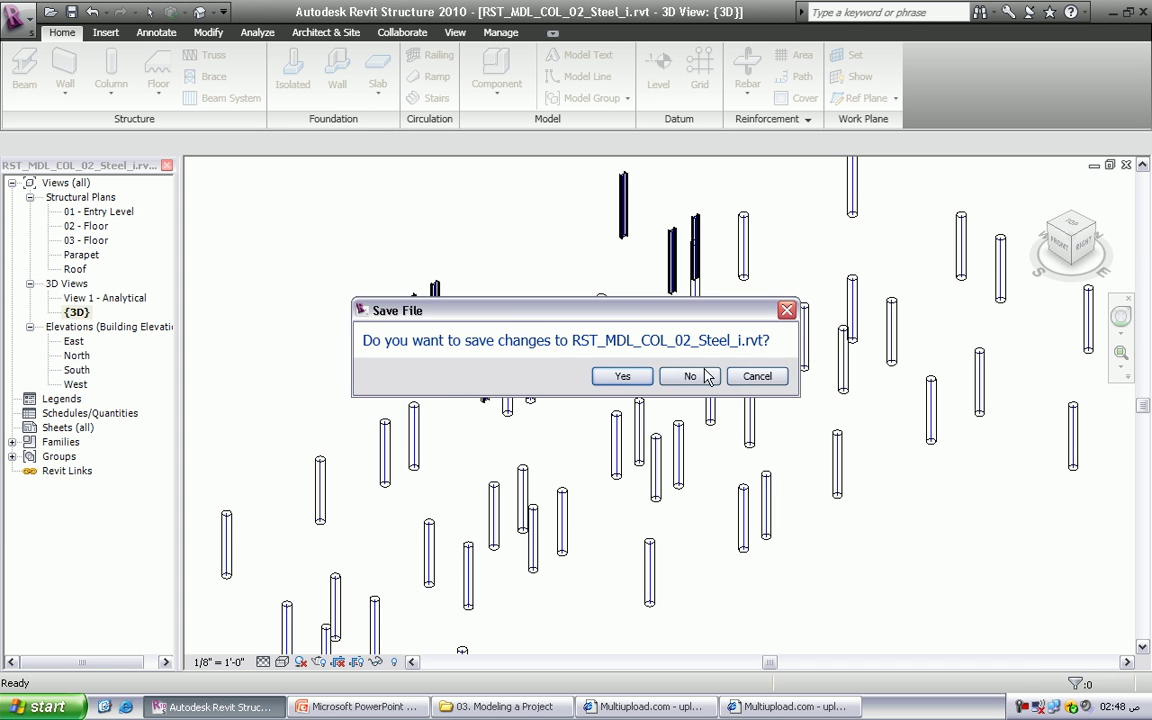
left_click(689, 376)
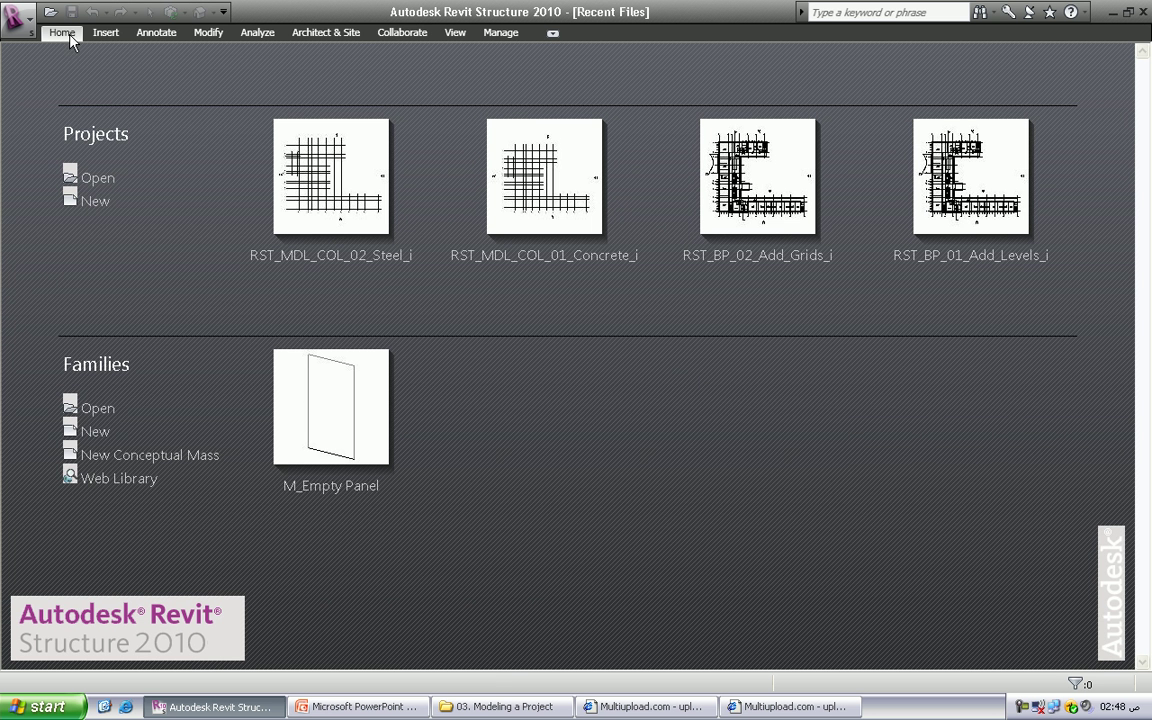
left_click(15, 17)
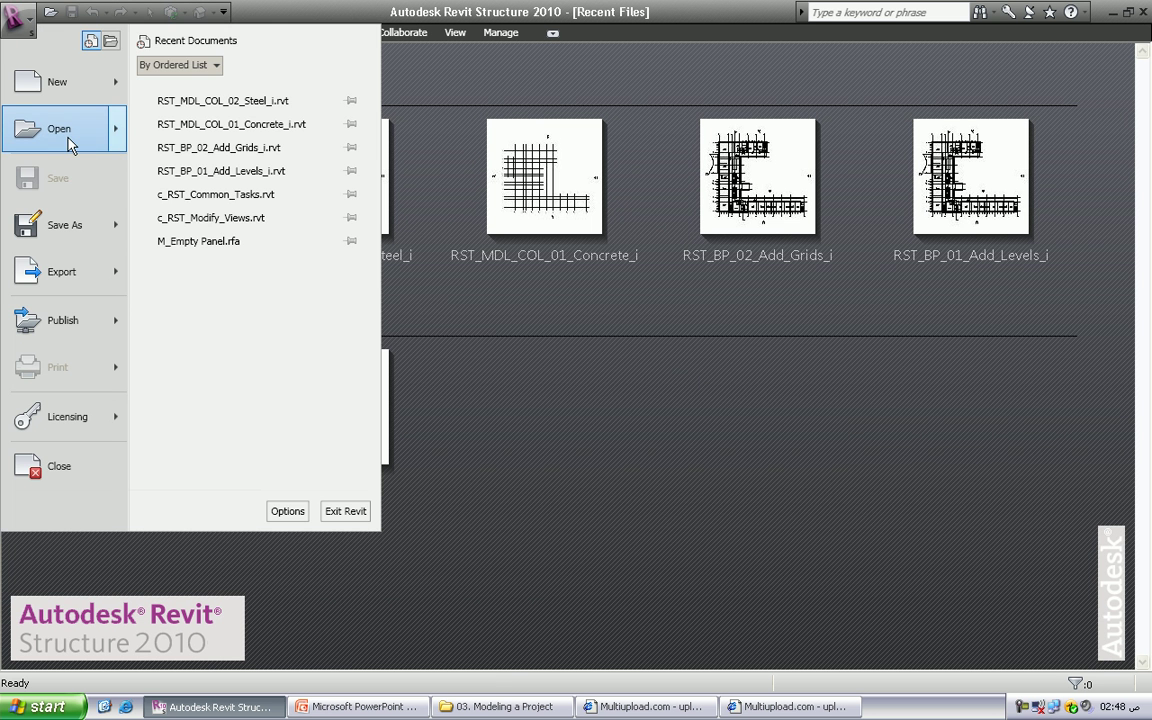
Open RST_MDL_WAL_Add_Str_Walls_i.rvt from the Autodesk > RST 2010 > Imperial folder
left_click(60, 130)
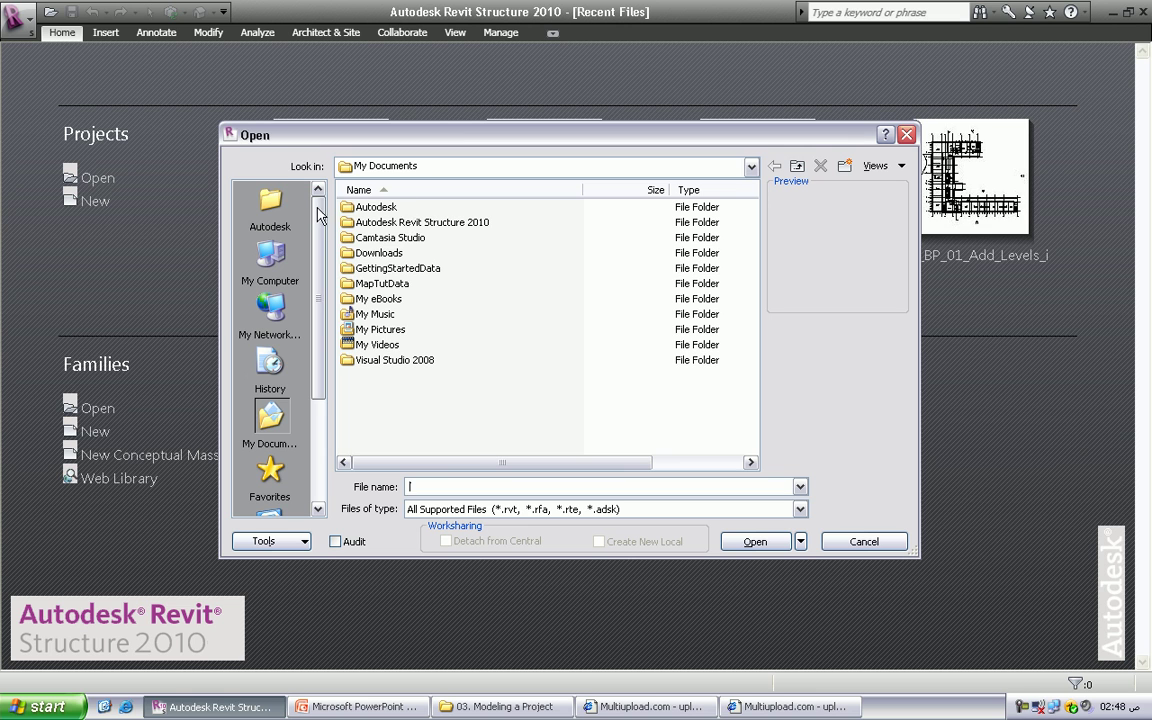
left_click(258, 190)
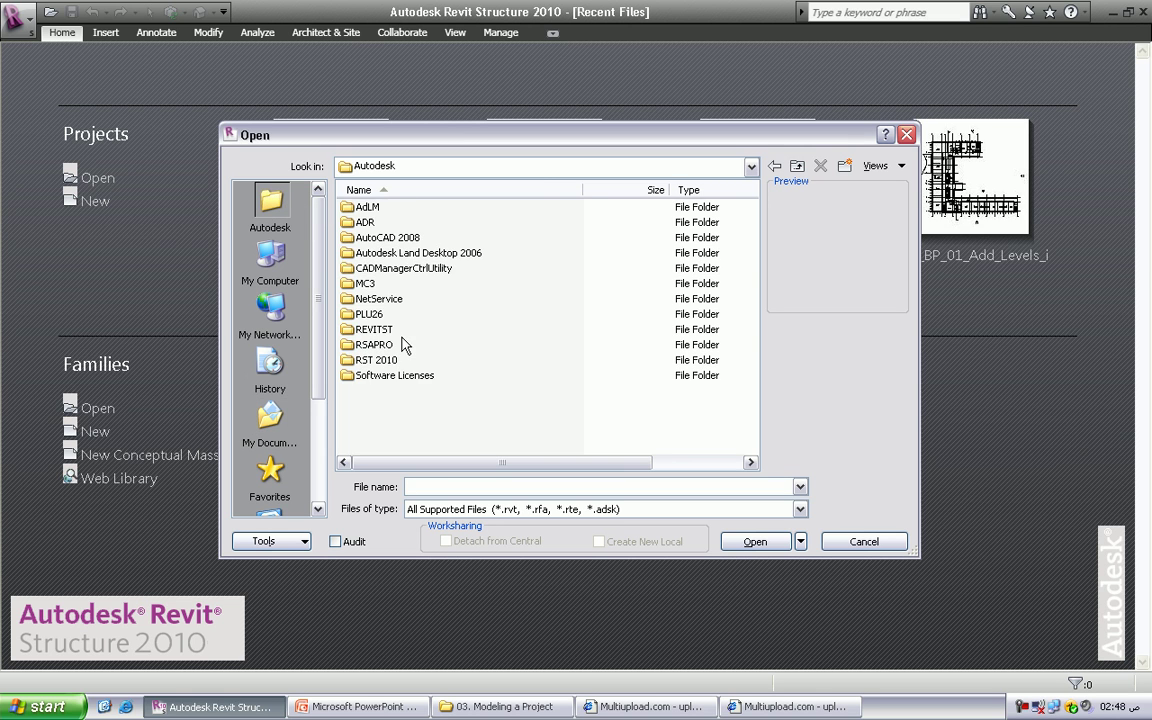
double_click(385, 360)
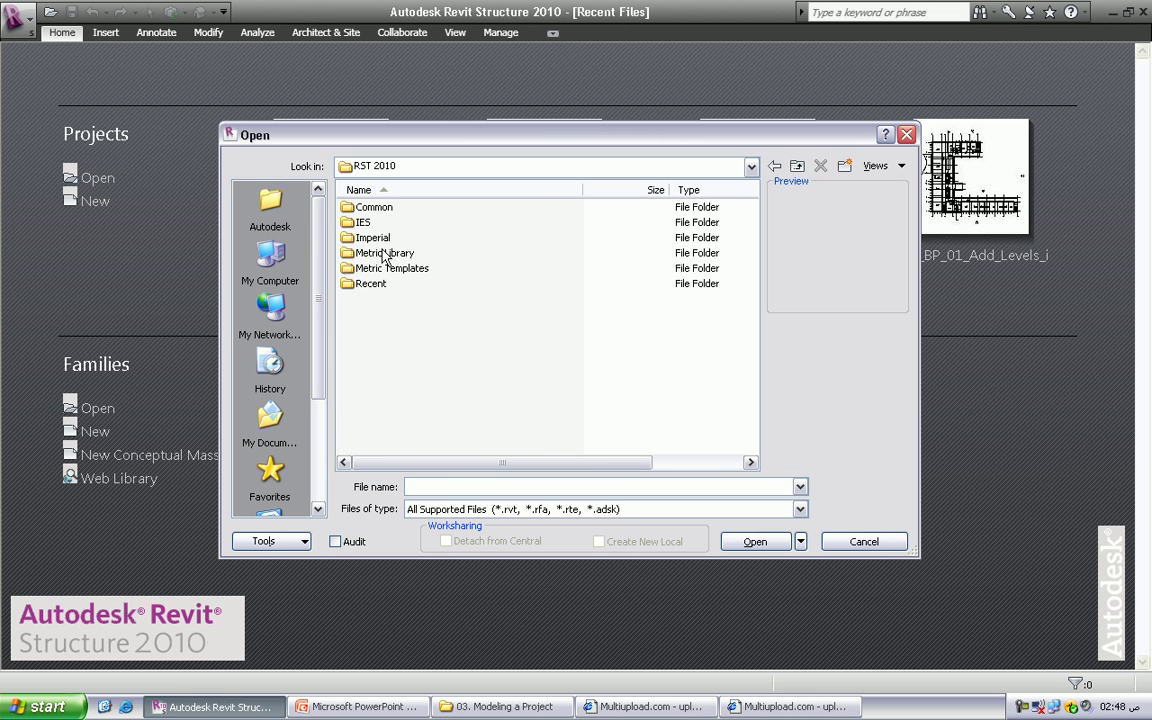
double_click(373, 242)
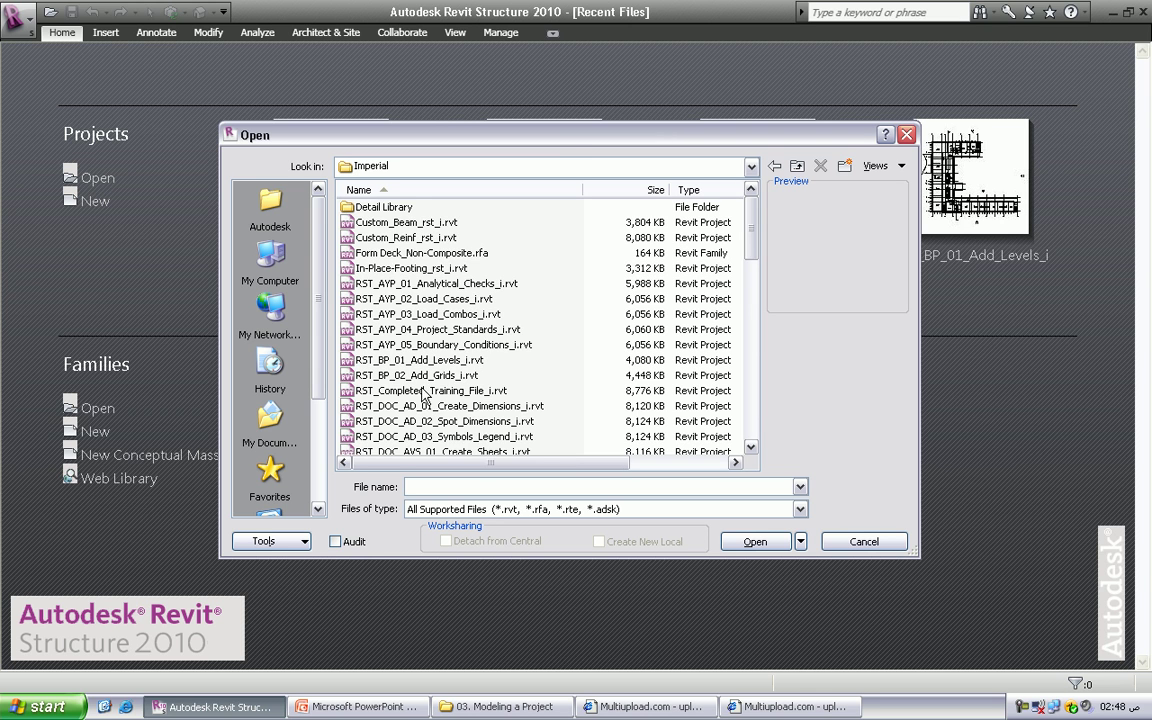
scroll(414, 392, "down", 4)
scroll(414, 392, "down", 5)
scroll(414, 392, "down", 5)
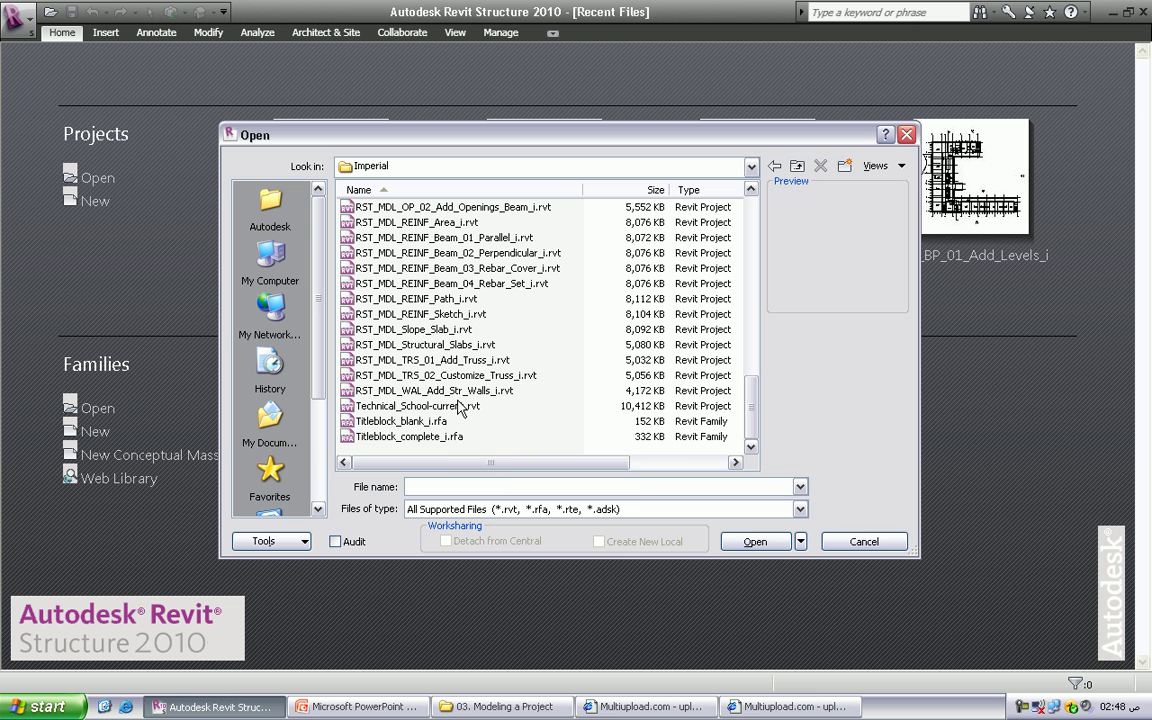
mouse_move(417, 405)
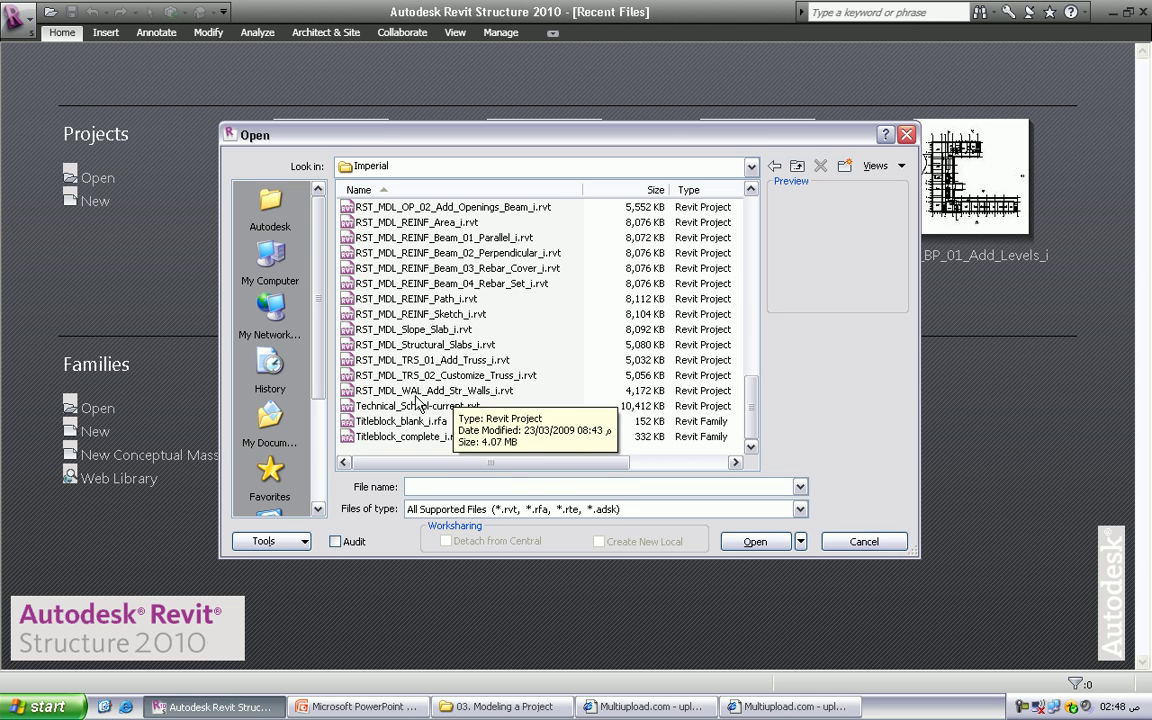
left_click(430, 391)
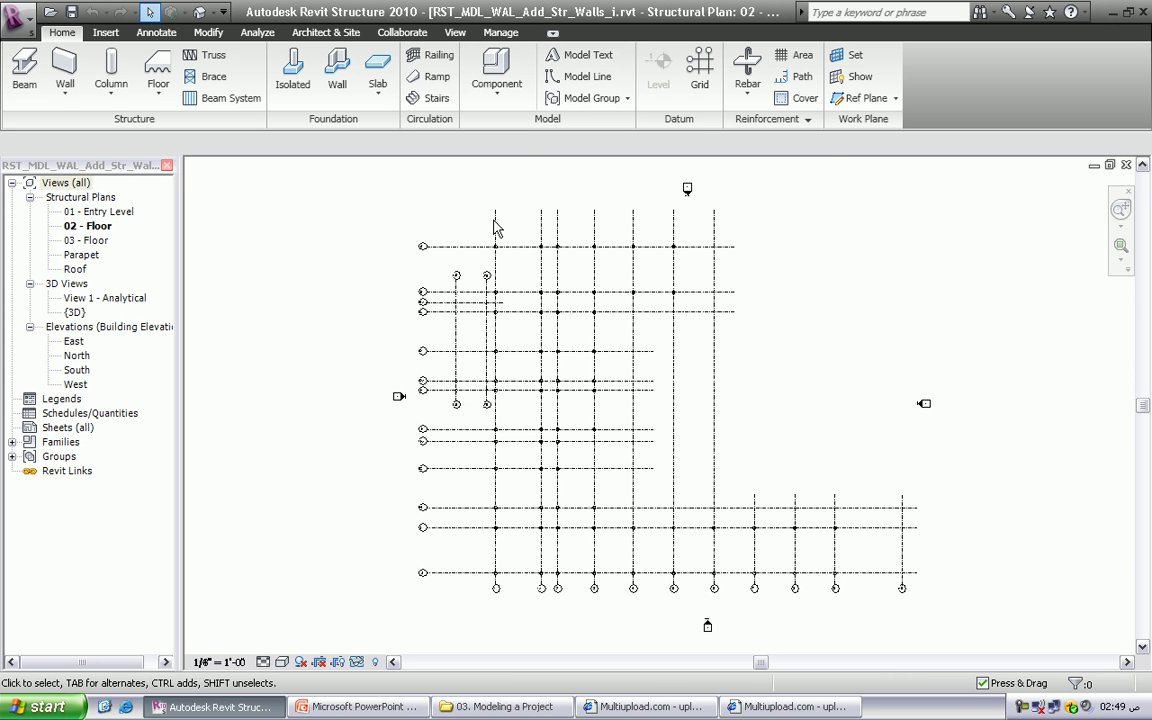
Turn on Technical_School-current.dwg under Imported Categories in the plan's Visibility/Graphics
left_click(453, 33)
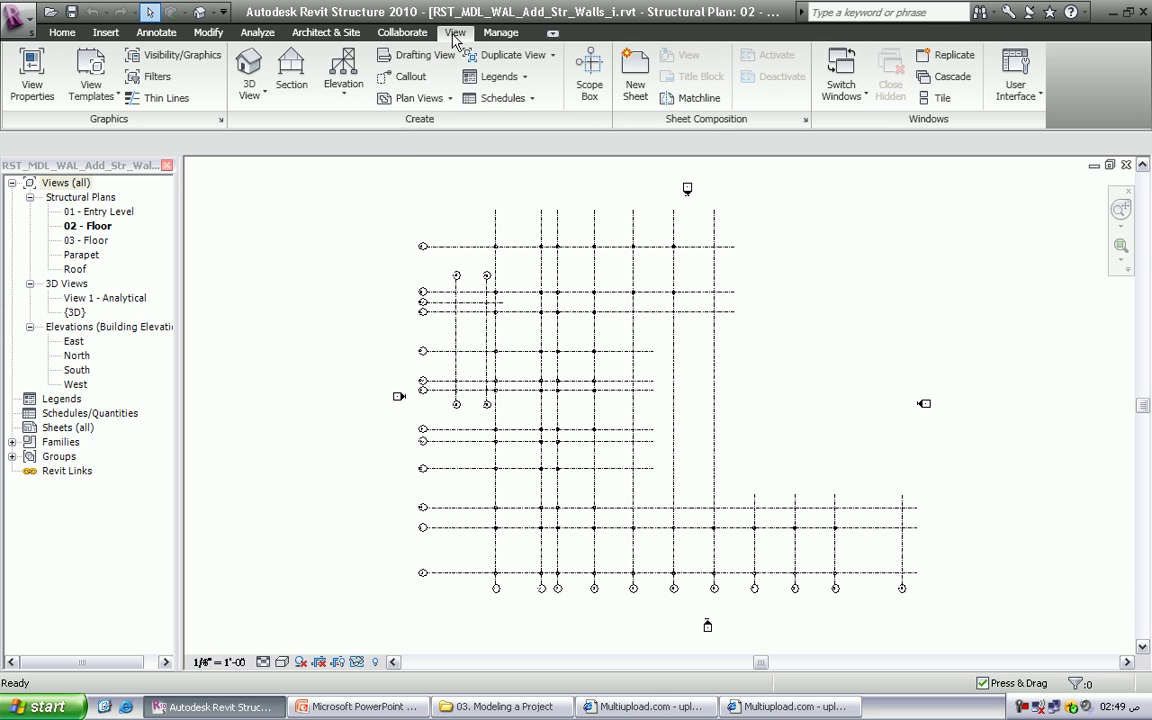
left_click(184, 60)
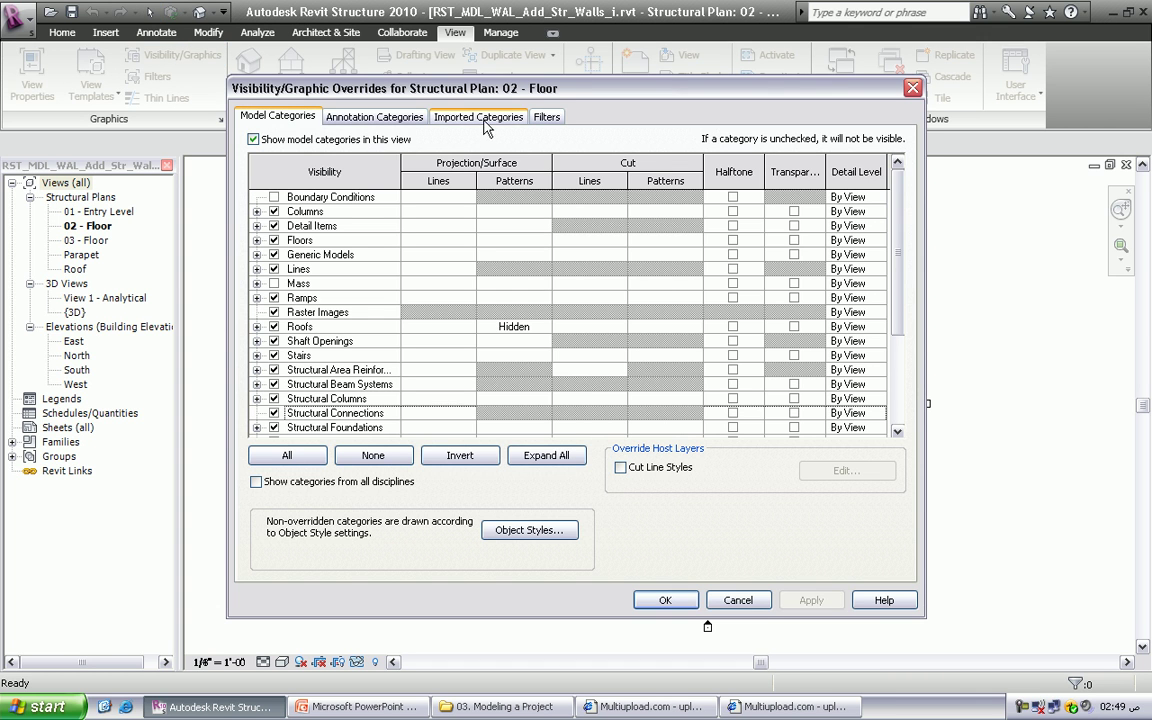
left_click(486, 125)
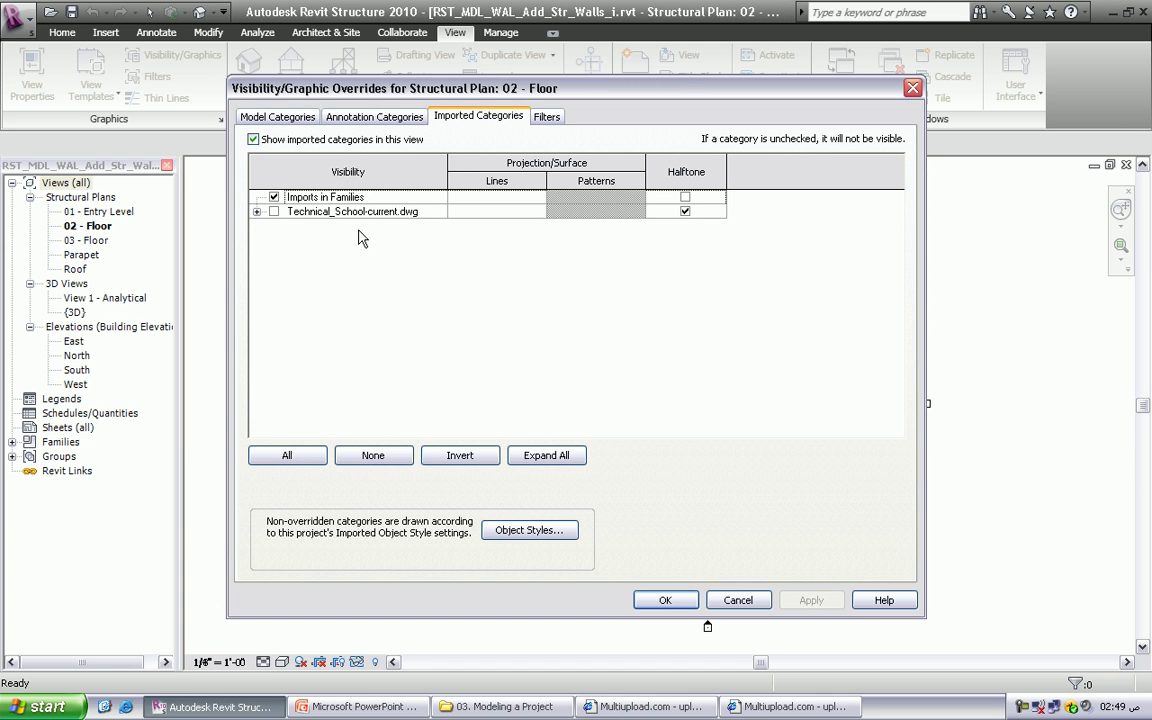
left_click(275, 212)
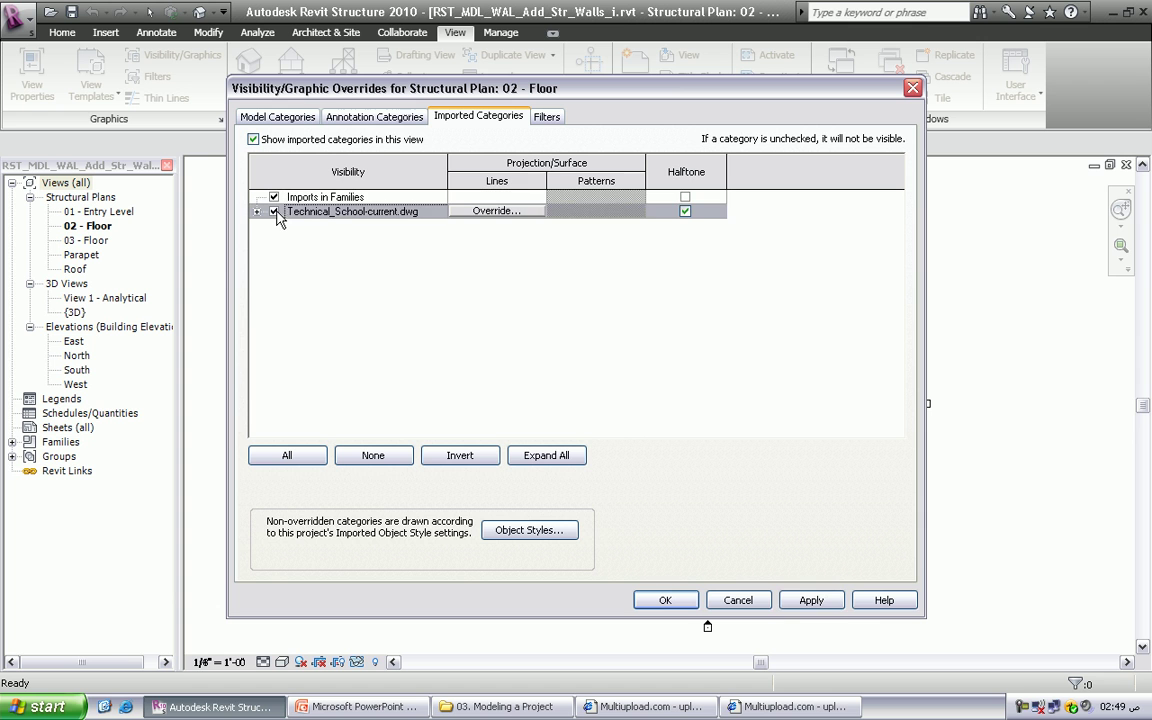
left_click(665, 600)
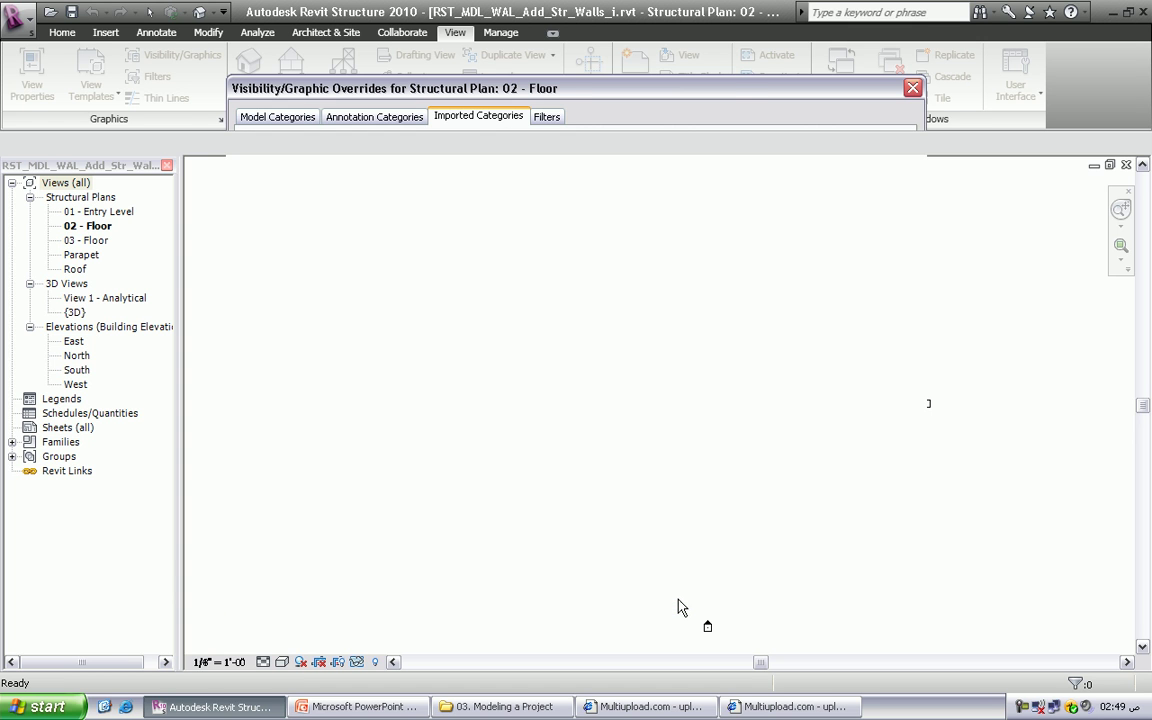
scroll(720, 287, "up", 2)
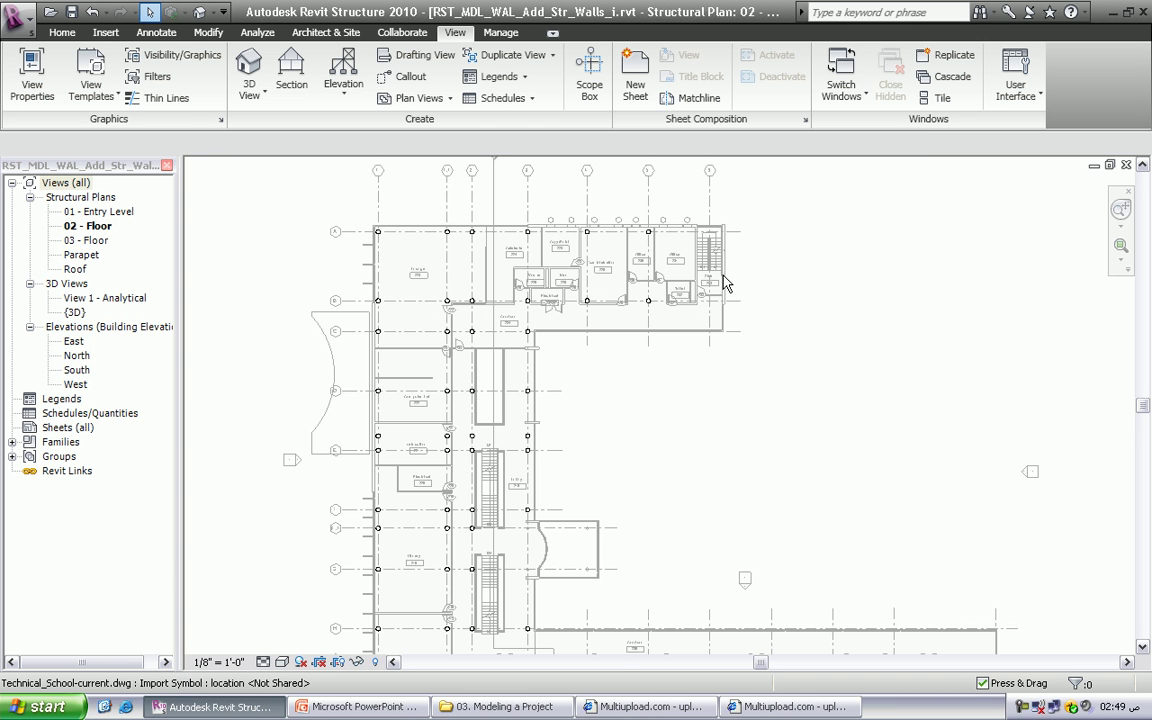
scroll(726, 278, "up", 3)
scroll(728, 270, "up", 1)
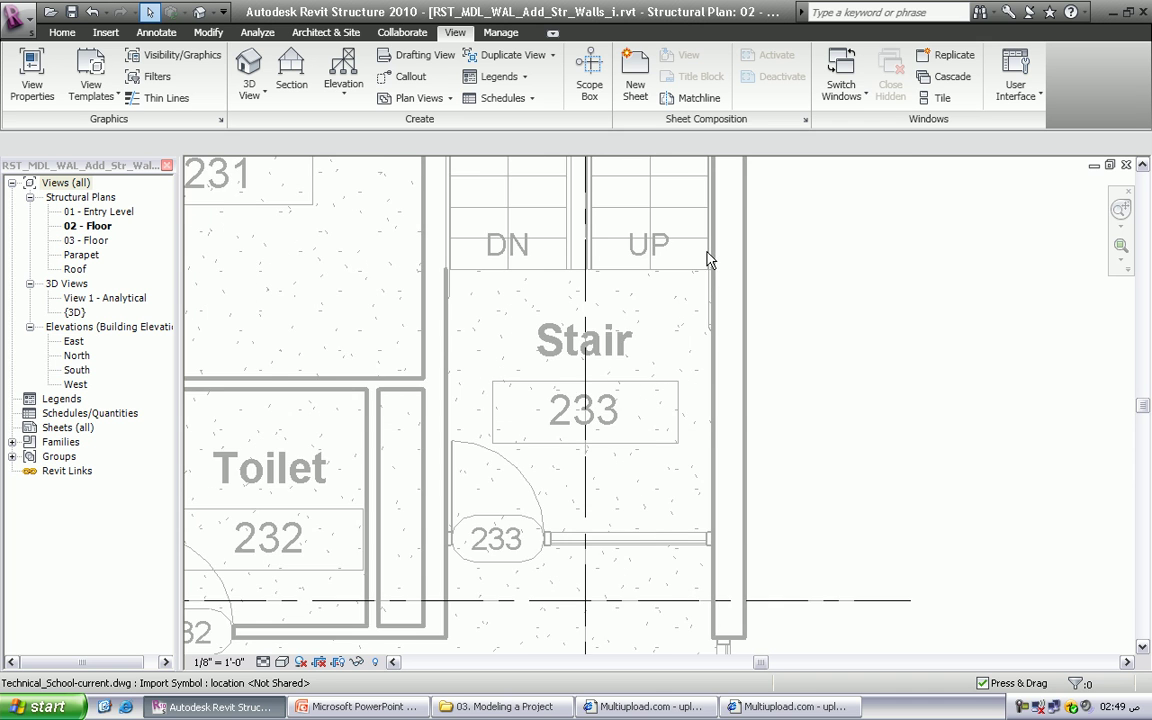
scroll(696, 260, "down", 1)
scroll(694, 258, "down", 1)
scroll(690, 252, "down", 1)
scroll(690, 255, "down", 1)
scroll(688, 266, "up", 2)
scroll(687, 265, "down", 1)
scroll(687, 265, "down", 2)
scroll(689, 300, "down", 2)
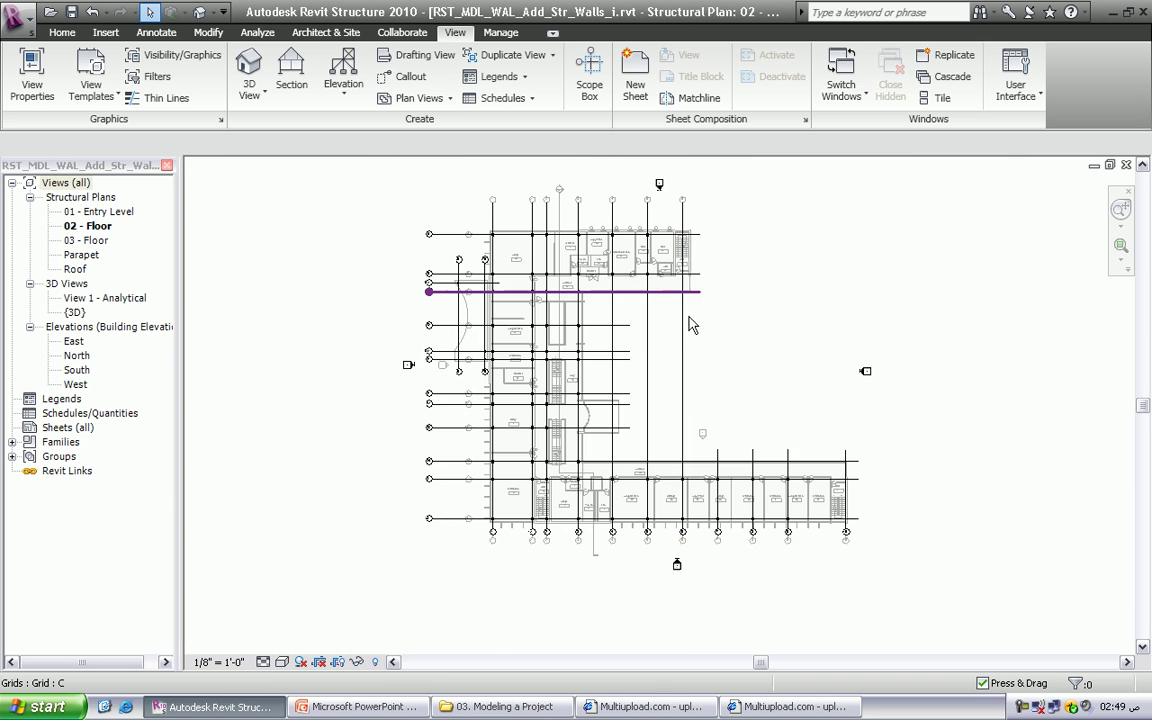
scroll(815, 482, "up", 1)
scroll(835, 495, "up", 2)
scroll(838, 496, "up", 2)
scroll(838, 496, "up", 1)
scroll(838, 496, "down", 1)
scroll(790, 465, "down", 3)
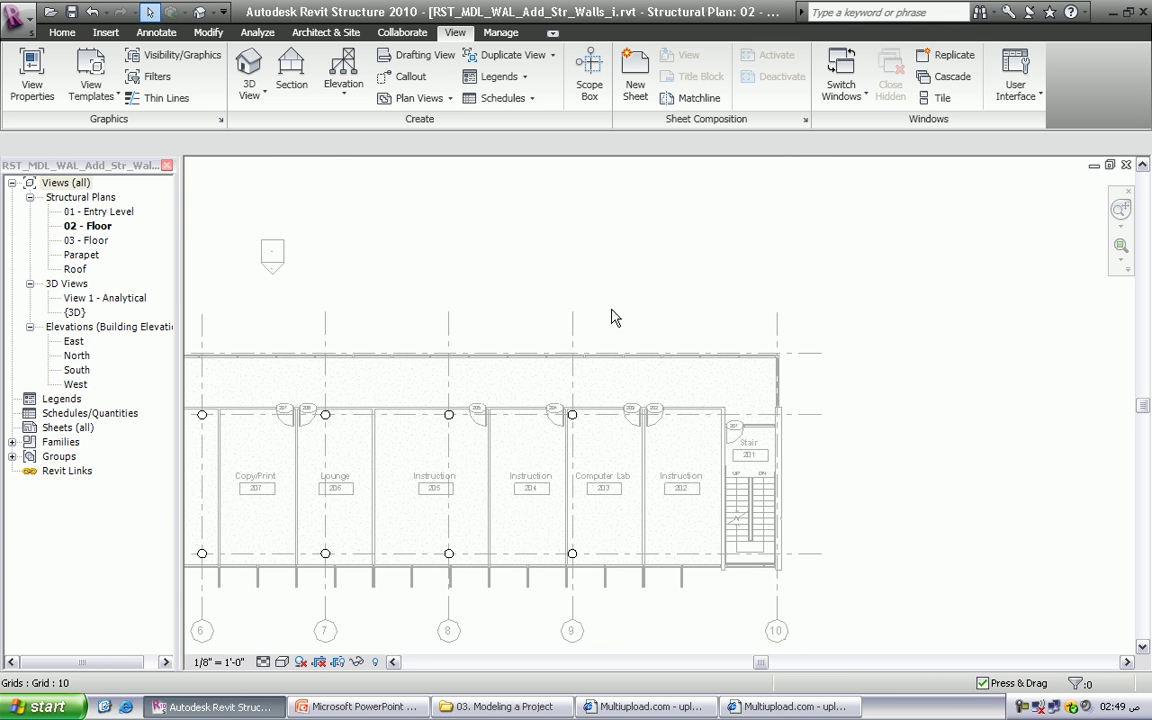
scroll(612, 311, "down", 2)
scroll(753, 311, "up", 2)
scroll(586, 209, "up", 3)
mouse_move(586, 209)
middle_mouse_down()
mouse_move(576, 206)
mouse_move(694, 355)
mouse_move(702, 463)
mouse_move(686, 432)
middle_mouse_up()
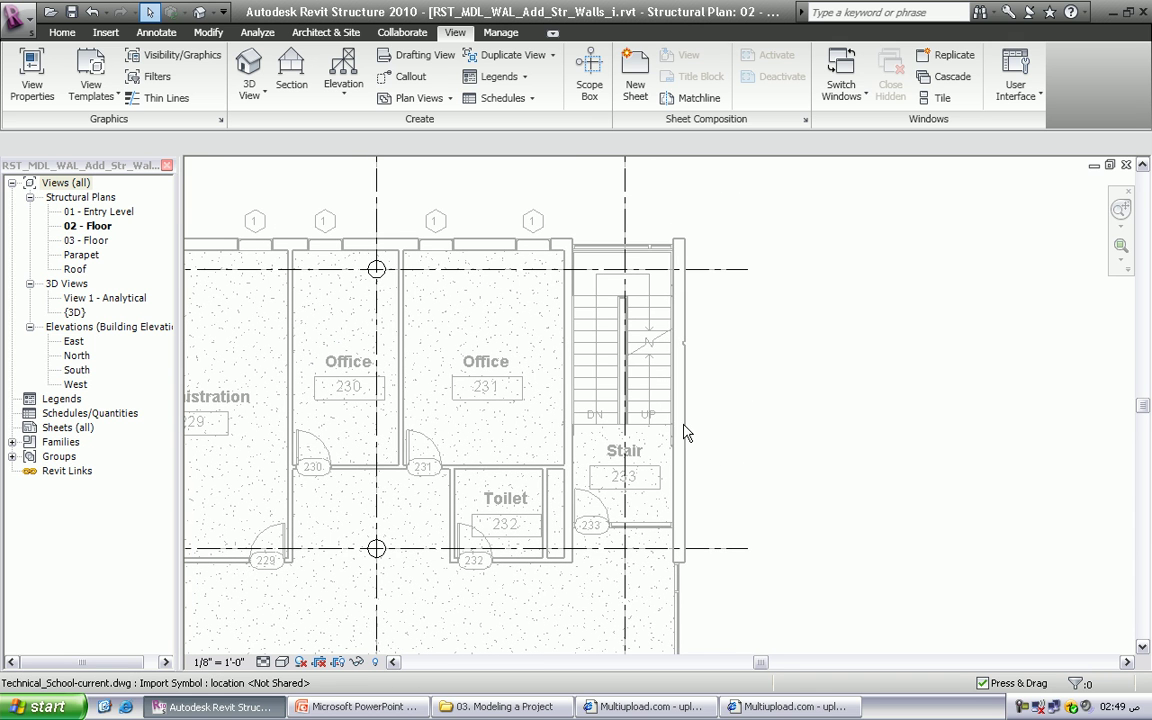
left_click(106, 33)
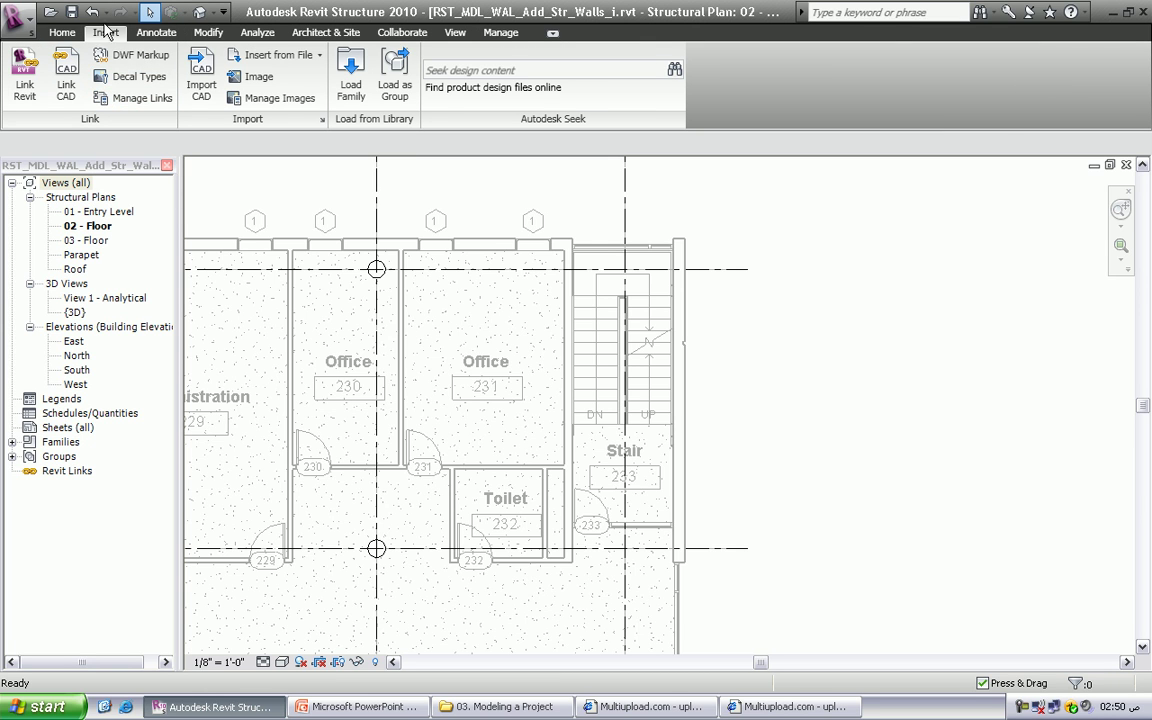
Start a structural wall using the Generic - 12" Masonry wall type
left_click(58, 34)
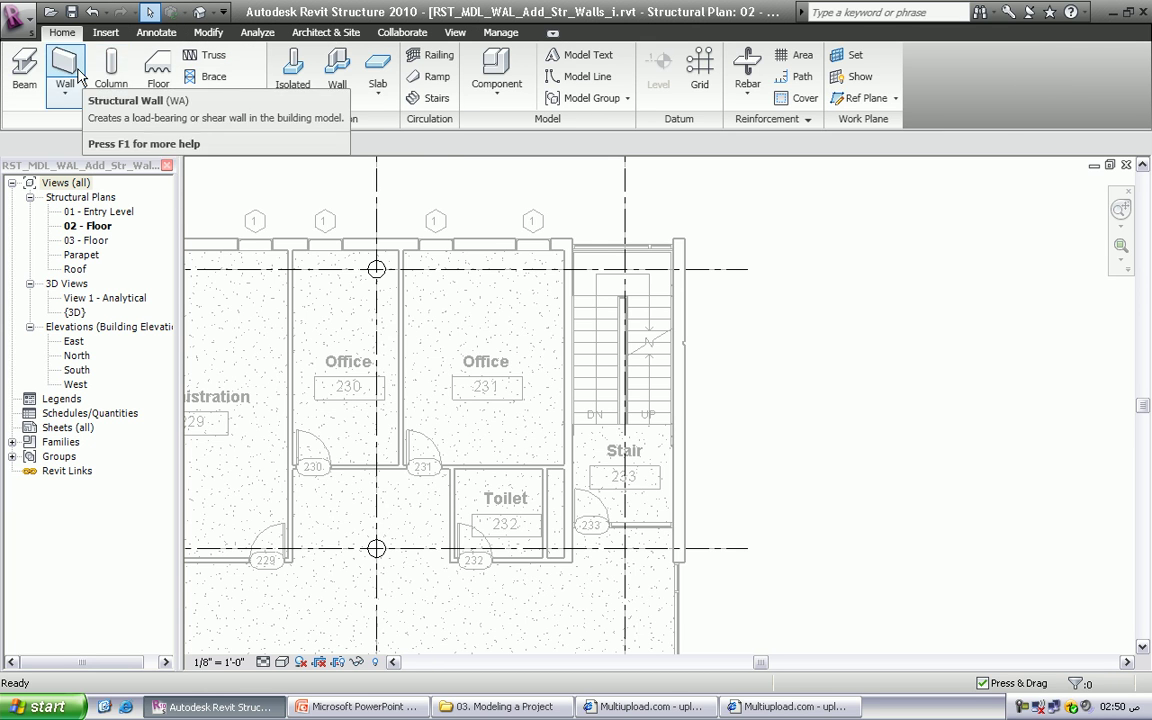
left_click(78, 75)
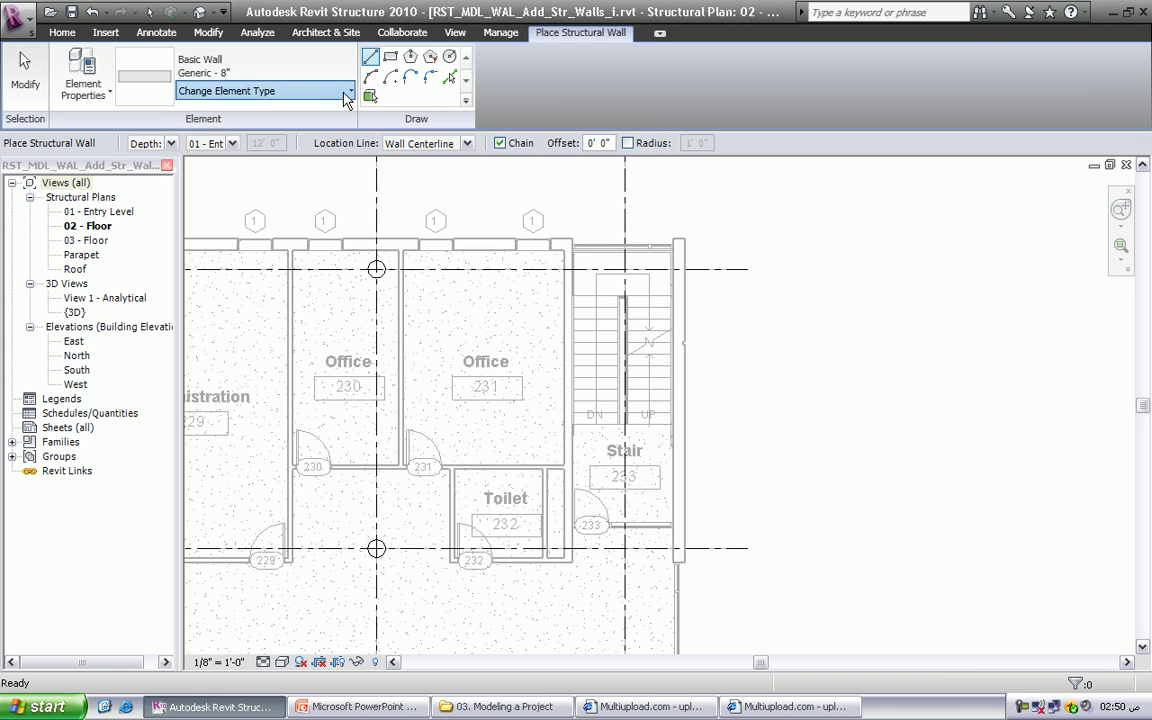
left_click(310, 90)
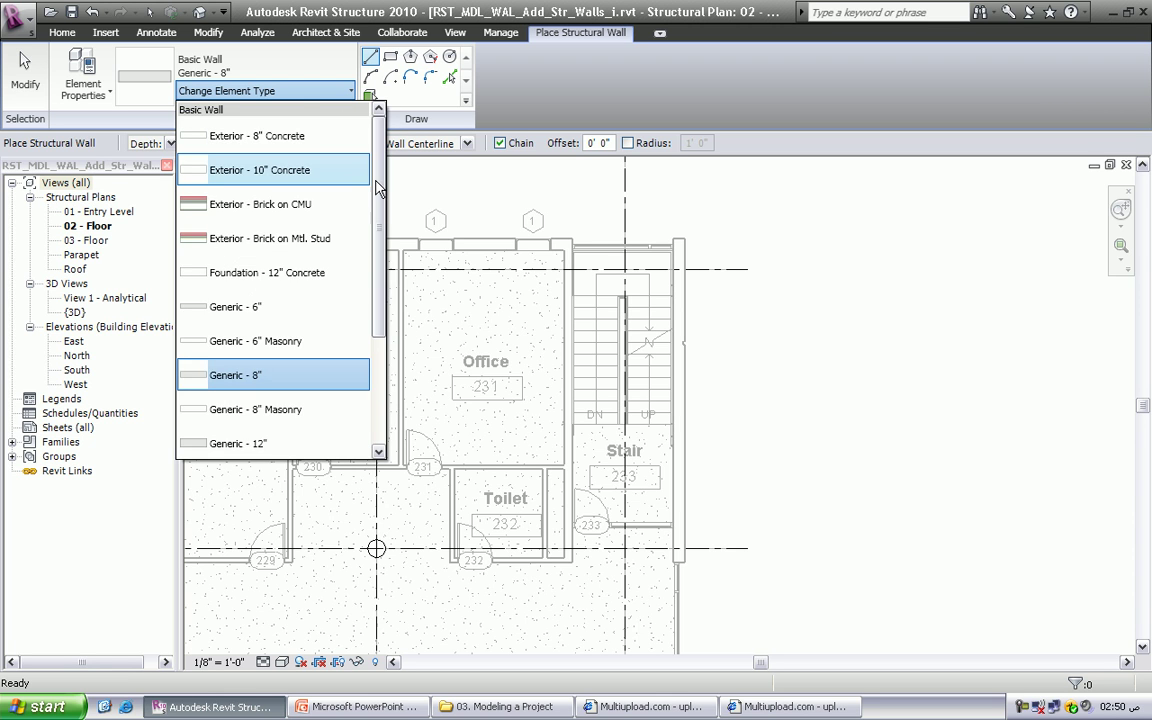
left_click_drag(378, 190, 380, 300)
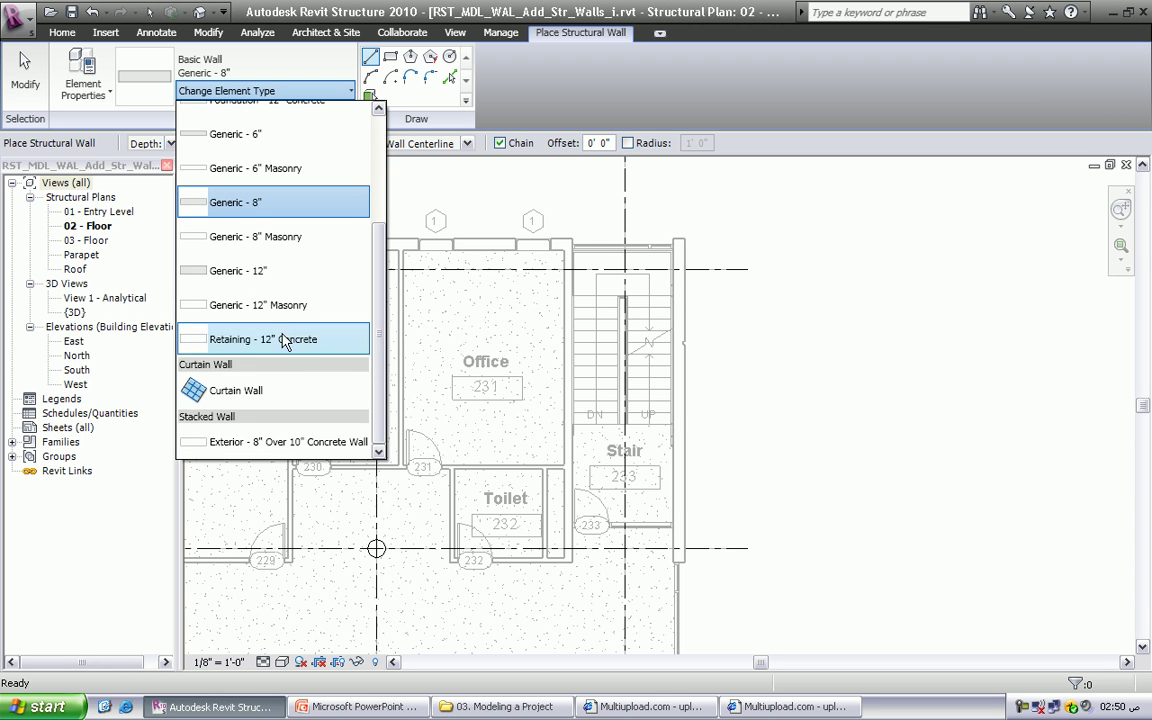
scroll(262, 306, "up", 2)
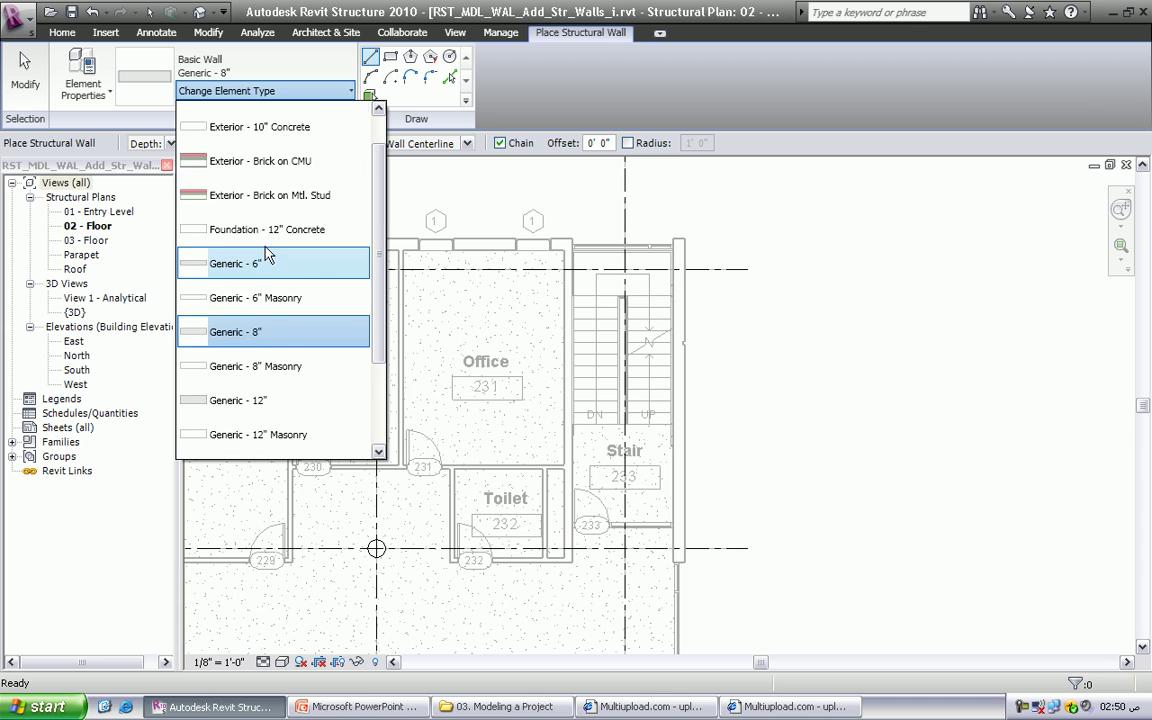
scroll(266, 256, "up", 1)
scroll(266, 256, "down", 2)
scroll(267, 254, "down", 3)
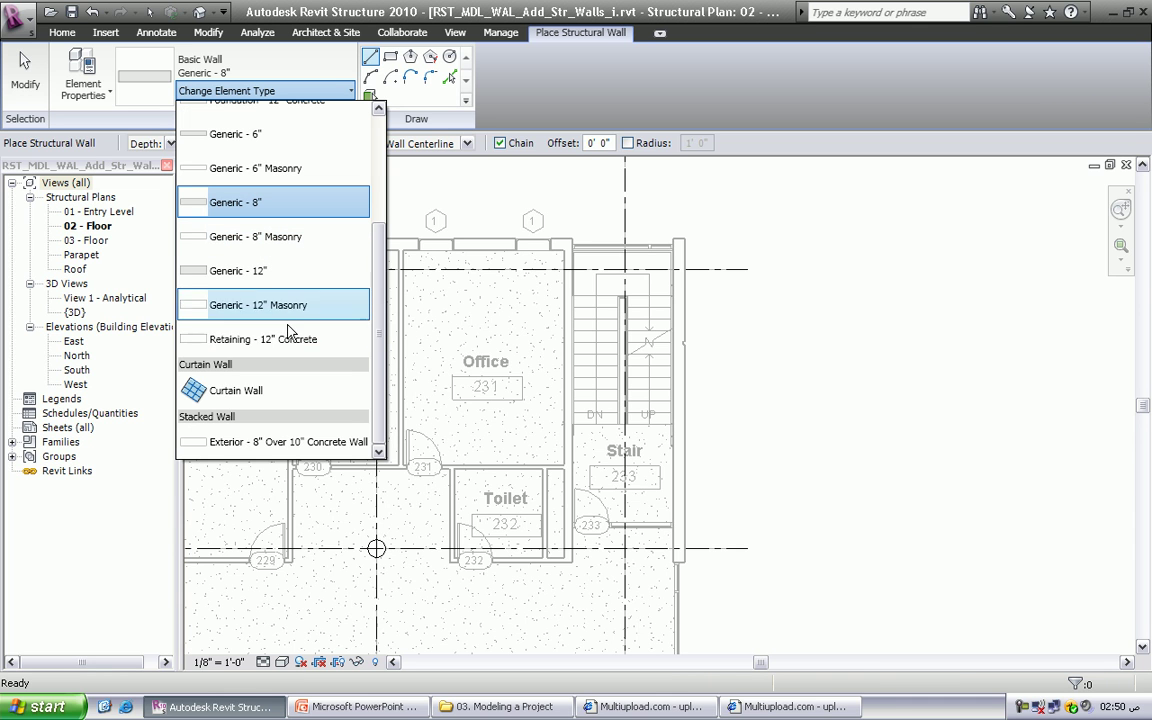
mouse_move(258, 434)
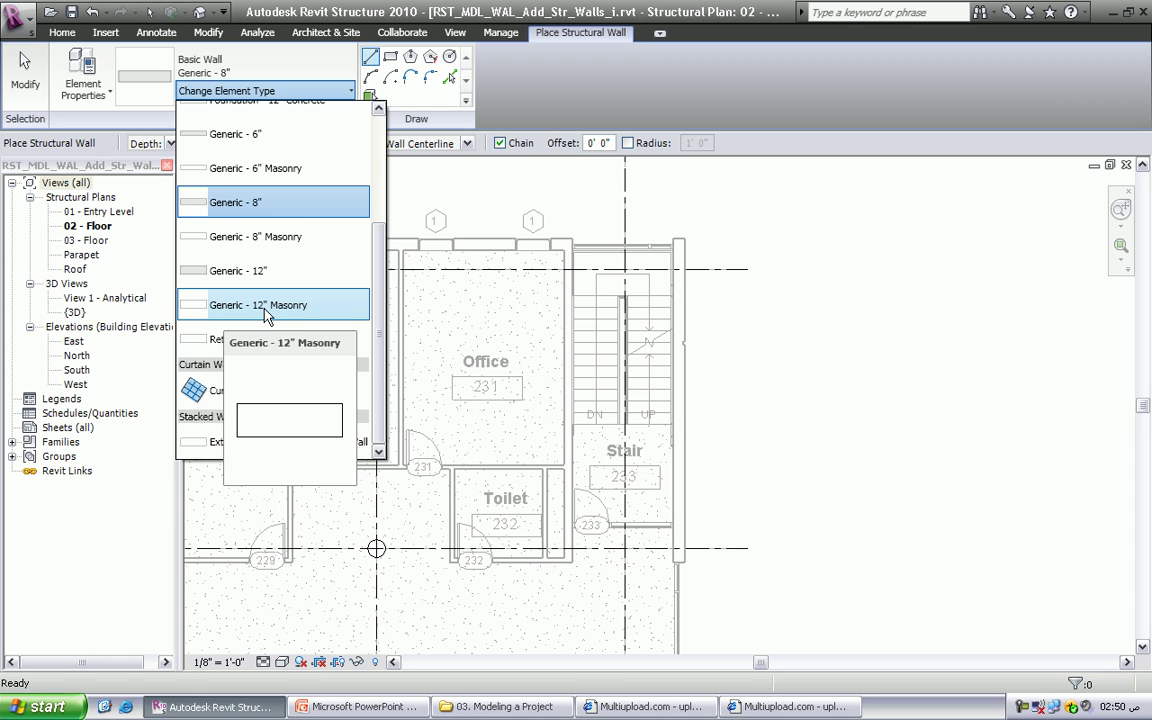
left_click(266, 308)
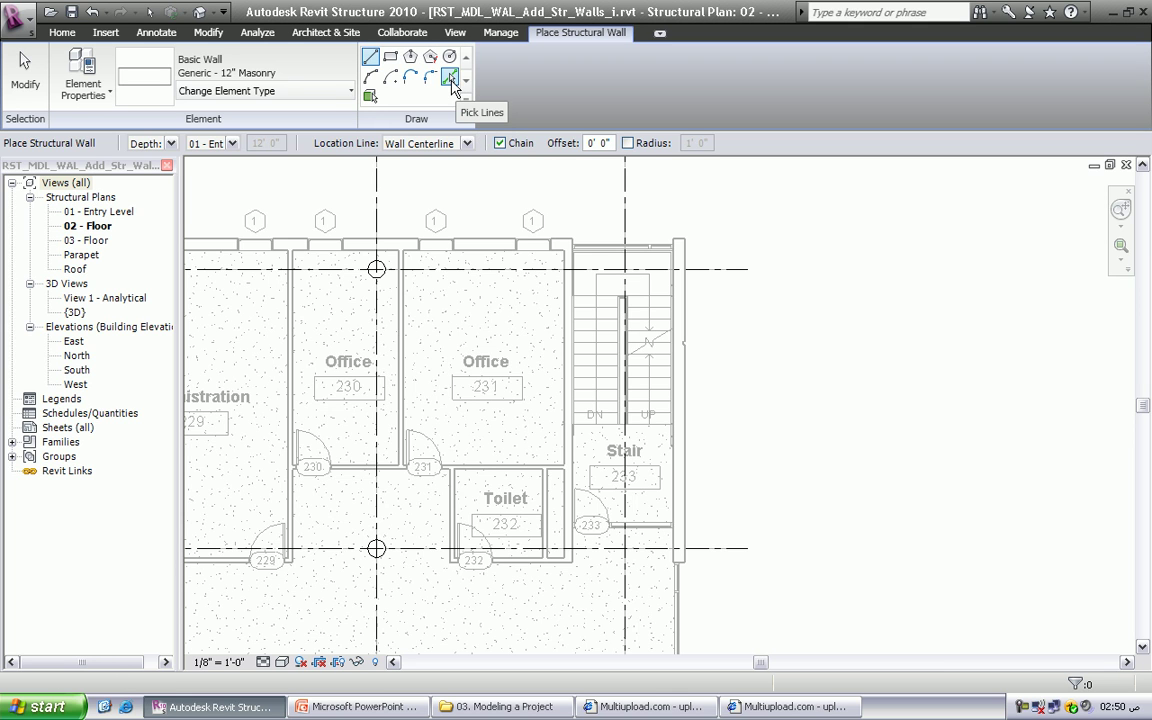
Pick the stair's east DWG line for a wall located at Finish Face: Exterior
left_click(451, 80)
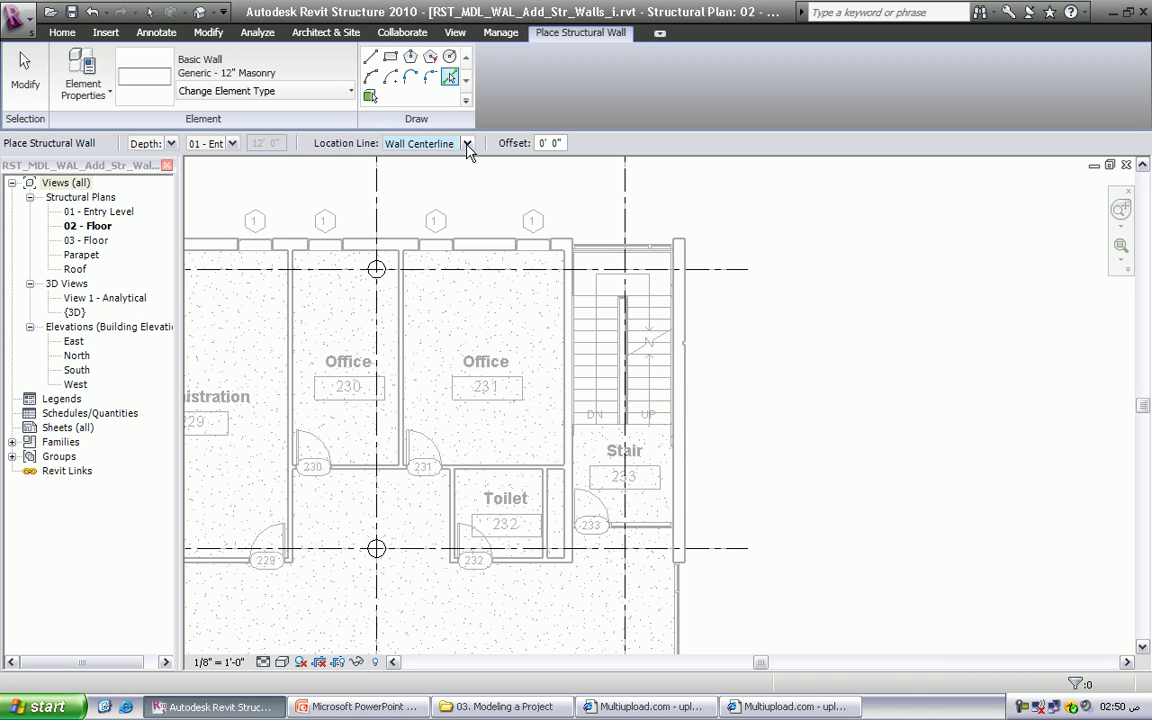
left_click(467, 145)
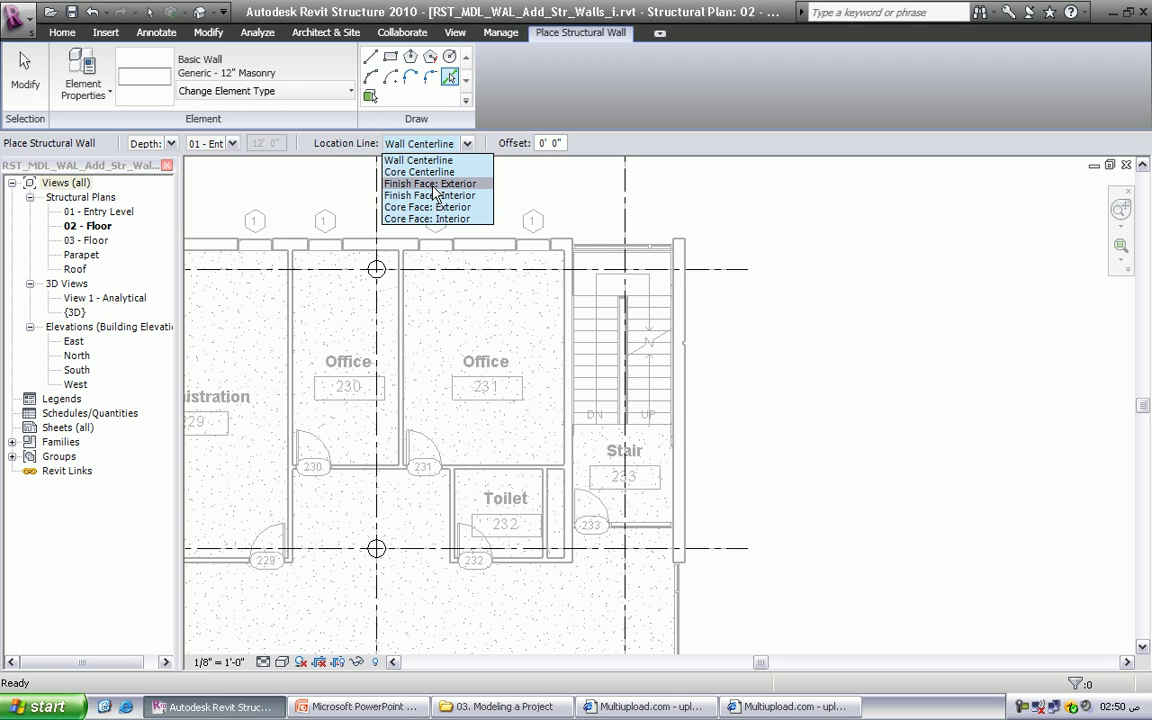
left_click(434, 184)
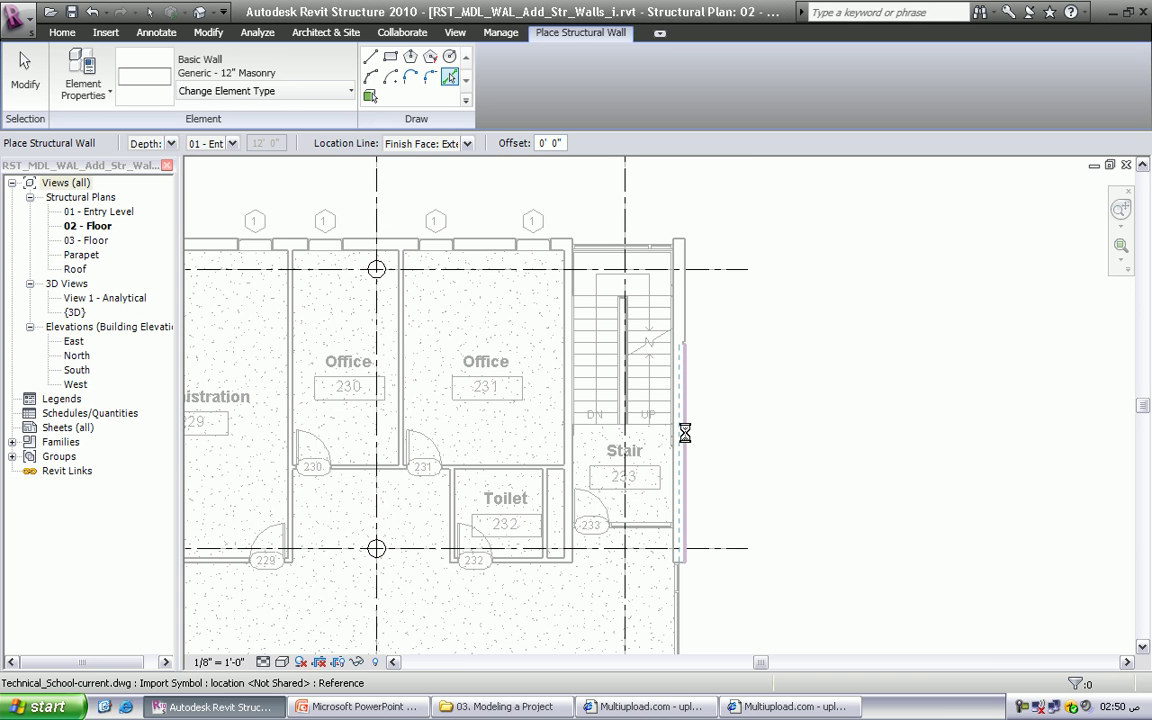
left_click(688, 441)
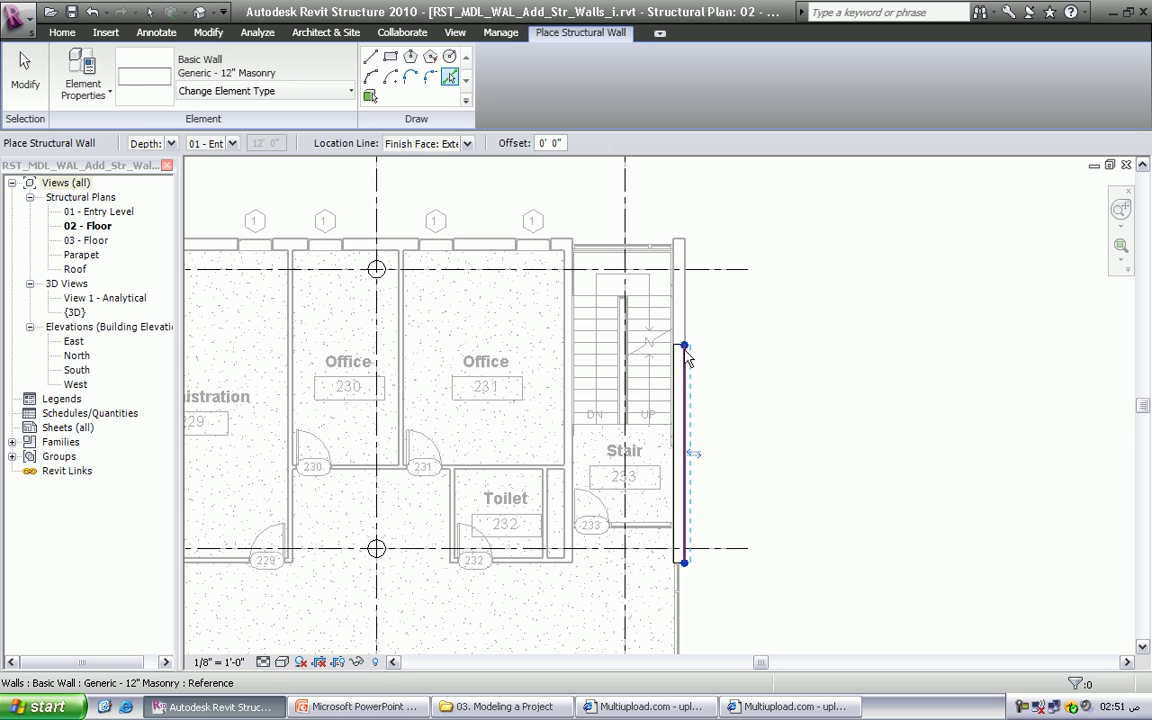
Stretch the east wall's top end to the stairwell's top edge, 27' 10 1/8" long
left_click_drag(684, 333, 680, 240)
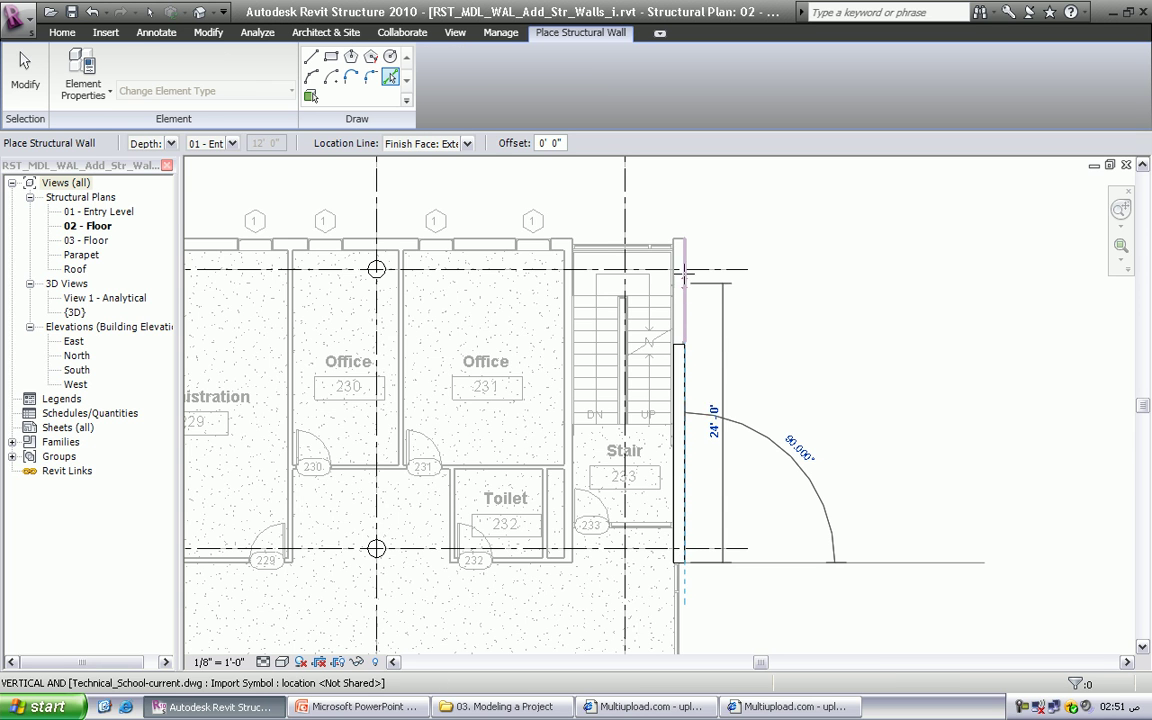
left_click(684, 240)
left_click(713, 398)
key("Escape")
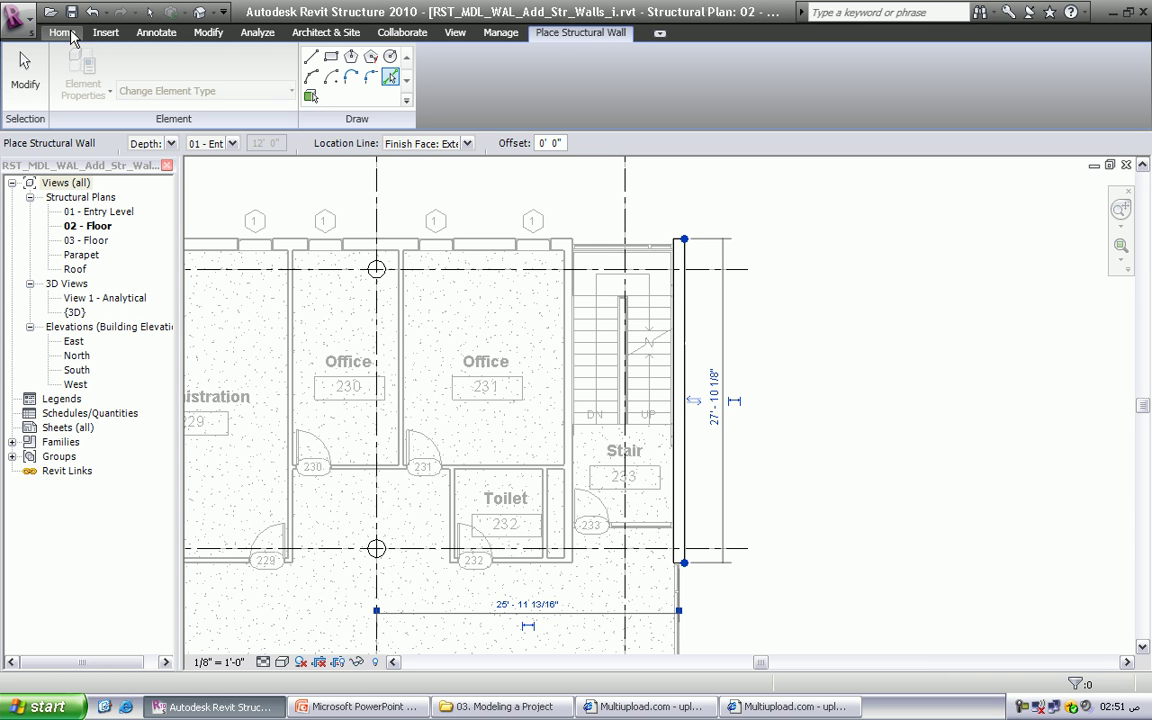
Restart then cancel structural wall placement, reopening the Wall tool list
left_click(66, 33)
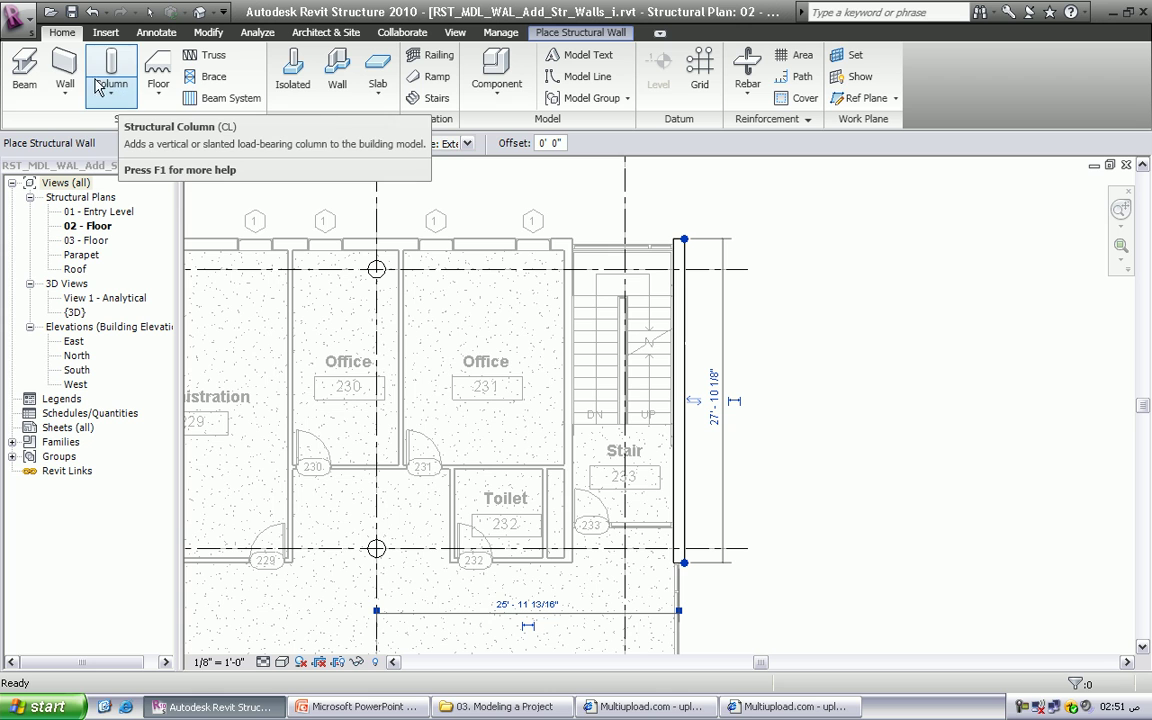
left_click(64, 74)
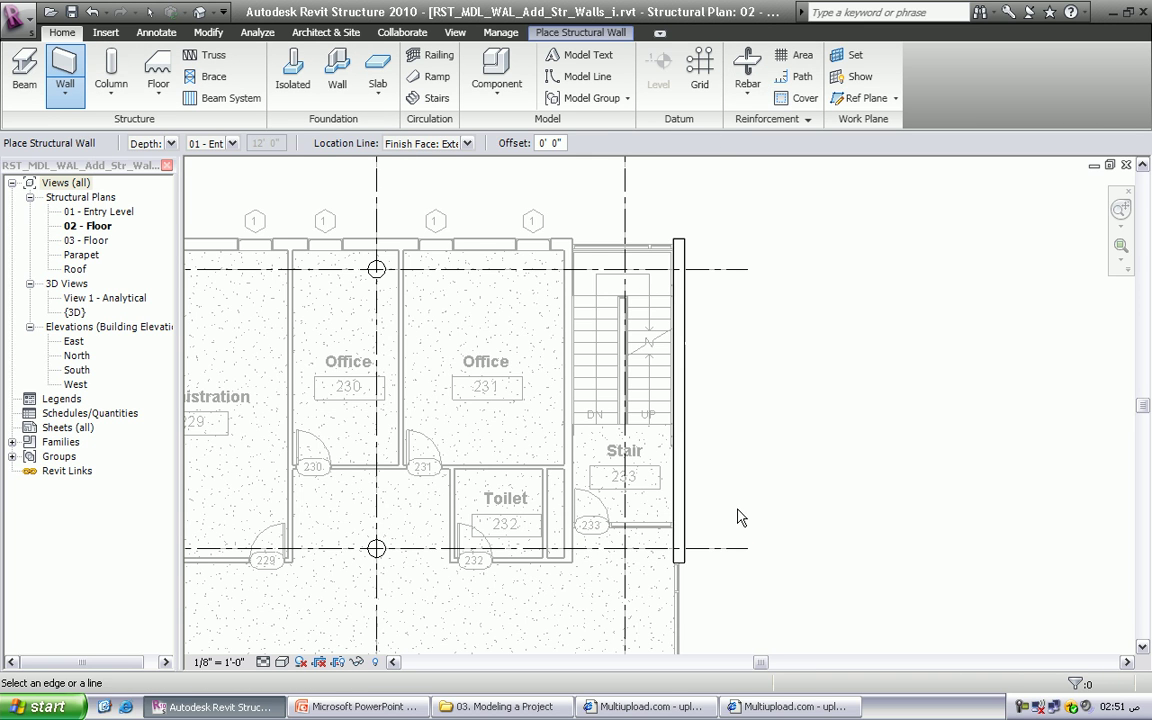
key("Escape")
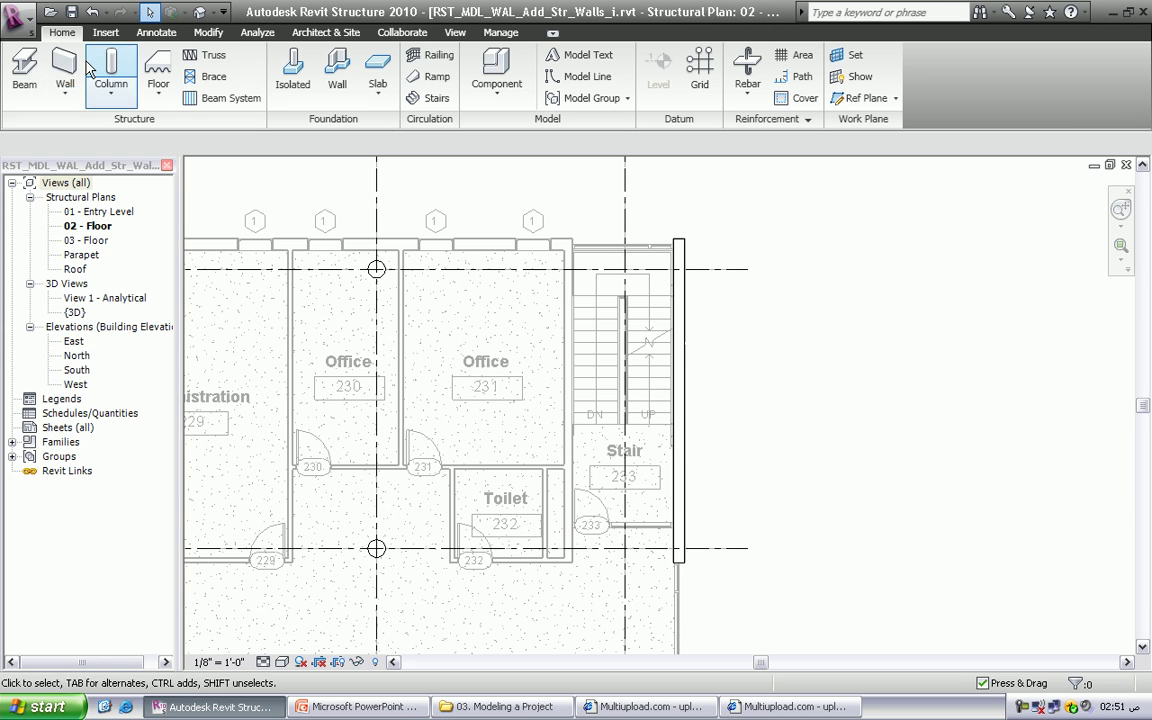
left_click(65, 78)
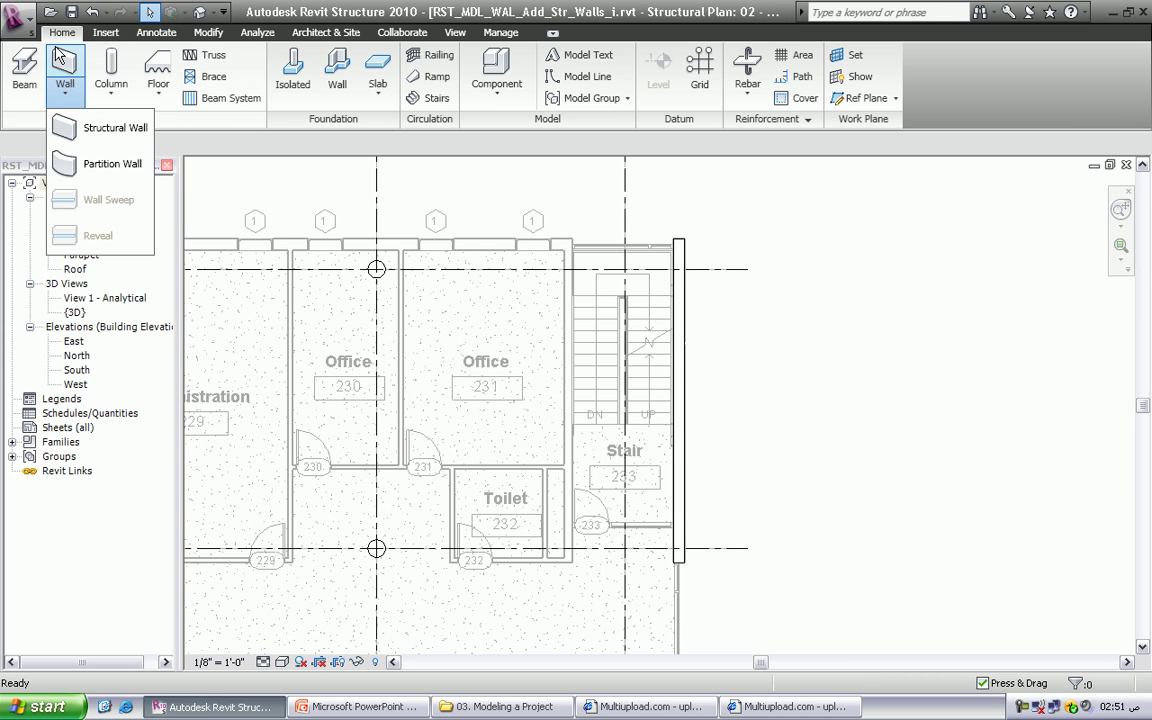
Start a structural wall and set its type to Exterior - 8" Concrete
left_click(110, 141)
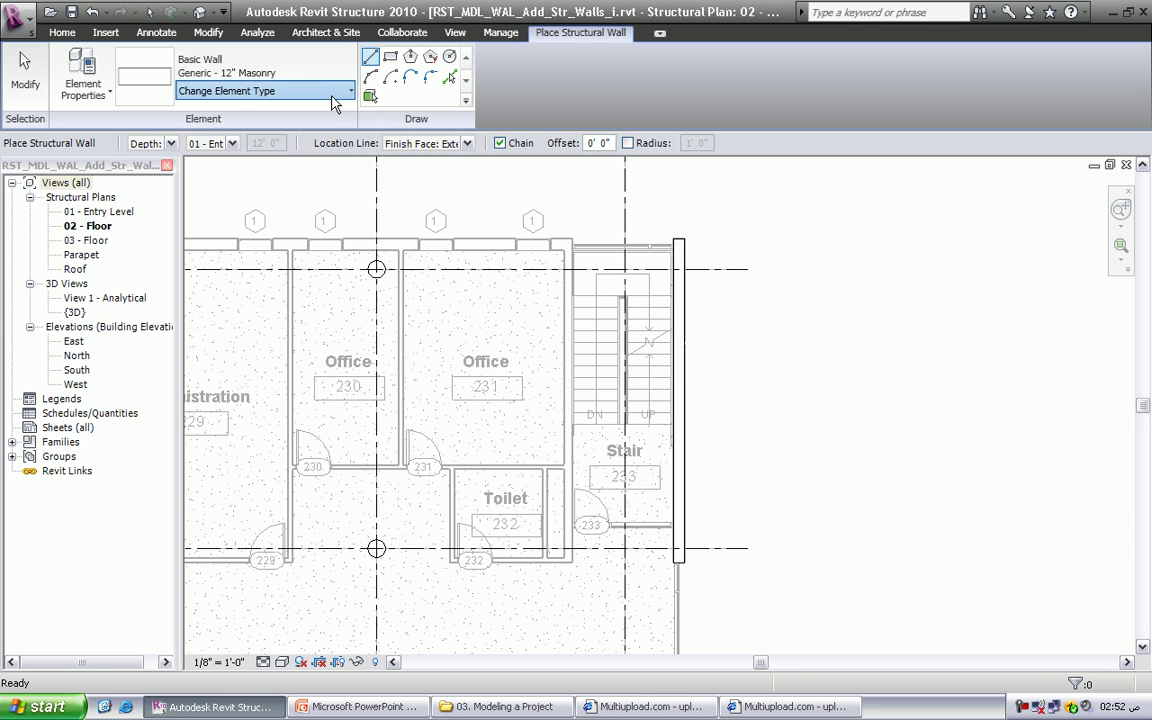
left_click(351, 92)
scroll(263, 250, "up", 5)
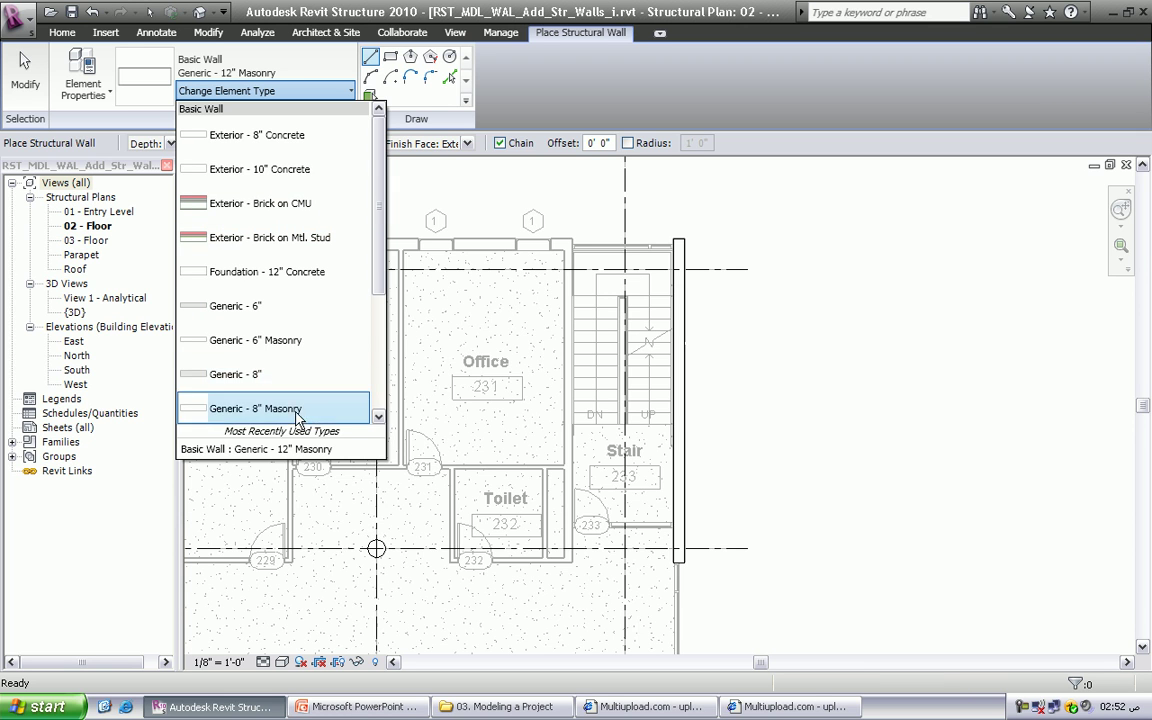
left_click(280, 150)
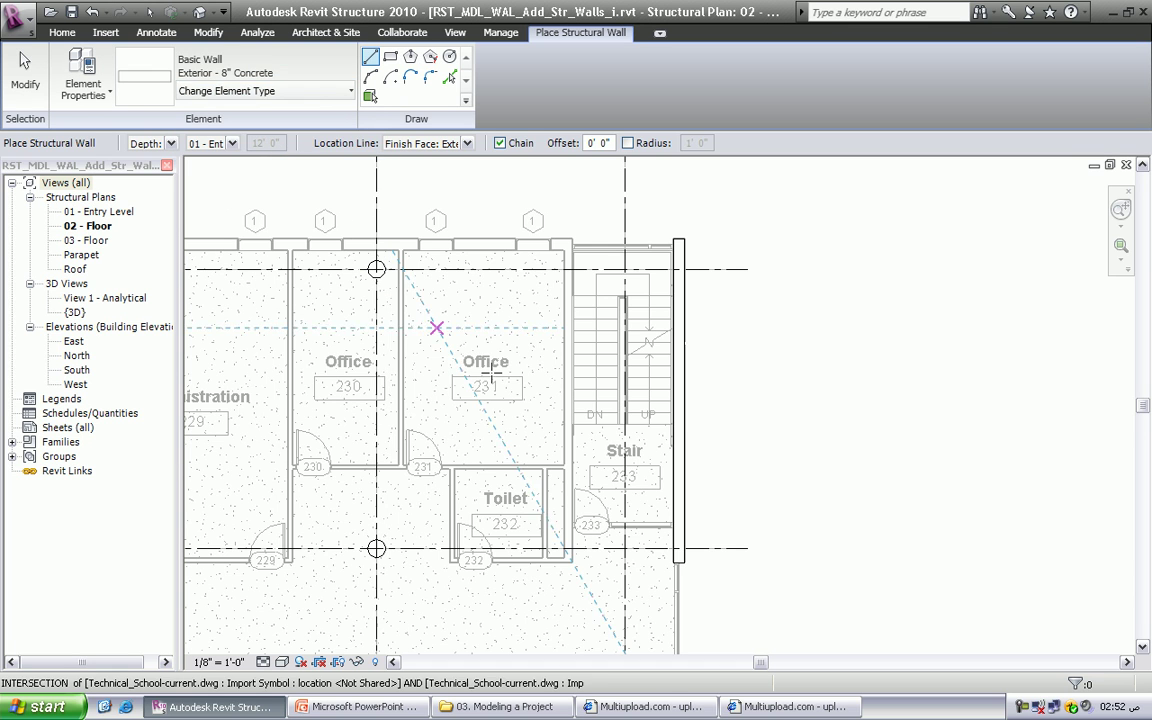
left_click(348, 92)
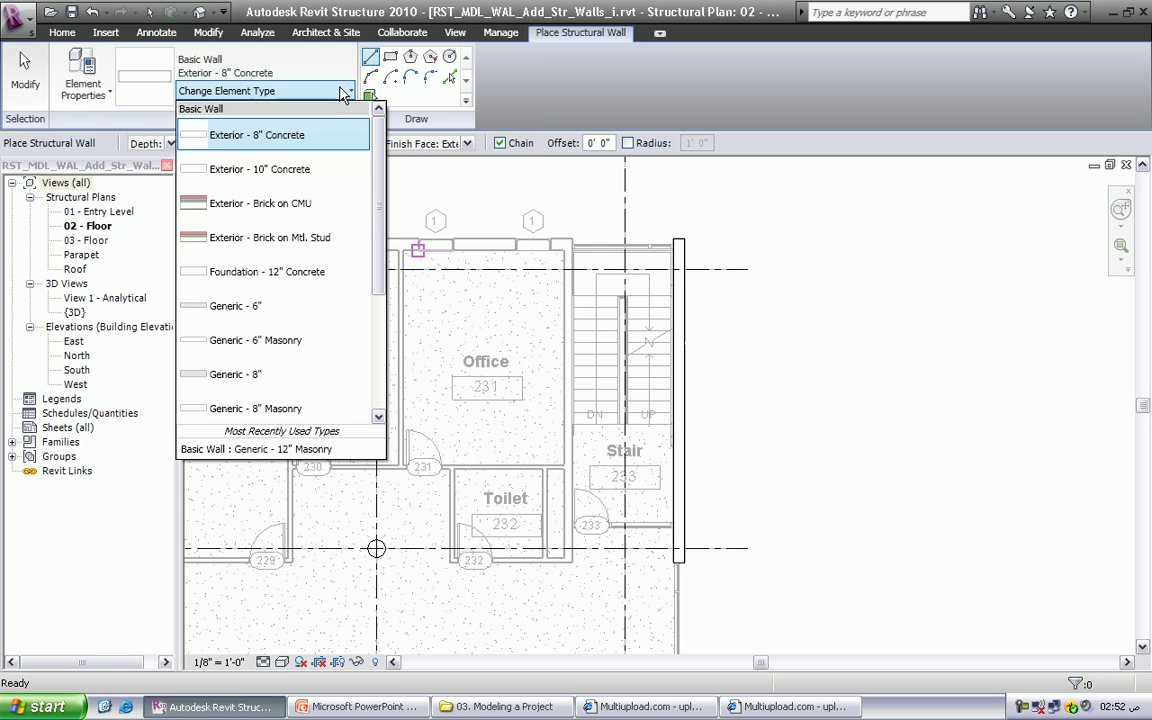
mouse_move(378, 193)
left_mouse_down()
mouse_move(380, 280)
mouse_move(378, 130)
left_mouse_up()
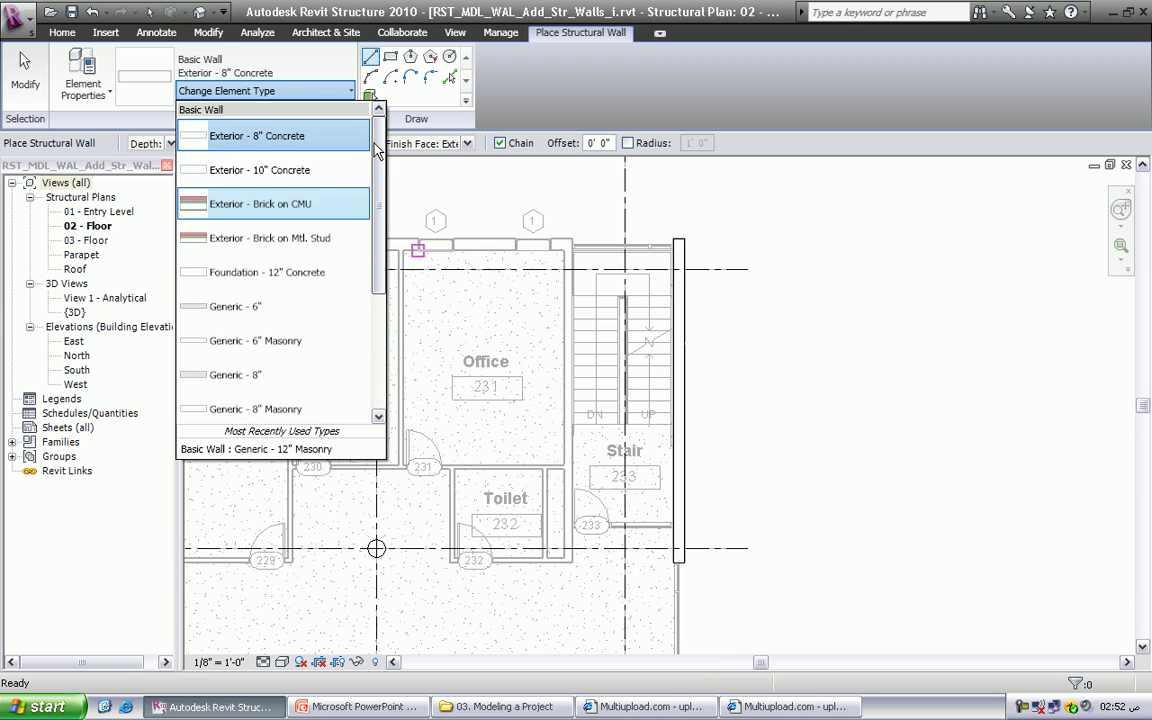
left_click(260, 135)
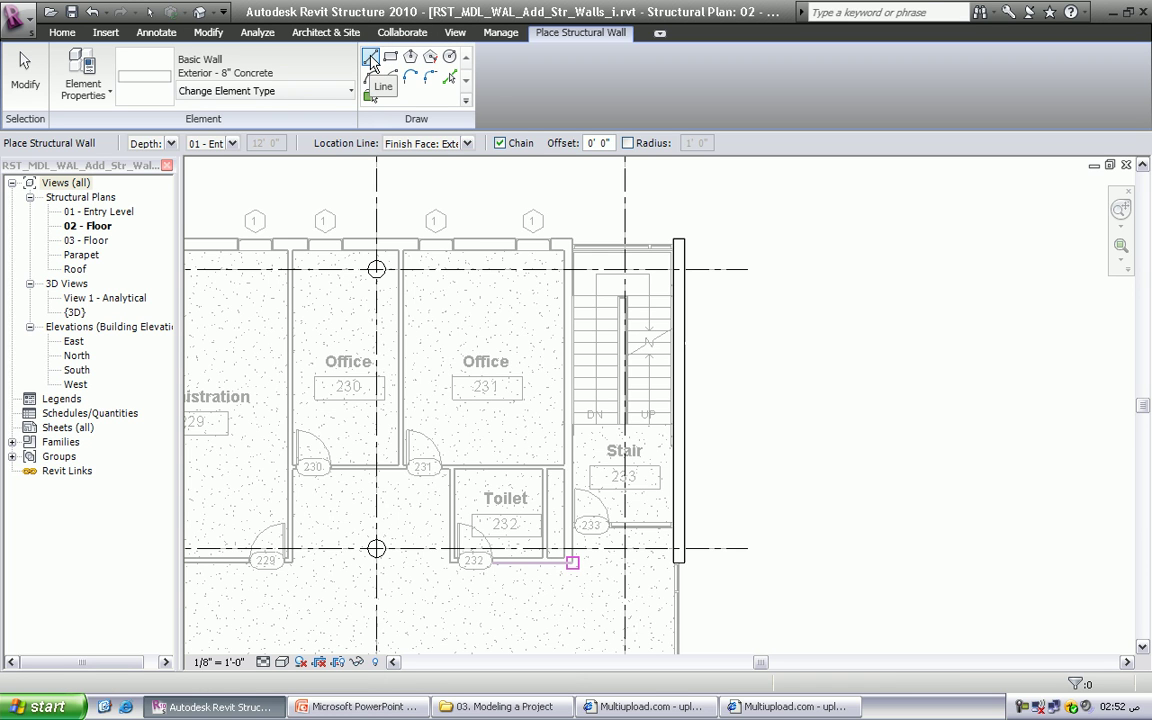
Draw the 8" concrete wall from the toilet/stair corner up to the stair's top edge
left_click(568, 561)
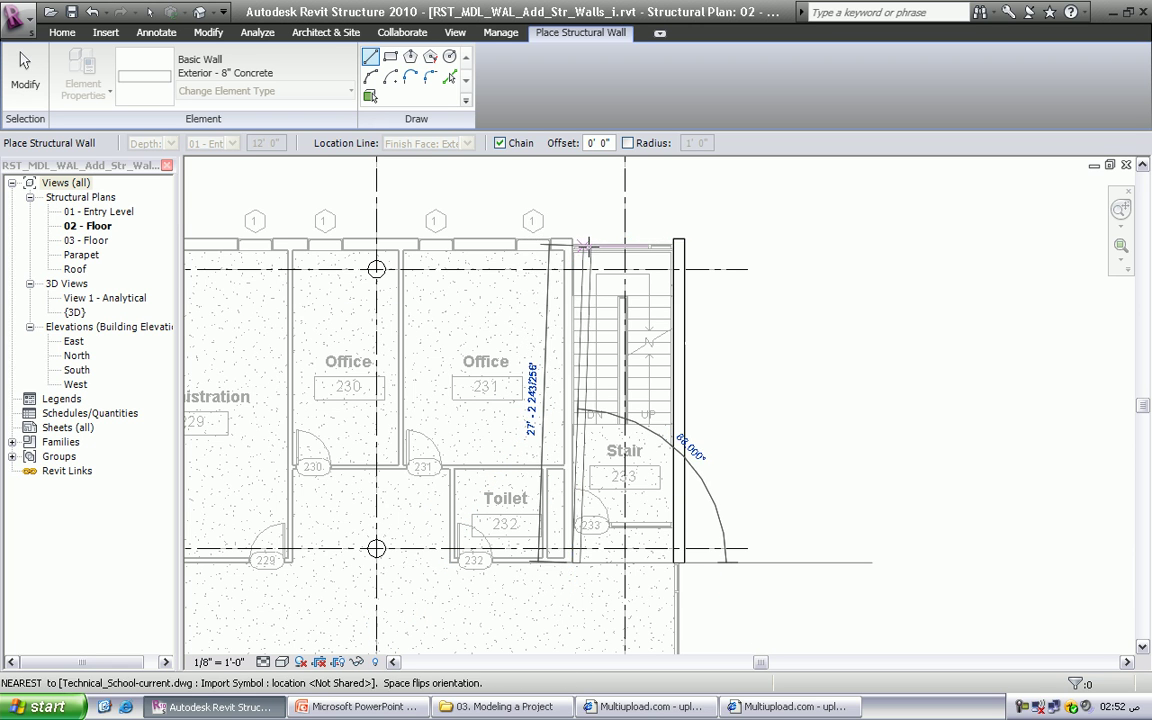
left_click(568, 241)
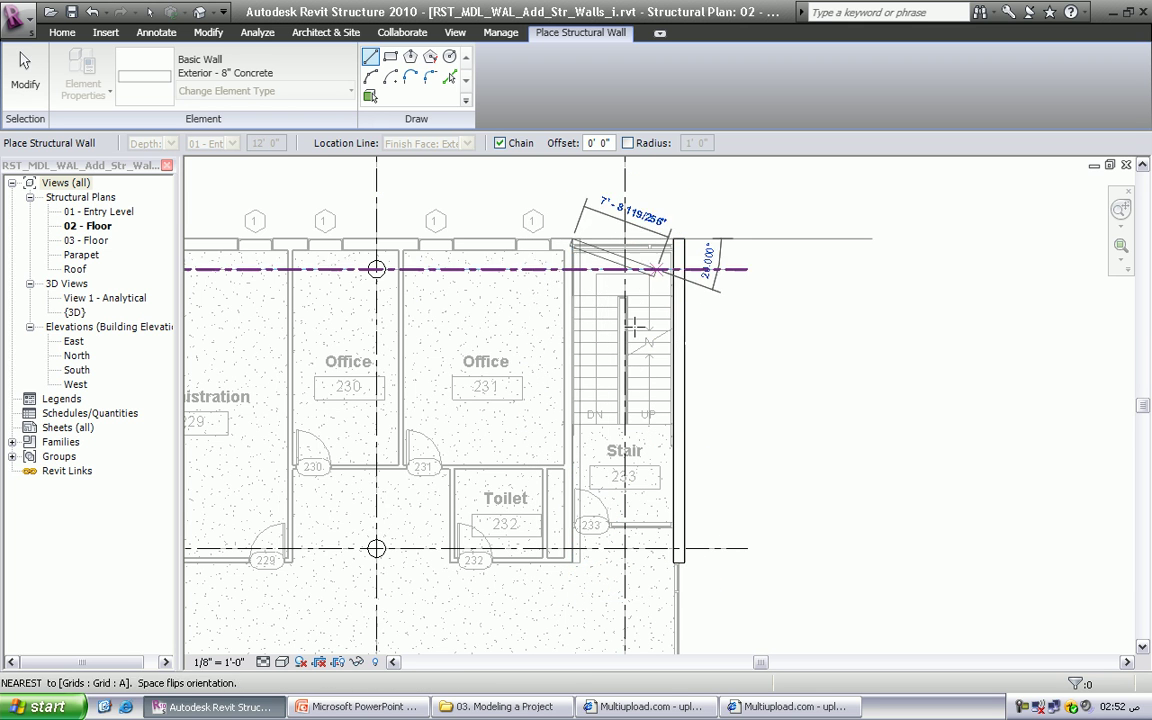
key("Escape")
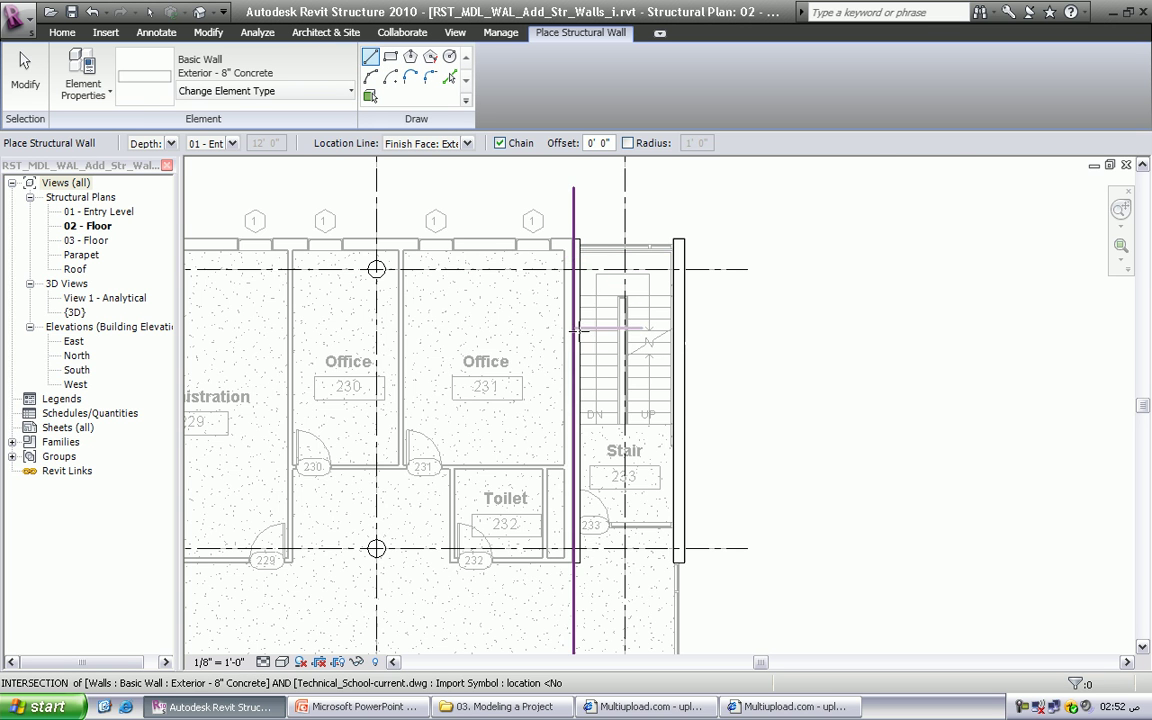
scroll(590, 300, "up", 2)
scroll(604, 240, "up", 2)
scroll(596, 285, "up", 2)
scroll(604, 272, "down", 1)
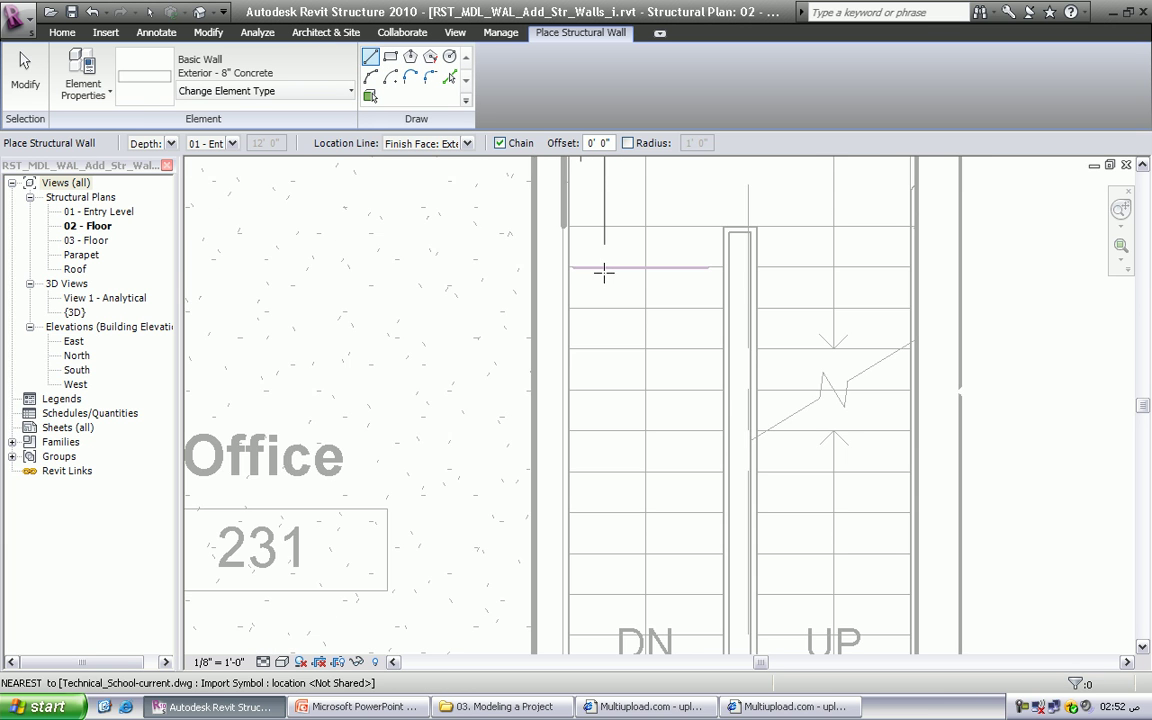
scroll(604, 273, "down", 1)
scroll(597, 267, "down", 2)
scroll(597, 266, "down", 2)
scroll(600, 265, "down", 1)
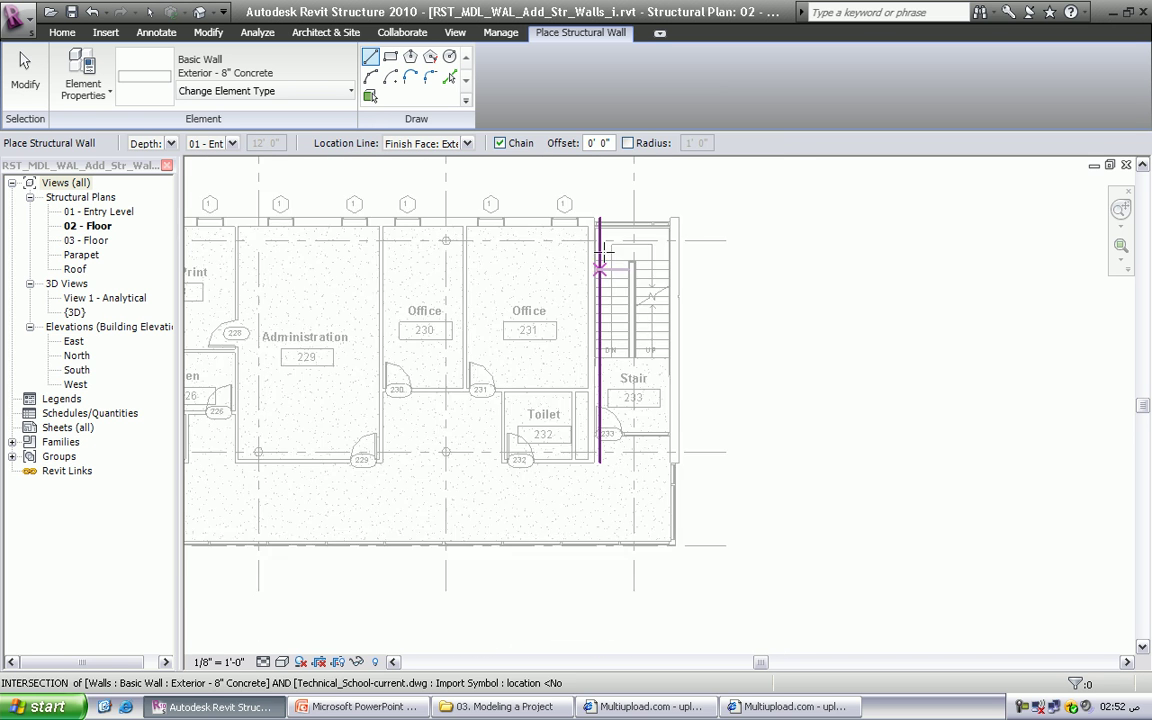
scroll(603, 258, "down", 1)
scroll(597, 250, "up", 1)
scroll(598, 248, "up", 2)
scroll(601, 236, "up", 2)
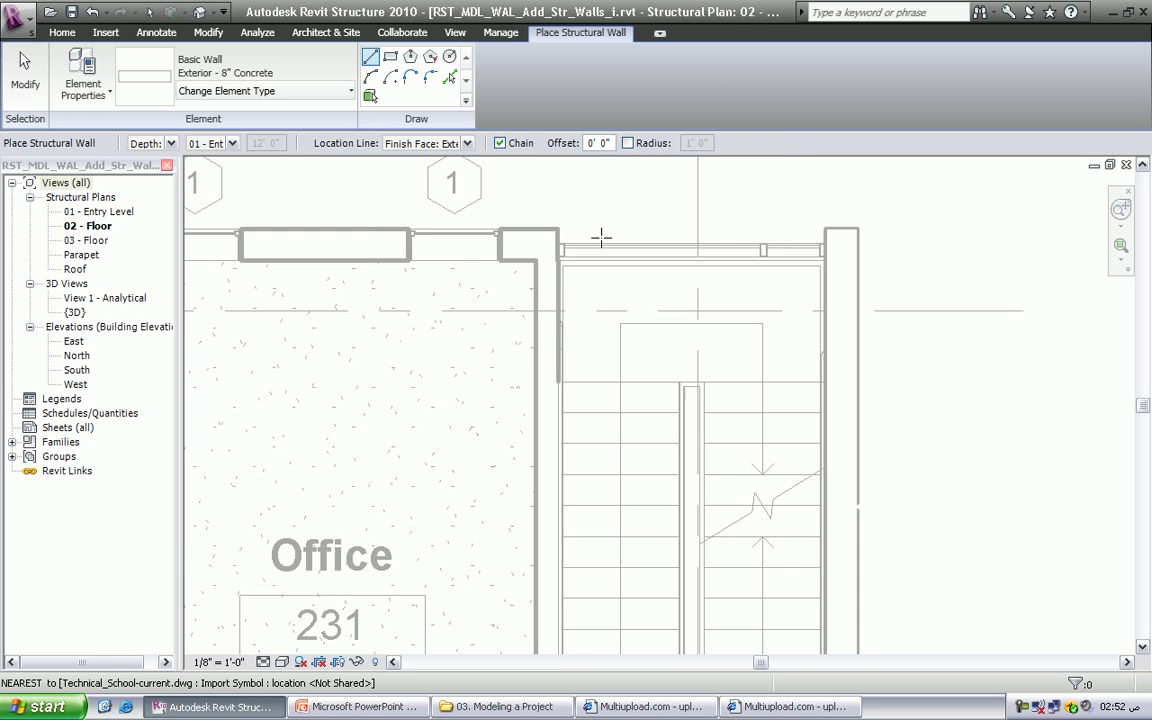
scroll(595, 237, "up", 1)
scroll(581, 234, "up", 1)
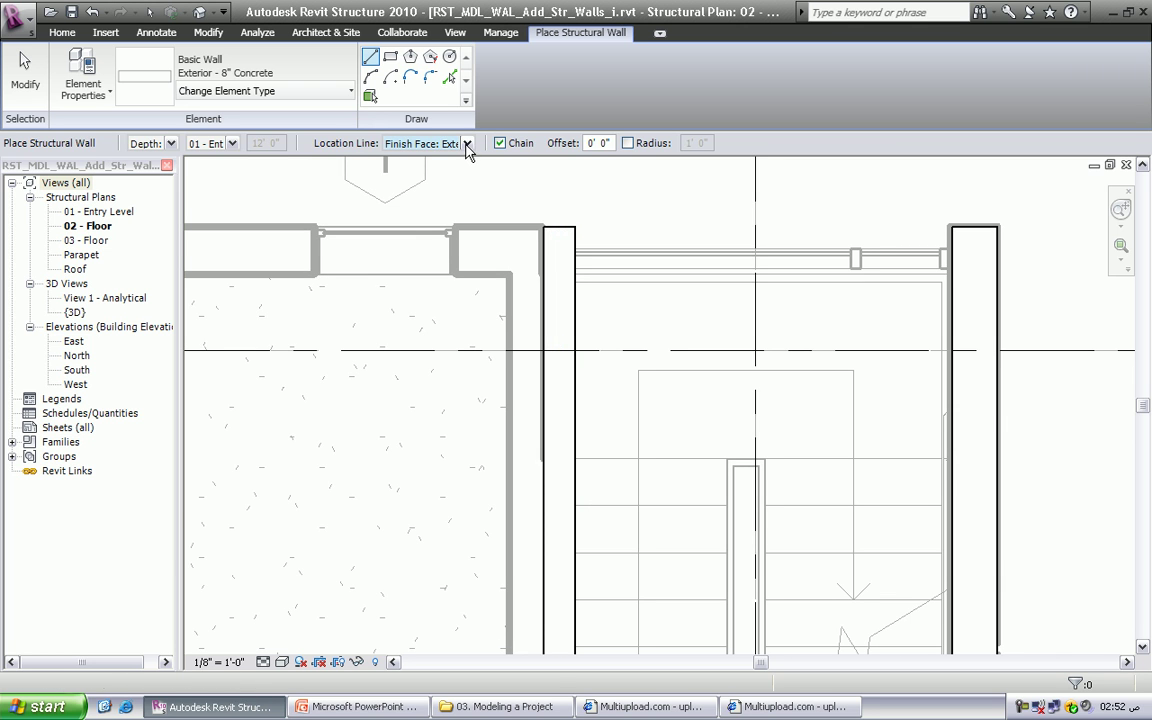
Select the new west stair wall to check it, then deselect it
key("Escape")
key("Escape")
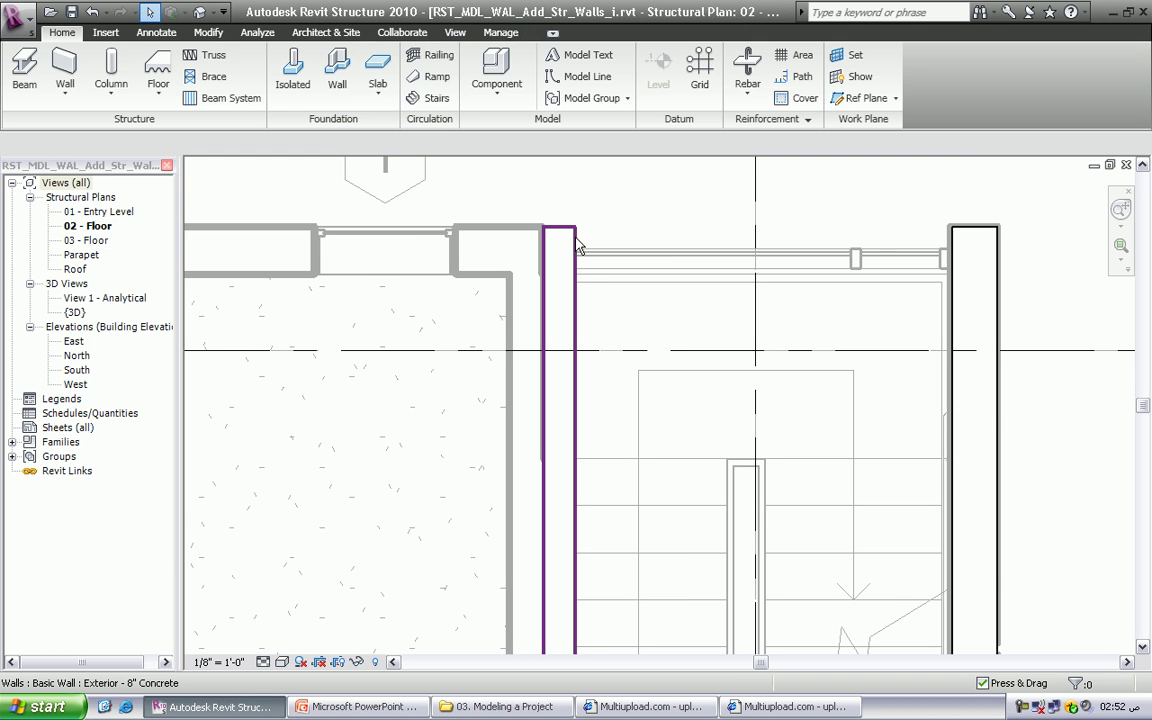
left_click(578, 246)
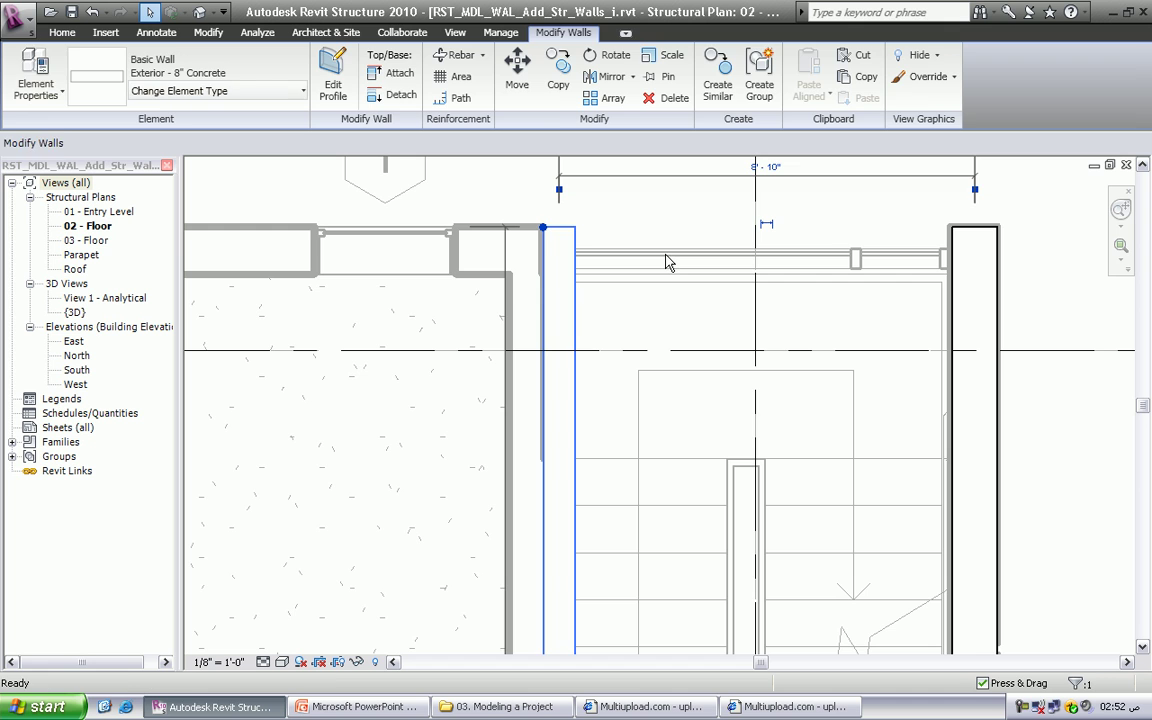
key("Escape")
scroll(667, 262, "down", 3)
scroll(667, 262, "down", 2)
scroll(530, 244, "down", 2)
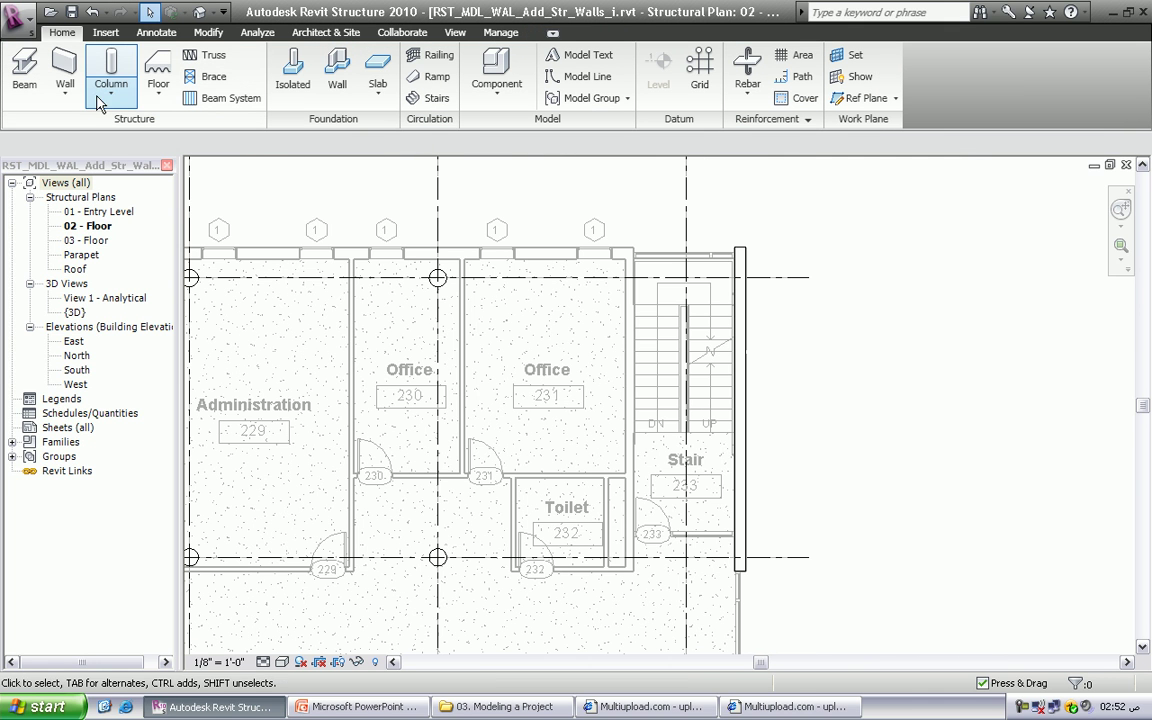
Restart structural wall placement keeping the Exterior - 8" Concrete type
left_click(68, 78)
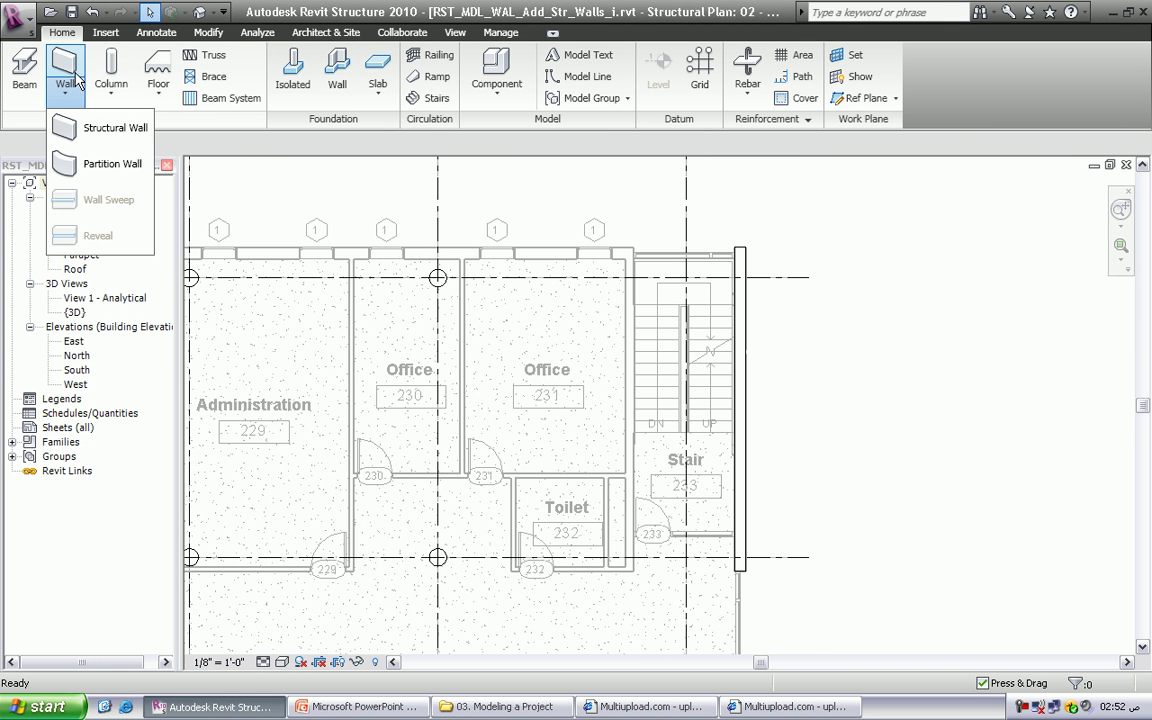
left_click(117, 131)
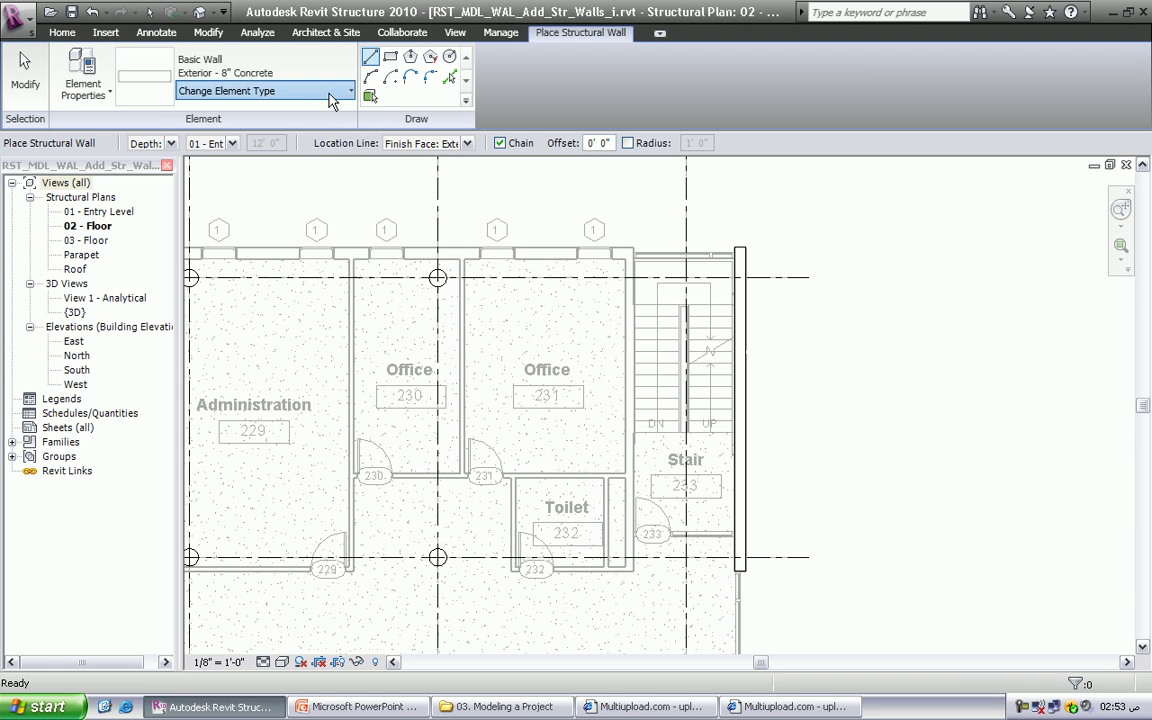
left_click(330, 98)
left_click(247, 131)
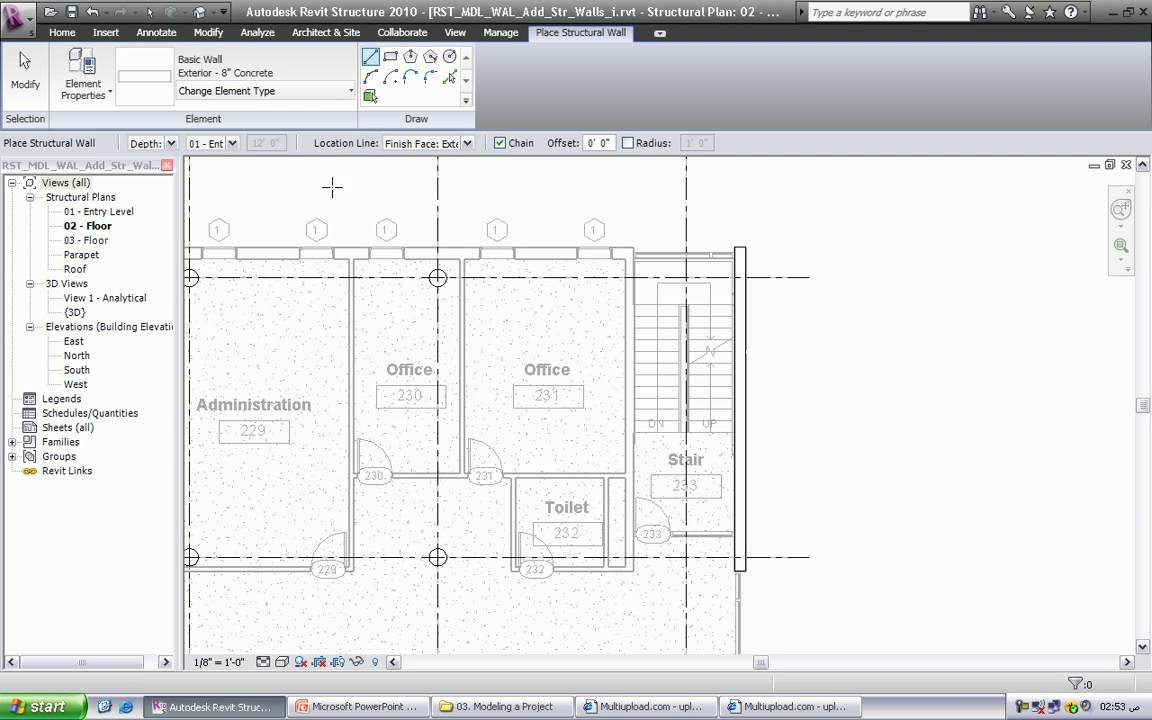
scroll(632, 566, "up", 2)
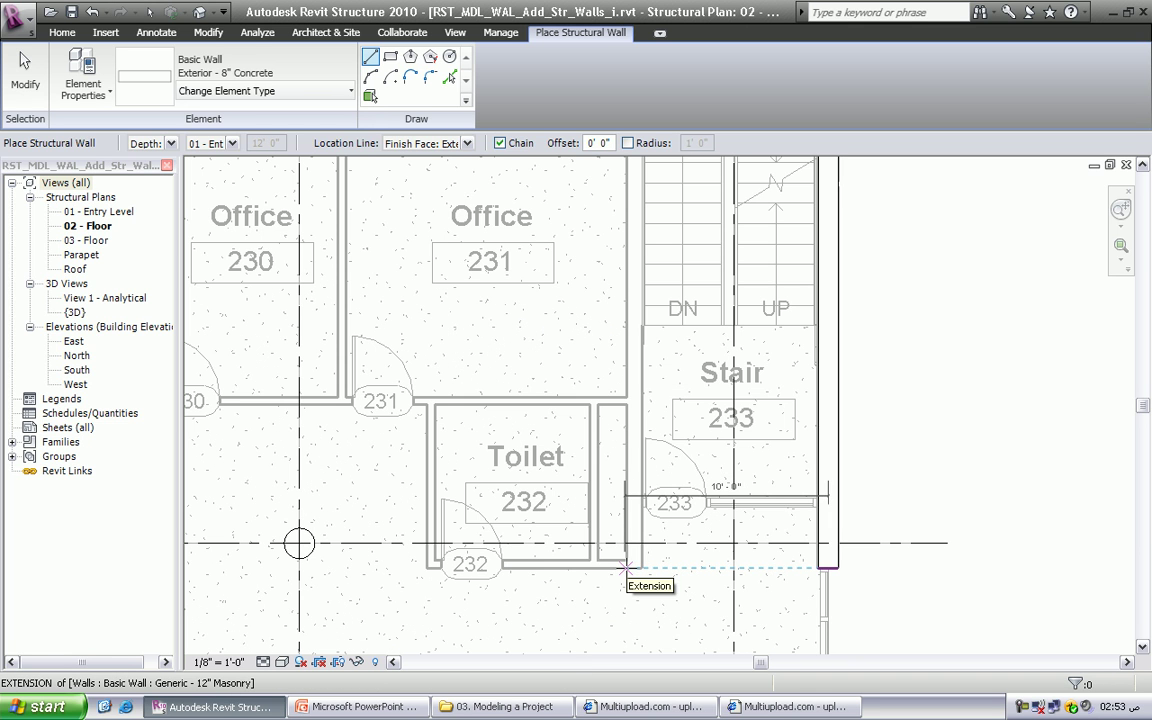
Draw a wall along Stair 233's west side beside Toilet 232
left_click(626, 567)
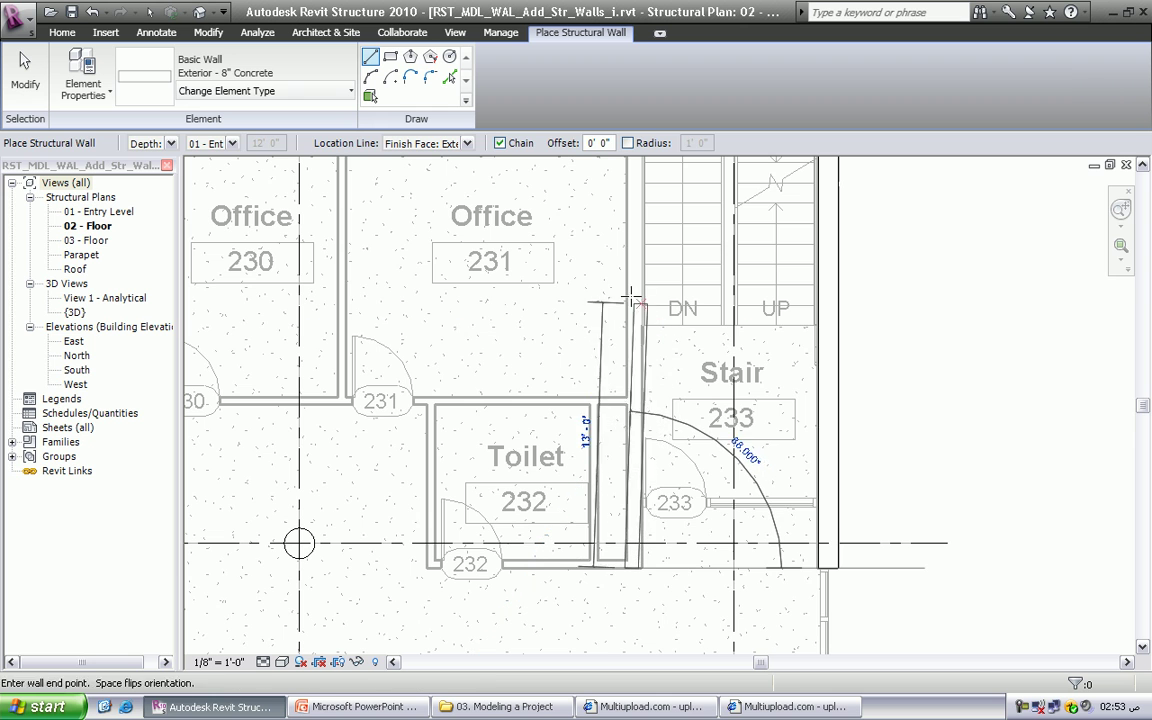
left_click(612, 402)
key("Escape")
scroll(632, 332, "down", 3)
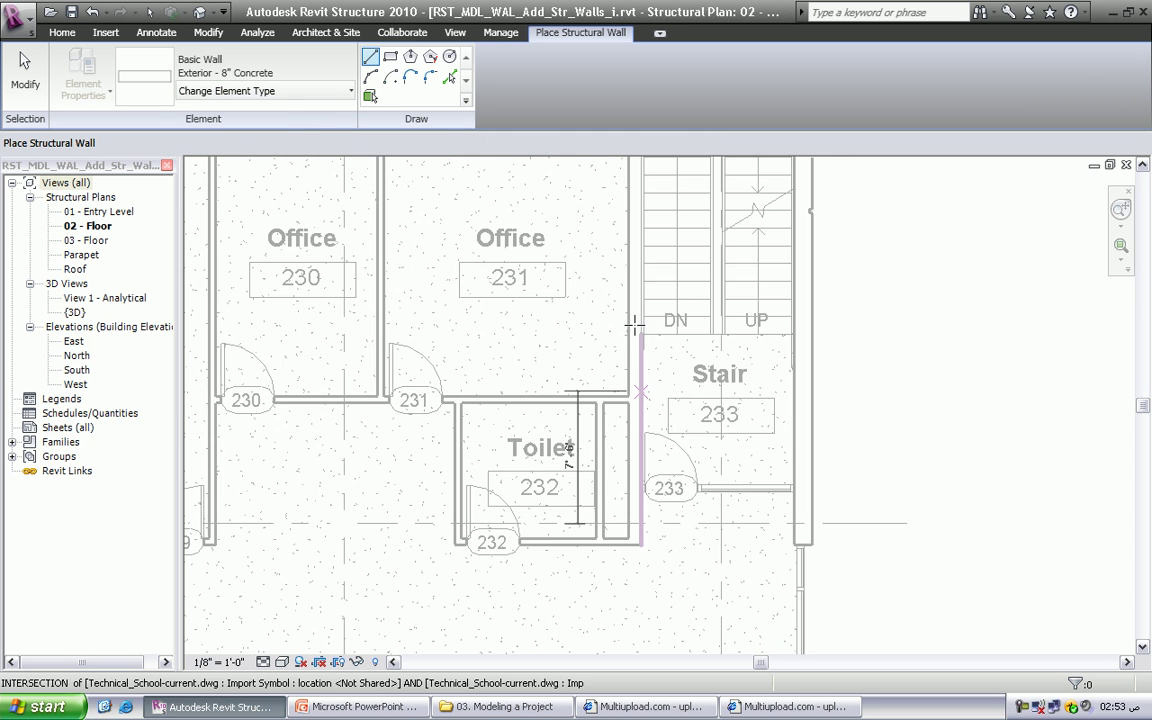
middle_click_drag(585, 271, 567, 375)
scroll(567, 375, "up", 3)
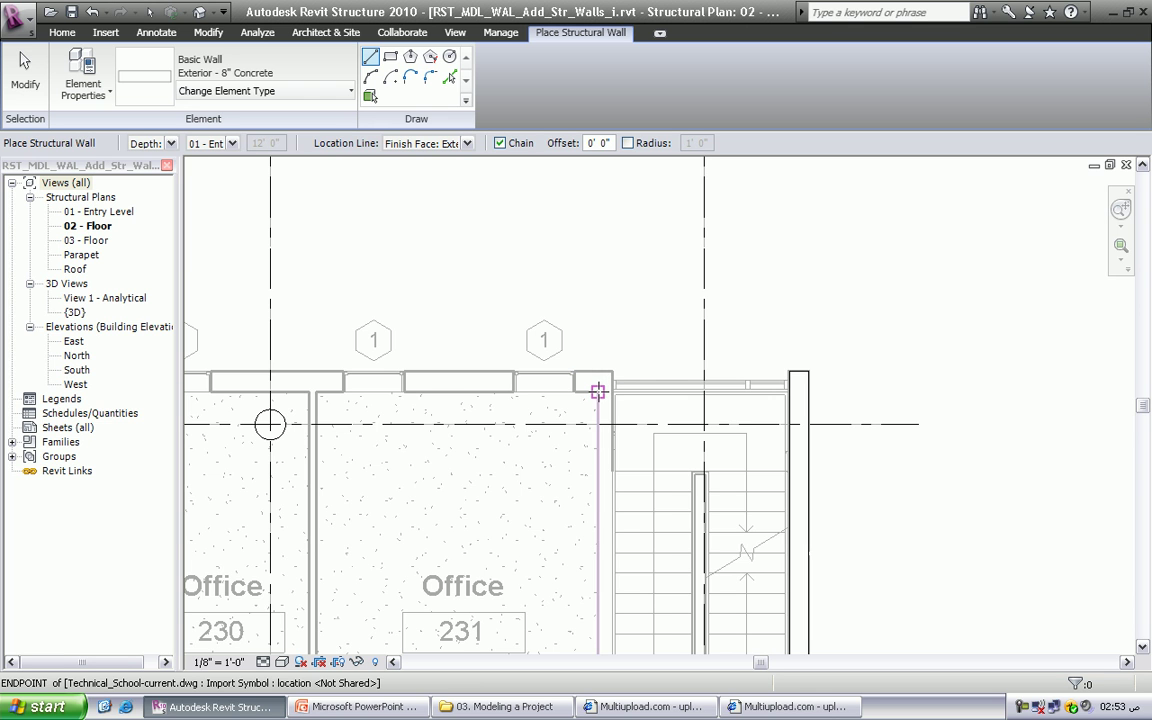
Begin a new wall at the stair's top-left corner, discarding an angled first attempt
left_click(607, 411)
scroll(604, 490, "down", 2)
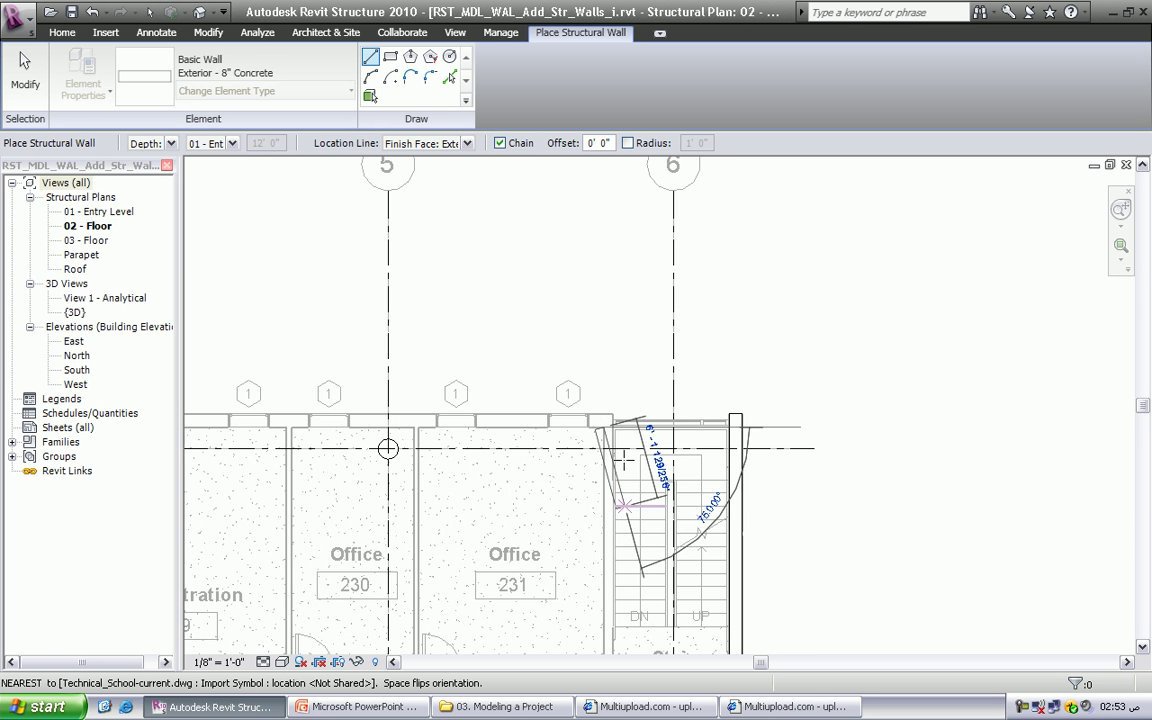
key("Escape")
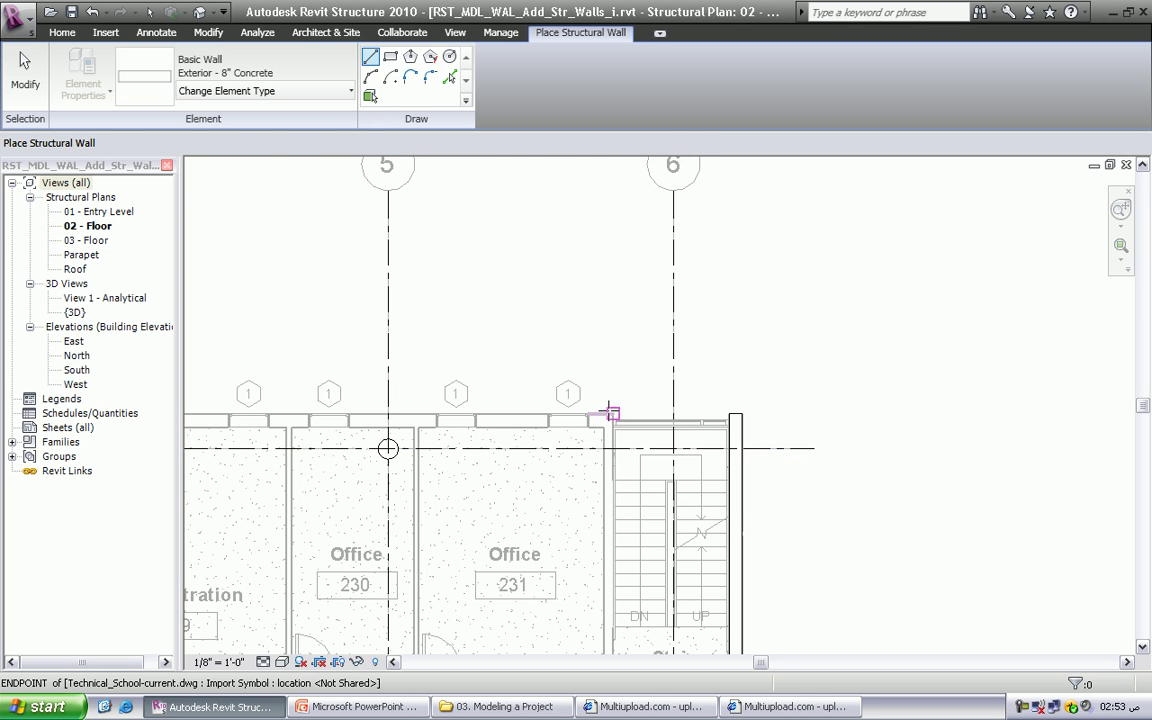
left_click(613, 418)
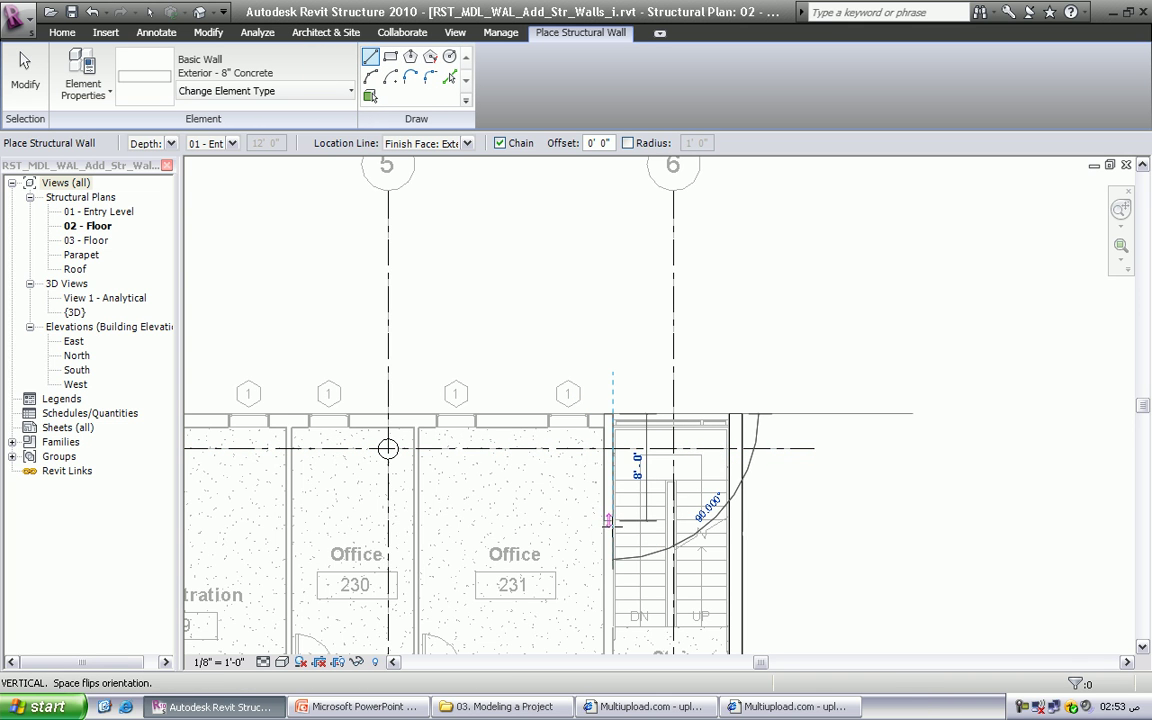
scroll(613, 540, "down", 3)
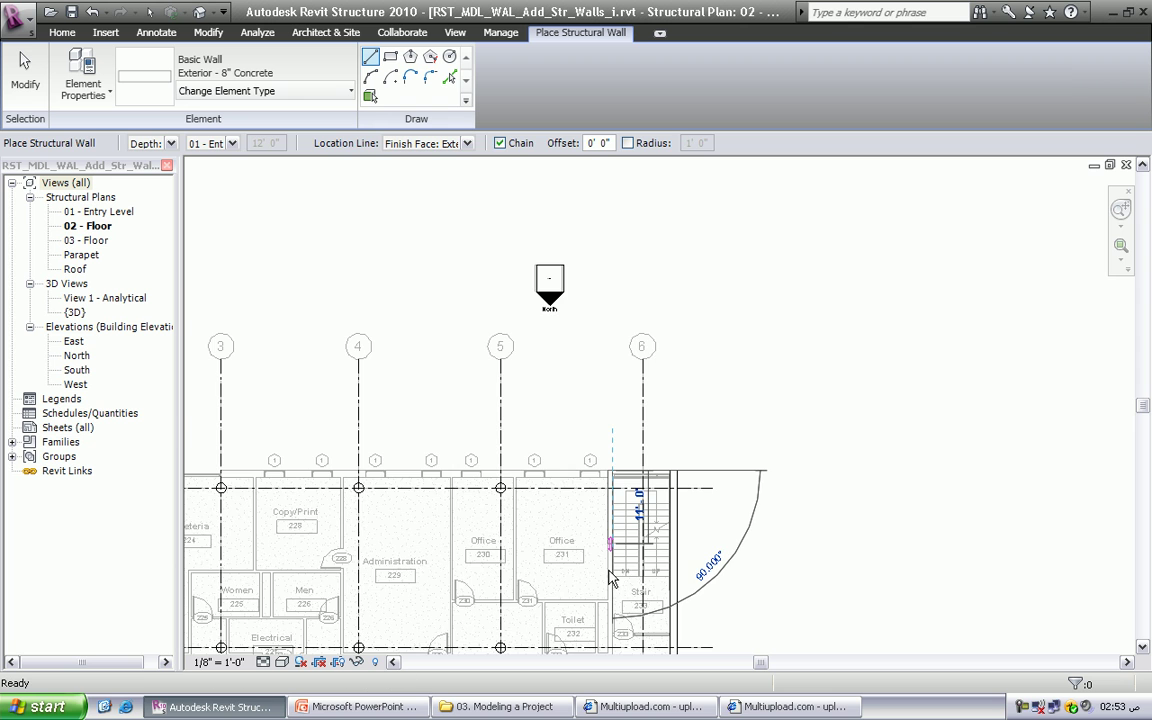
End the stair's west-side wall at the point below the Toilet and stop the wall chain
scroll(630, 437, "up", 2)
scroll(630, 437, "up", 2)
scroll(600, 300, "up", 2)
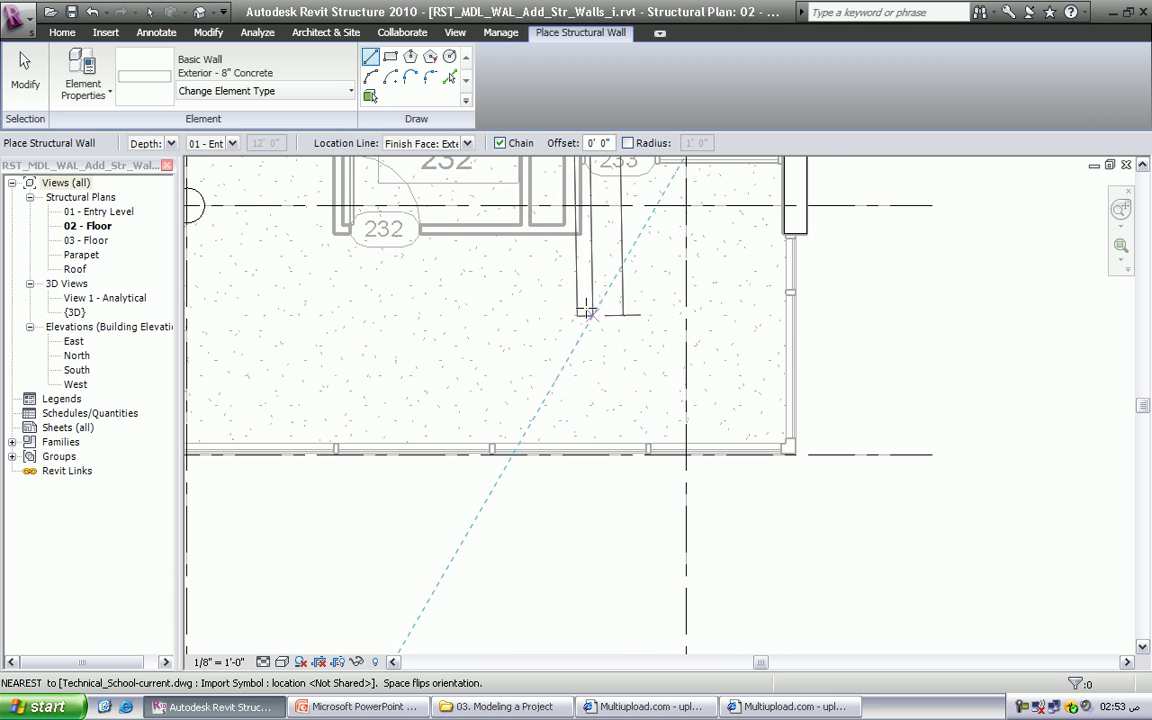
scroll(586, 300, "up", 1)
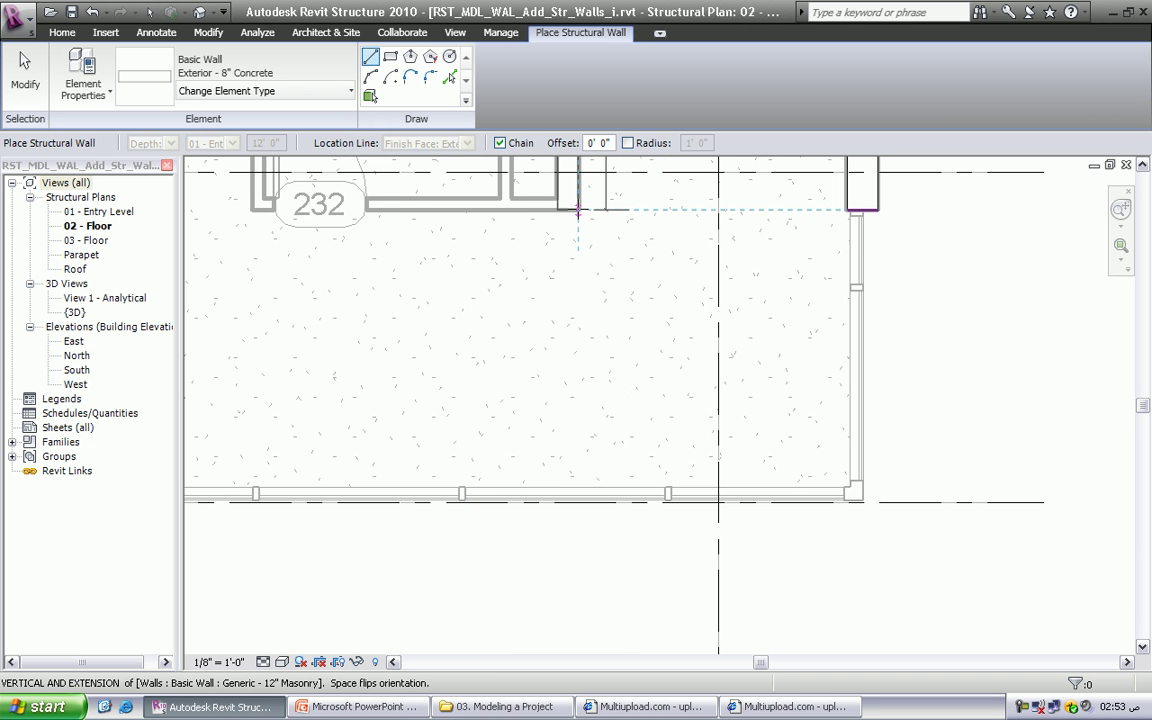
left_click(578, 210)
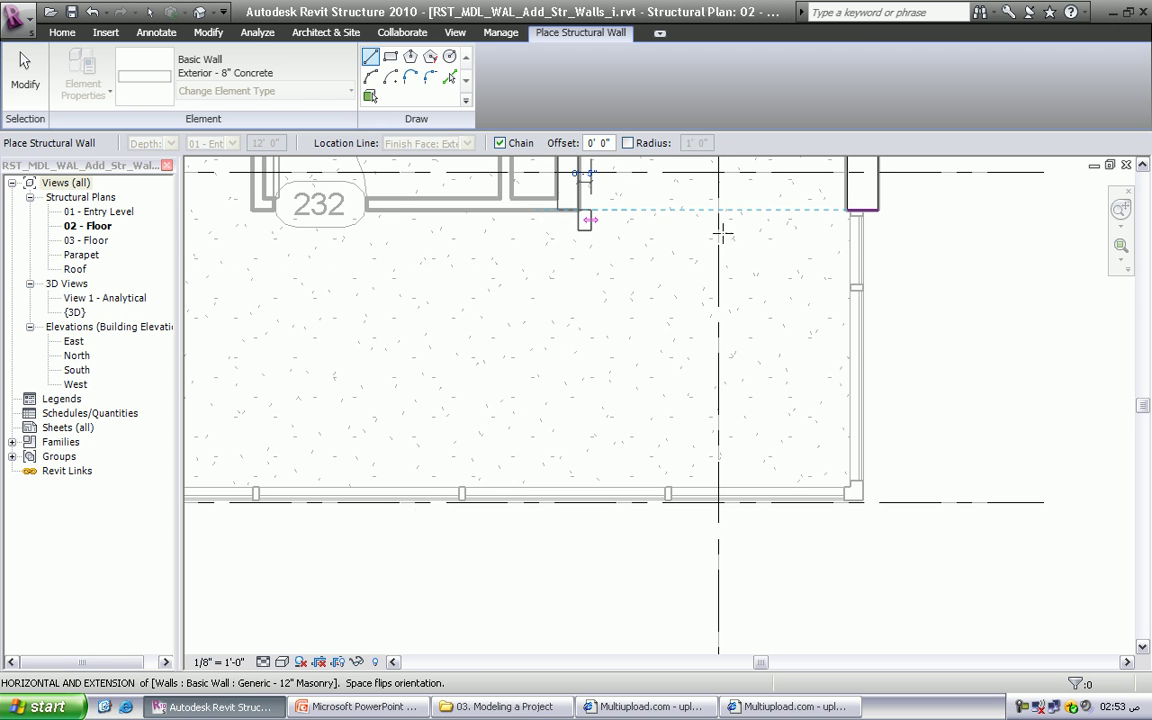
key("Escape")
Pan and zoom around the Office rooms, stair and area south of it to review the walls
mouse_move(700, 268)
middle_mouse_down()
mouse_move(627, 465)
mouse_move(627, 520)
middle_mouse_up()
middle_click_drag(627, 357, 620, 454)
scroll(583, 288, "down", 2)
scroll(585, 240, "down", 1)
scroll(586, 210, "up", 3)
scroll(587, 200, "up", 1)
middle_click_drag(650, 230, 652, 233)
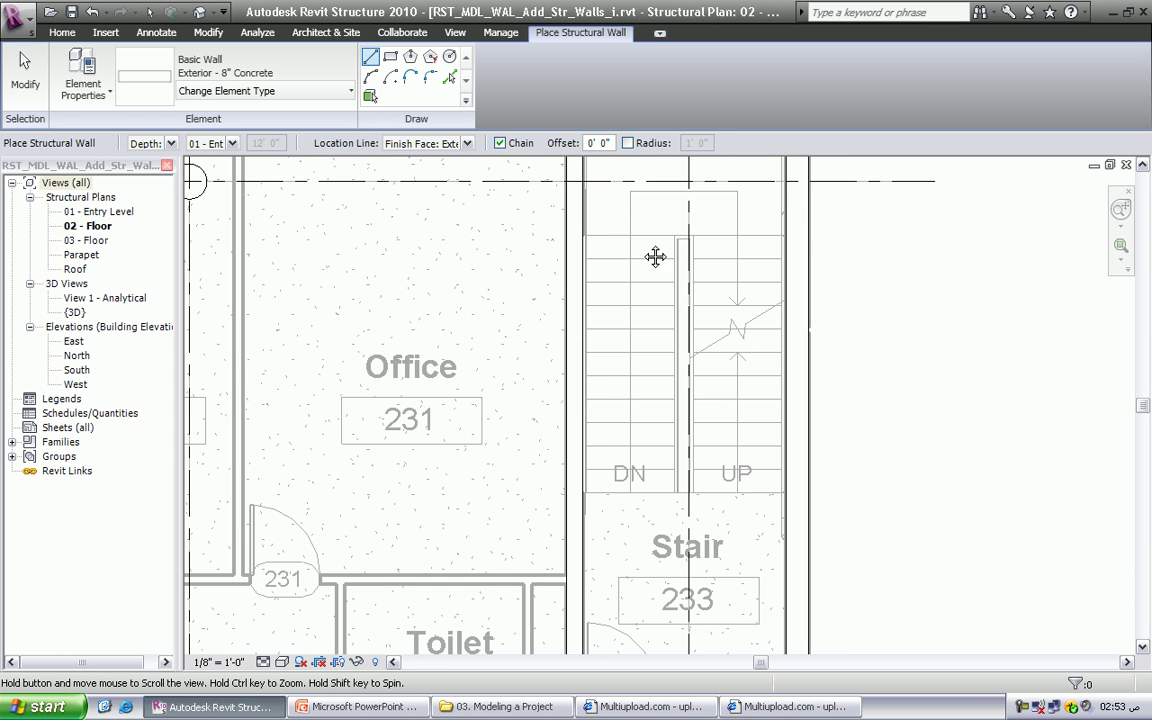
middle_click_drag(655, 284, 658, 329)
scroll(598, 250, "up", 1)
scroll(598, 248, "up", 1)
scroll(598, 250, "up", 2)
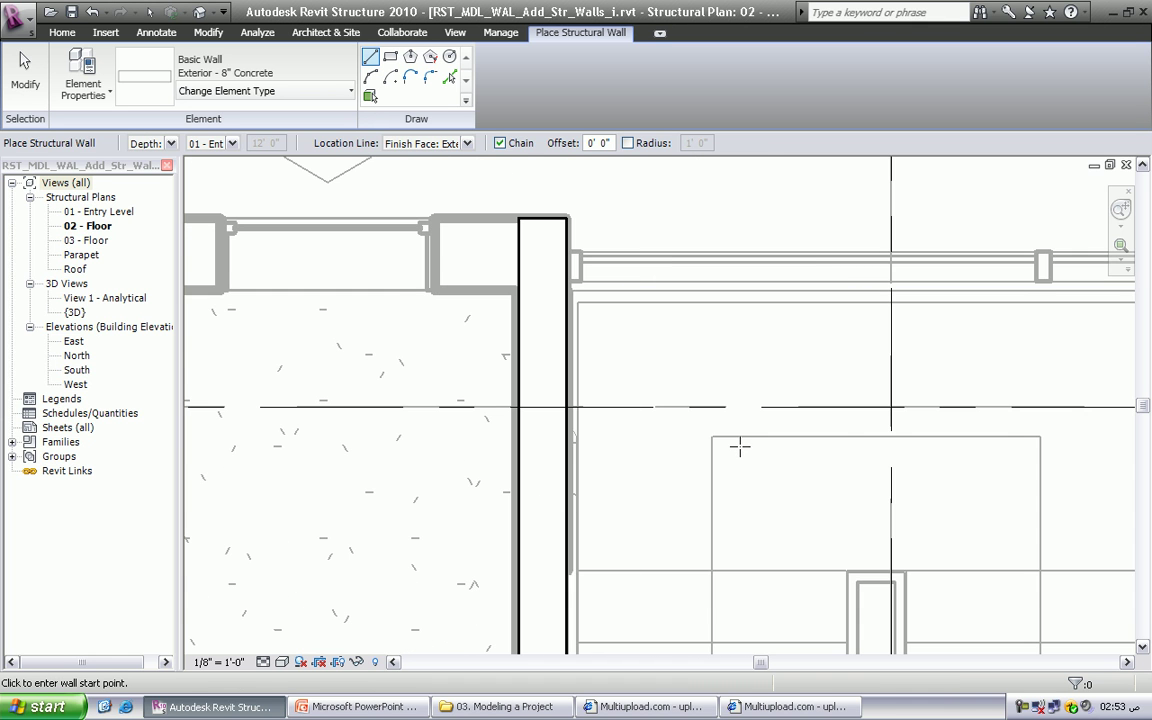
scroll(740, 447, "down", 1)
scroll(740, 447, "down", 1)
scroll(740, 447, "down", 2)
scroll(740, 447, "down", 1)
scroll(725, 378, "down", 1)
scroll(728, 411, "down", 1)
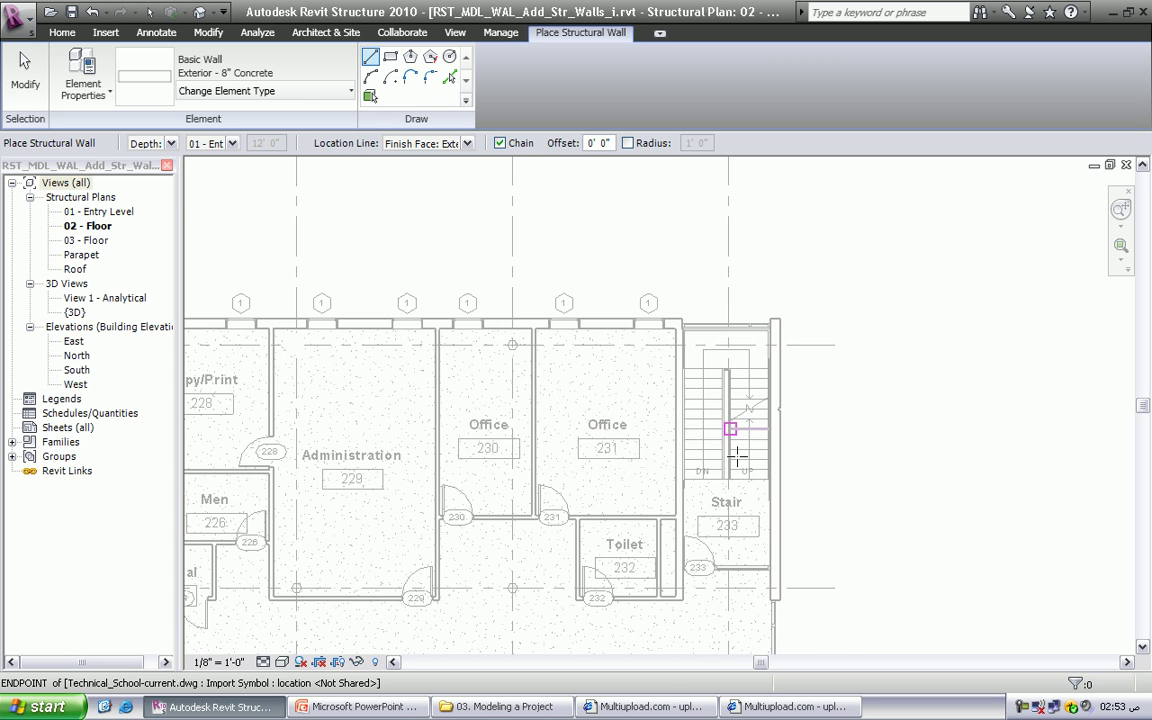
scroll(736, 456, "down", 1)
mouse_move(665, 500)
middle_mouse_down()
mouse_move(660, 382)
mouse_move(674, 399)
mouse_move(566, 463)
mouse_move(581, 430)
middle_mouse_up()
scroll(637, 405, "down", 1)
scroll(637, 405, "down", 1)
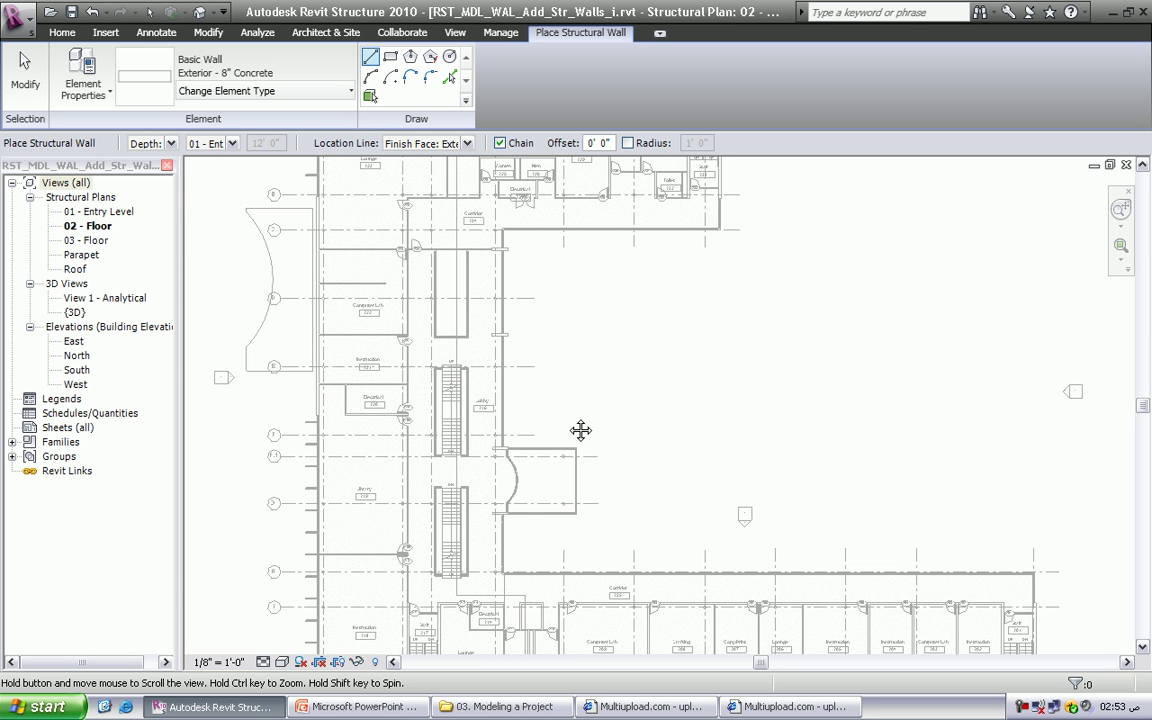
Zoom out, then region-zoom twice onto Stair 201 beside Instruction 202 and Computer Lab 203
scroll(581, 430, "down", 2)
scroll(661, 476, "down", 1)
scroll(951, 540, "down", 1)
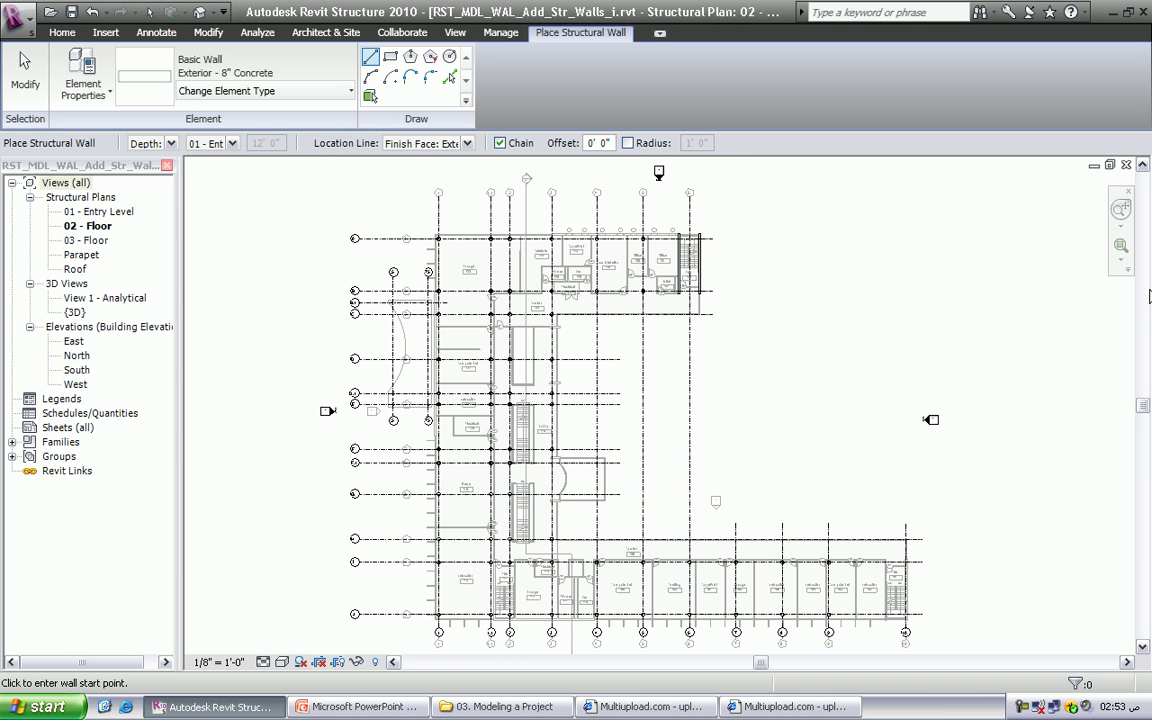
left_click(1121, 209)
left_click_drag(941, 541, 868, 636)
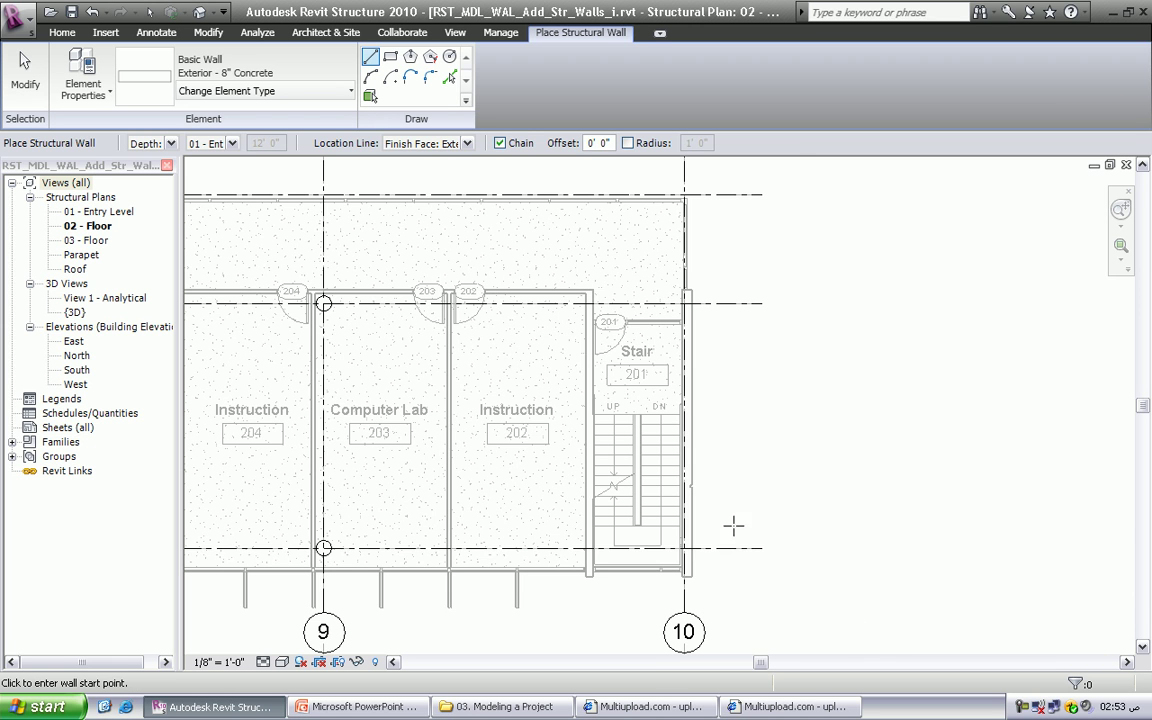
left_click(1132, 252)
left_click_drag(654, 221, 472, 604)
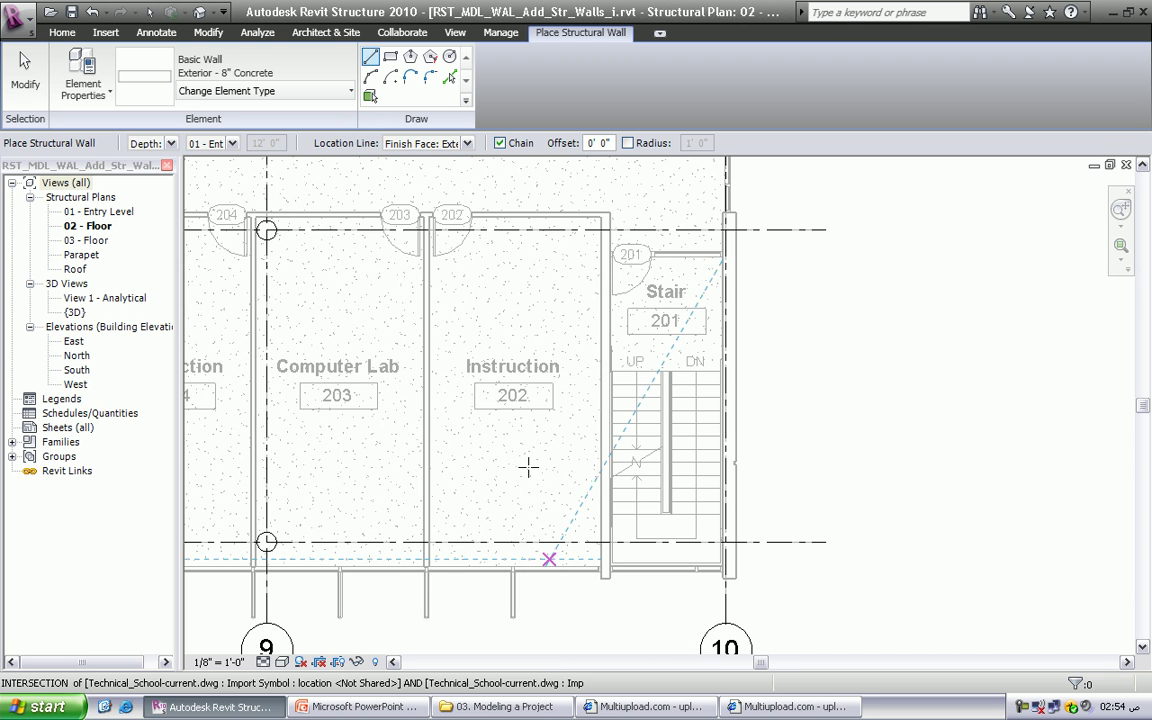
Exit the current wall placement and restart the structural Wall command
left_click(60, 32)
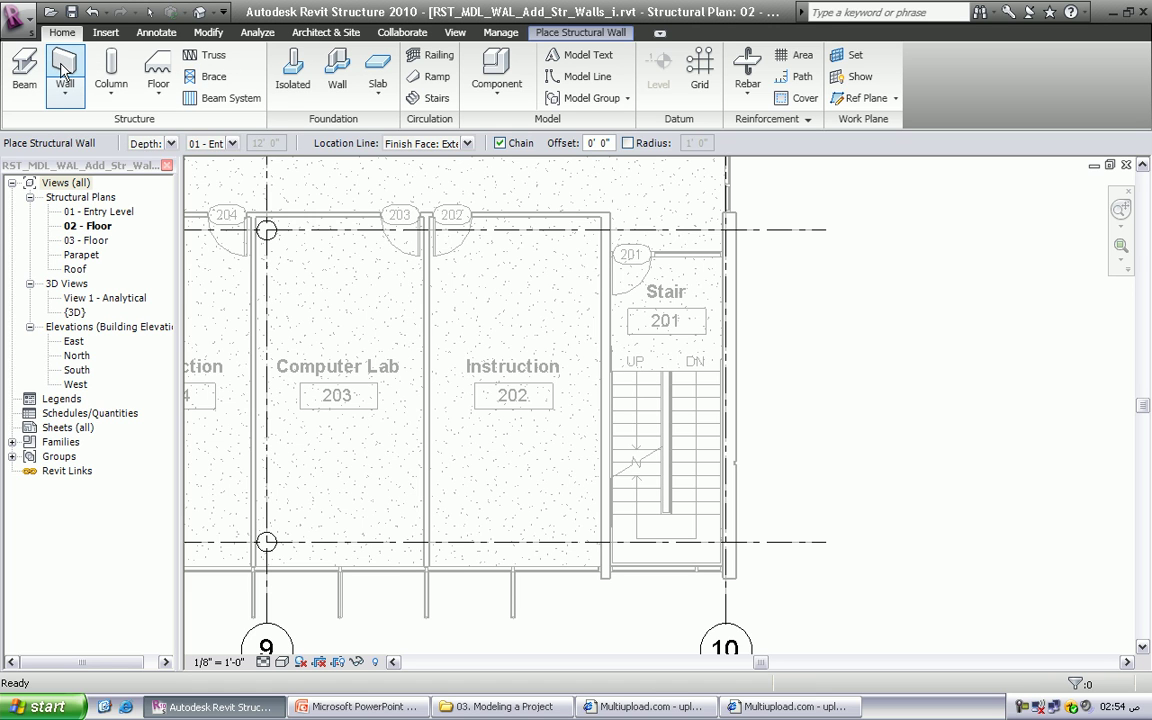
key("Escape")
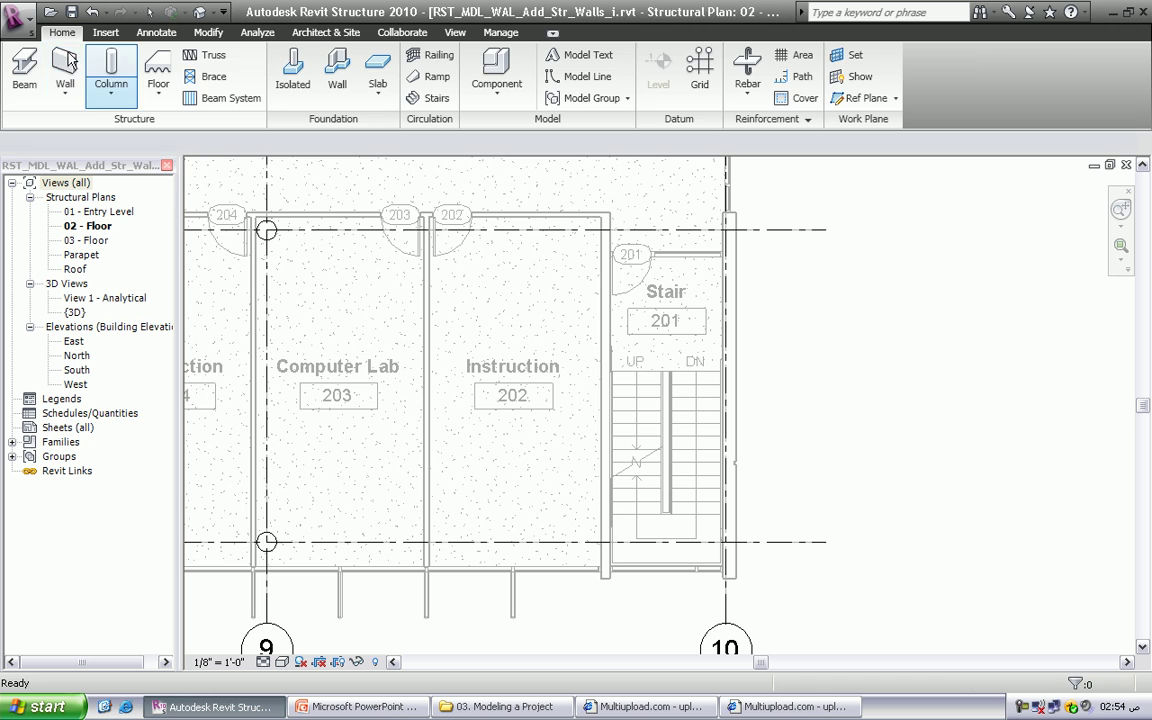
left_click(65, 62)
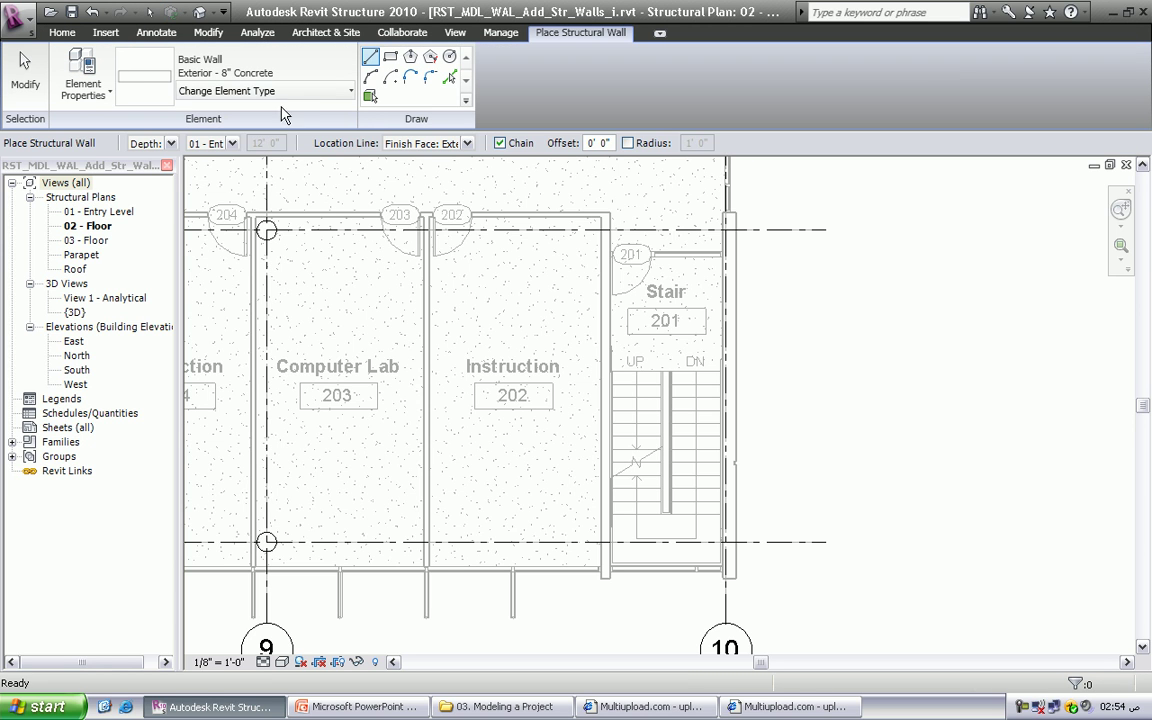
Set the wall type to Generic - 12" Masonry and use the Pick Lines draw method
left_click(321, 92)
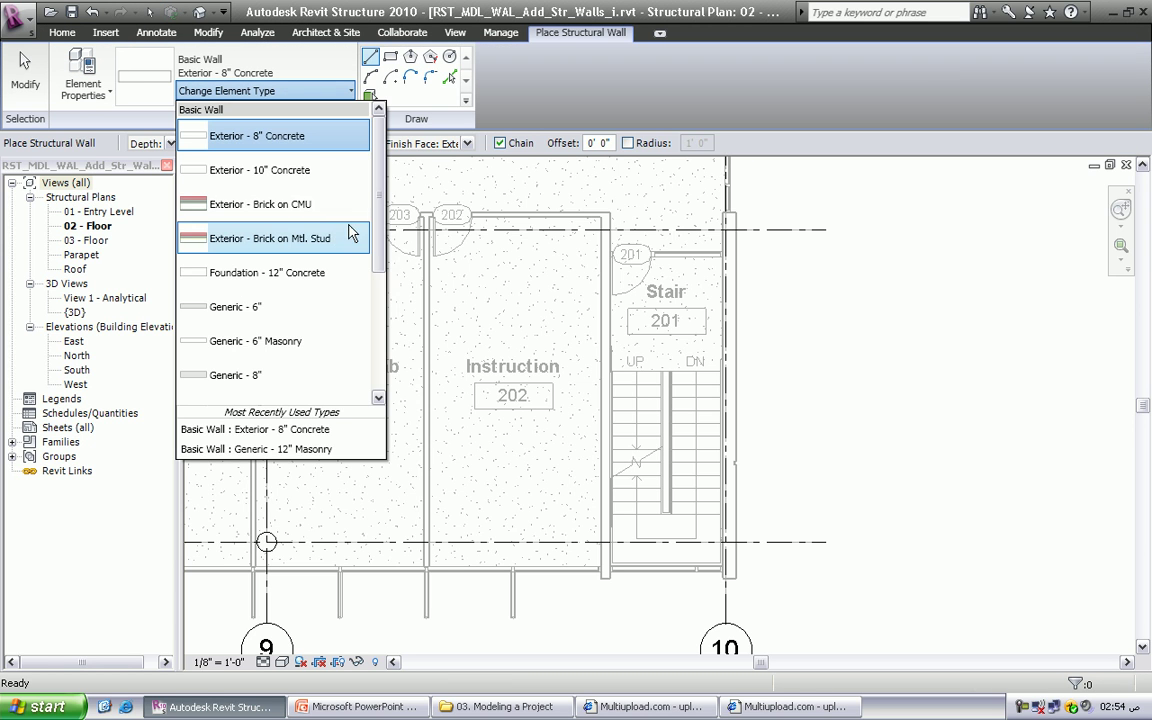
scroll(370, 290, "down", 1)
scroll(368, 320, "down", 2)
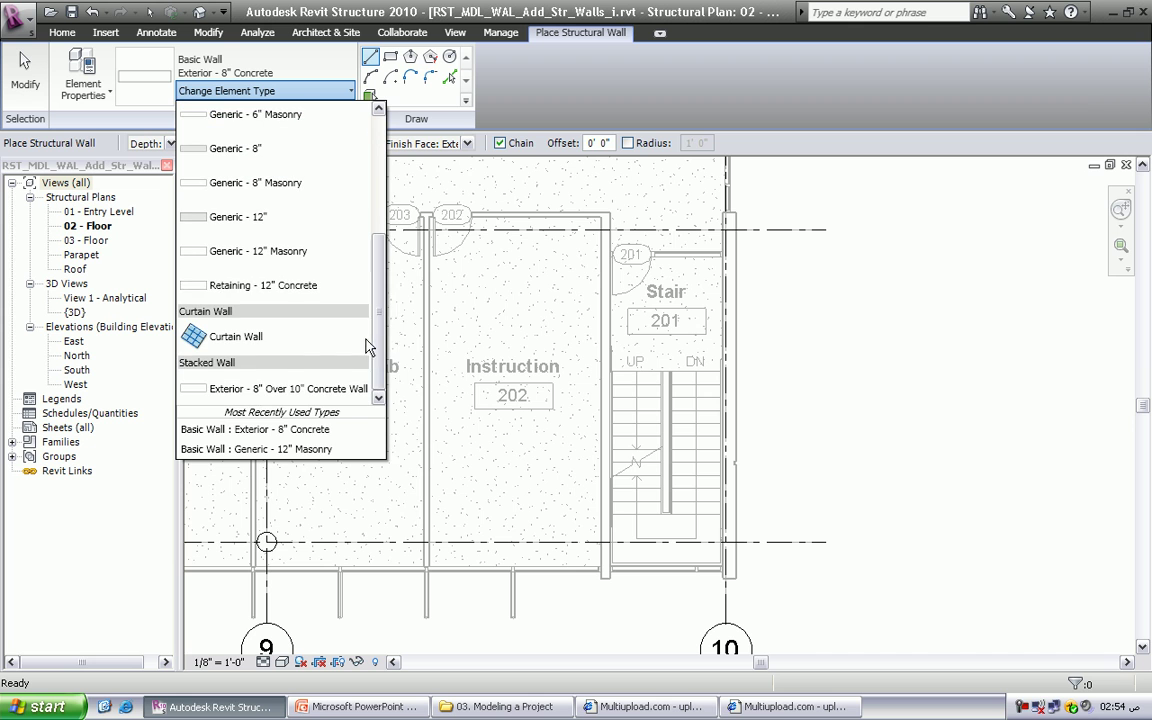
left_click(262, 251)
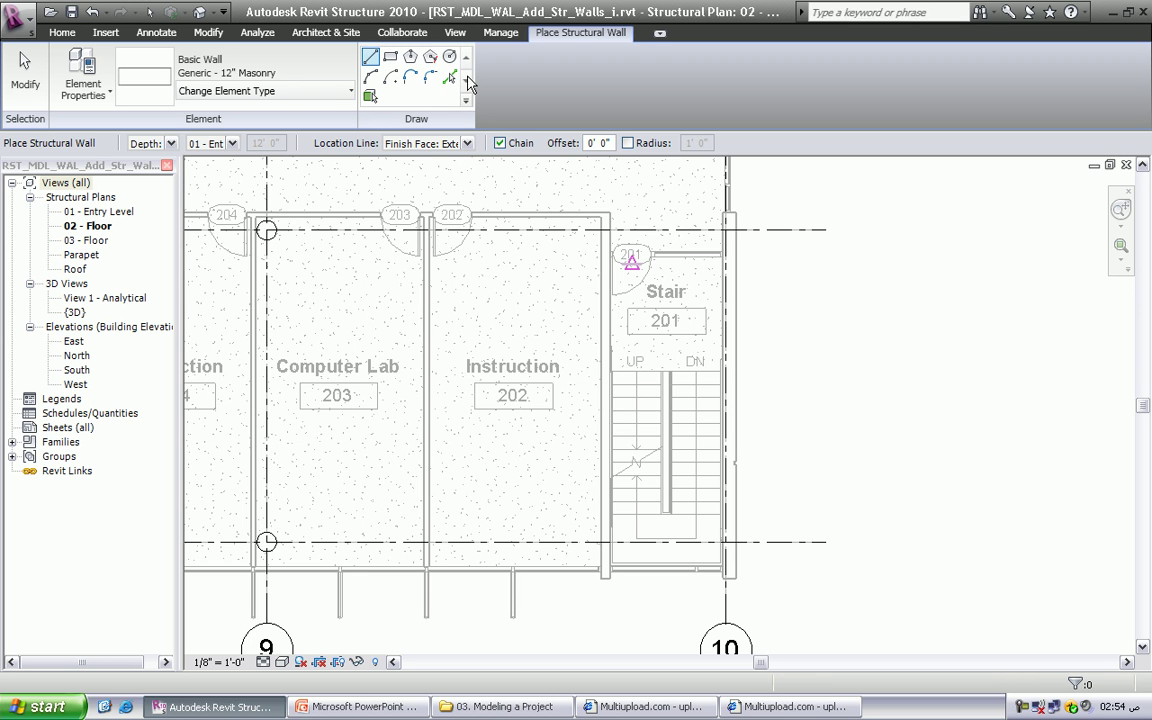
left_click(452, 77)
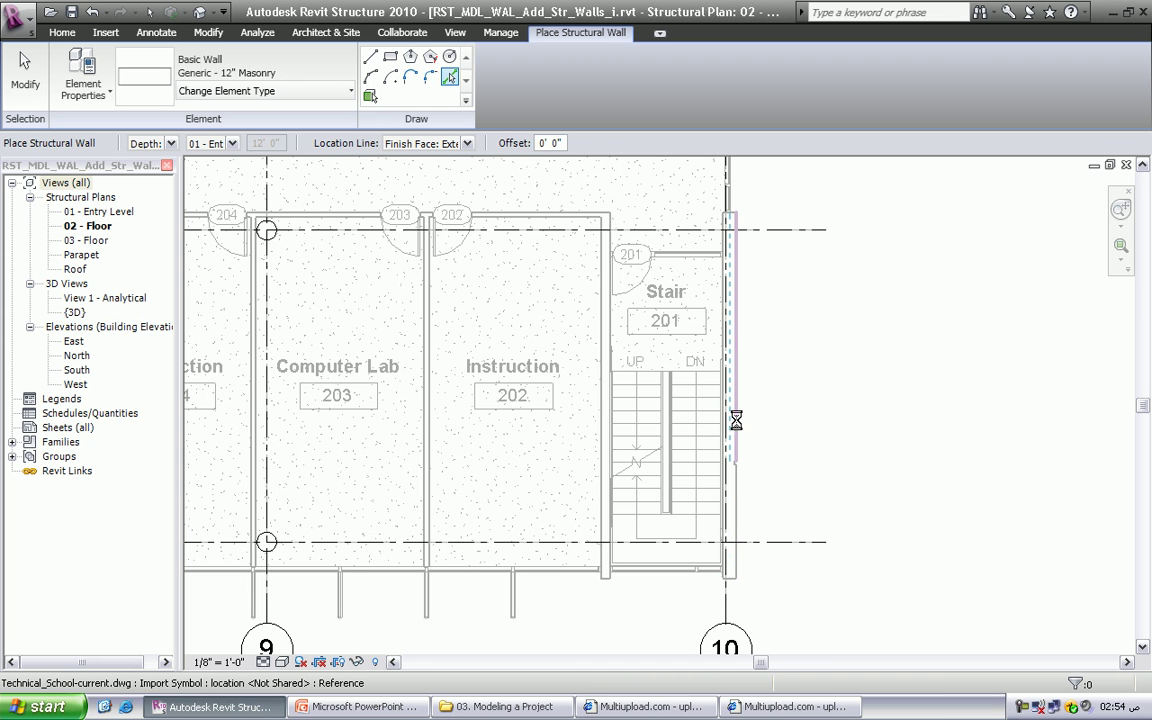
Create the wall on gridline 10 and stretch its lower end to 28'-0"
left_click(740, 428)
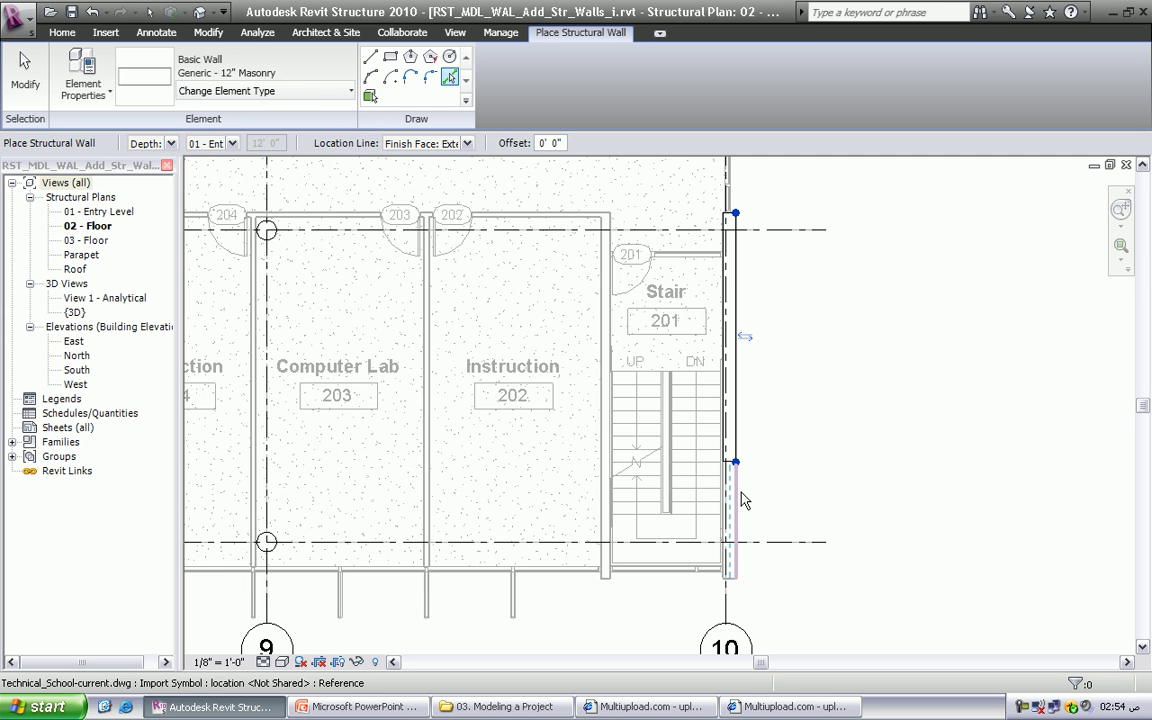
left_click_drag(737, 466, 738, 494)
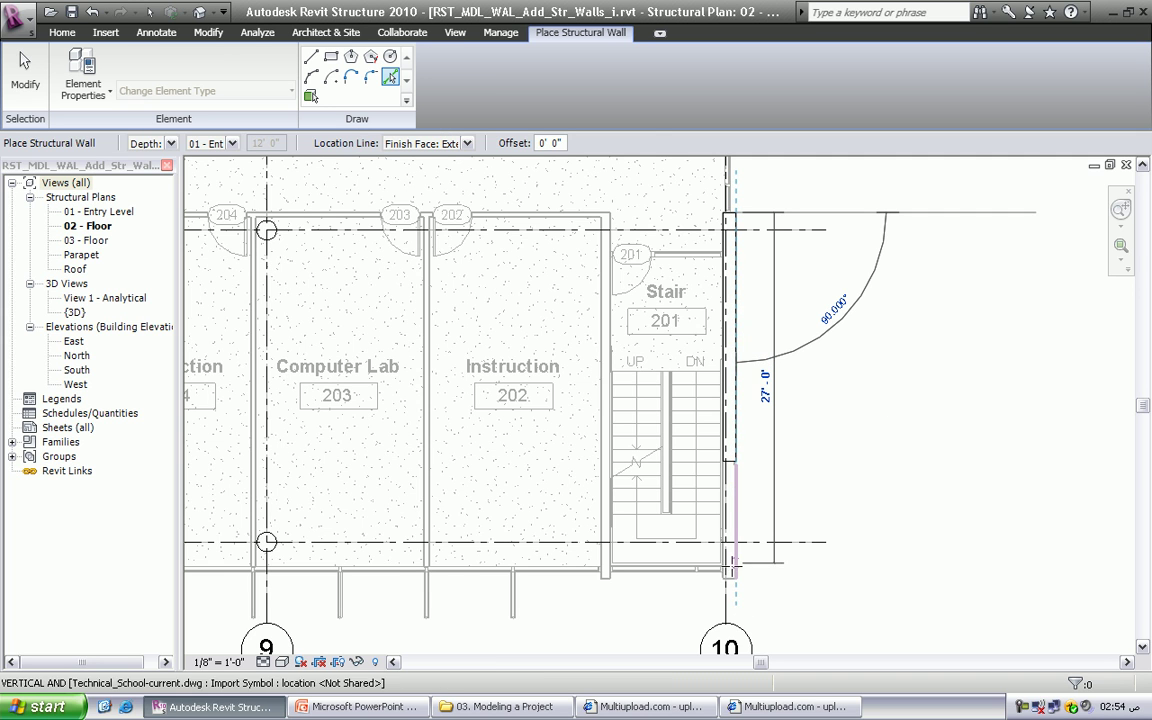
left_click_drag(736, 567, 735, 576)
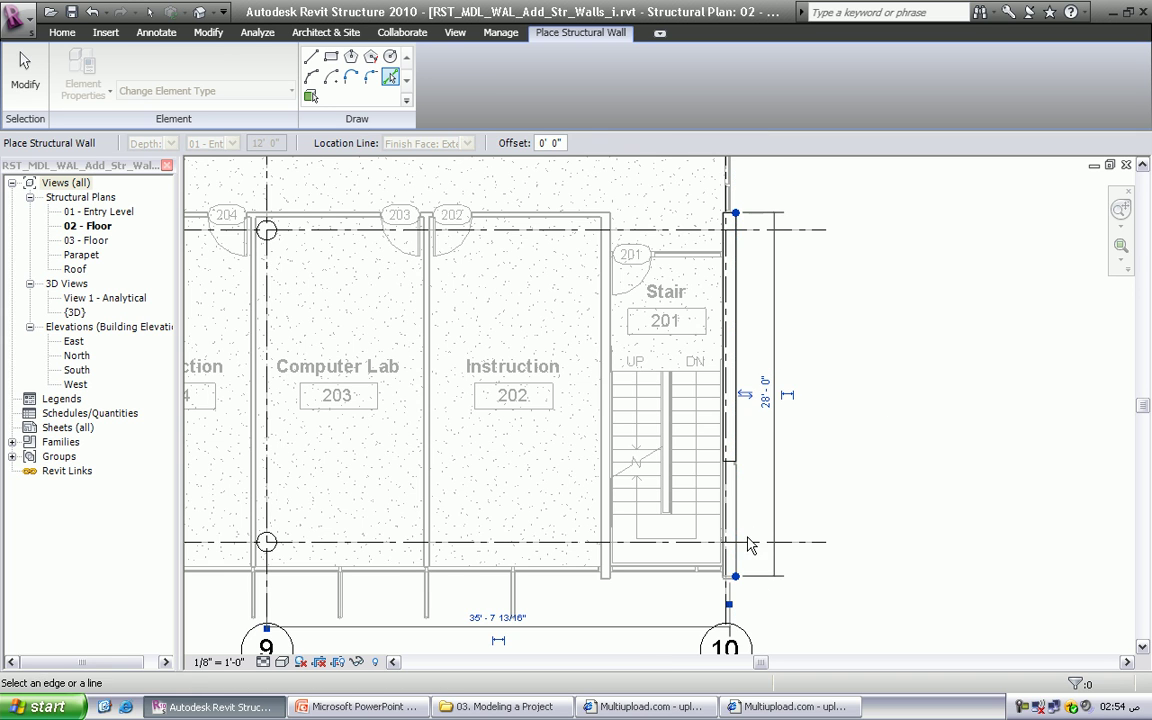
scroll(735, 600, "up", 2)
scroll(737, 597, "up", 3)
left_click_drag(750, 568, 749, 567)
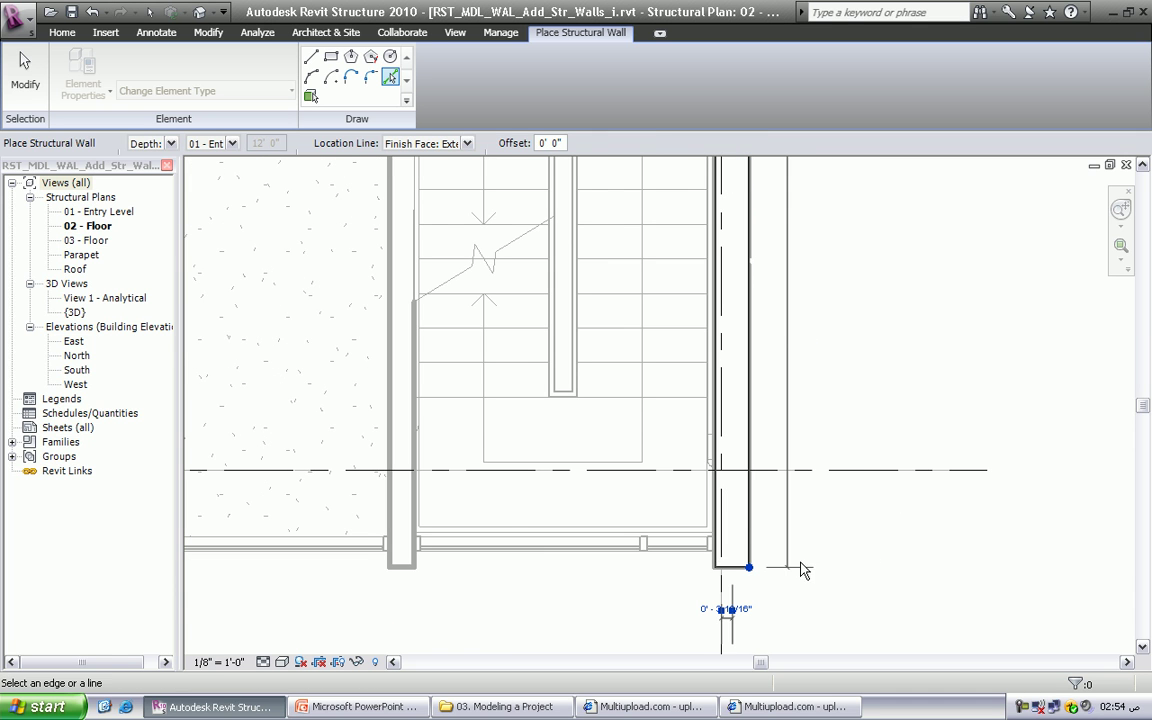
scroll(752, 530, "down", 2)
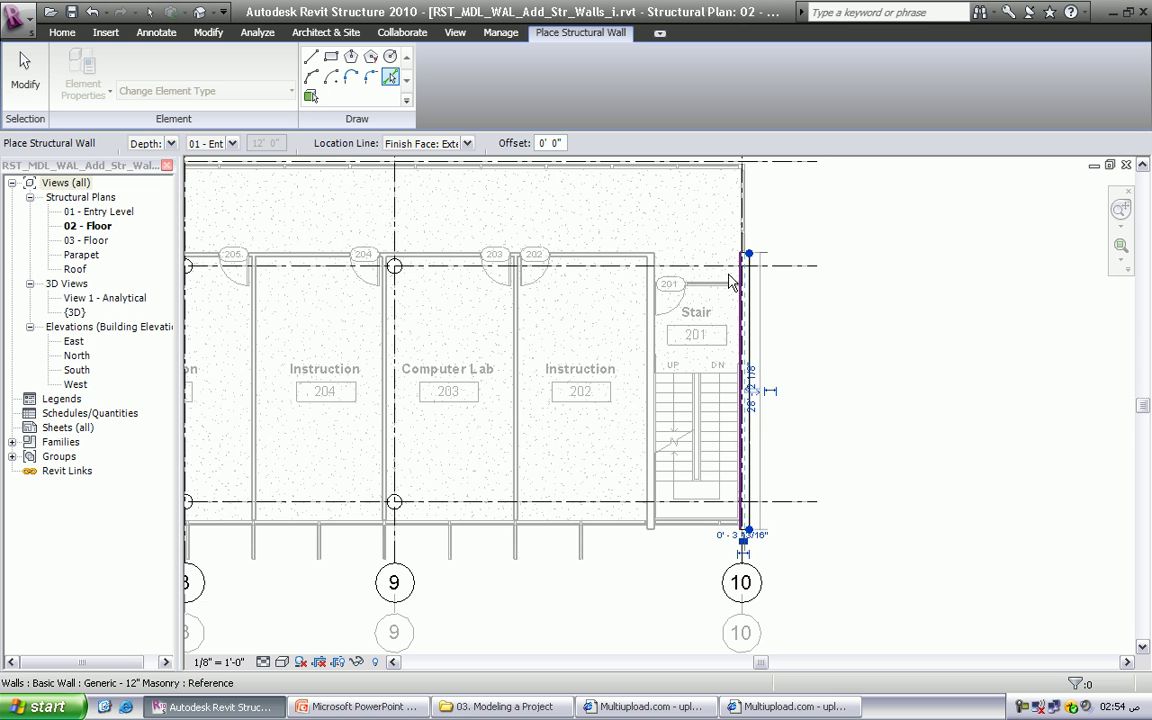
scroll(615, 285, "up", 1)
scroll(615, 285, "up", 1)
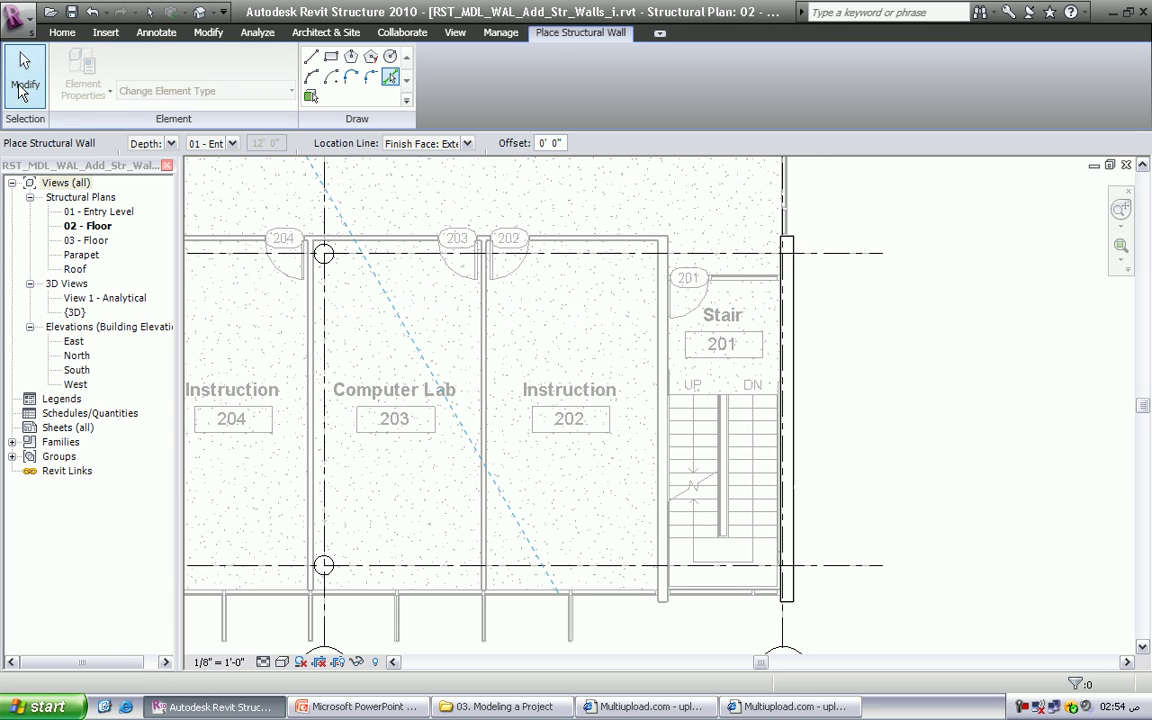
Cancel and restart the structural Wall command
left_click(22, 88)
left_click(65, 66)
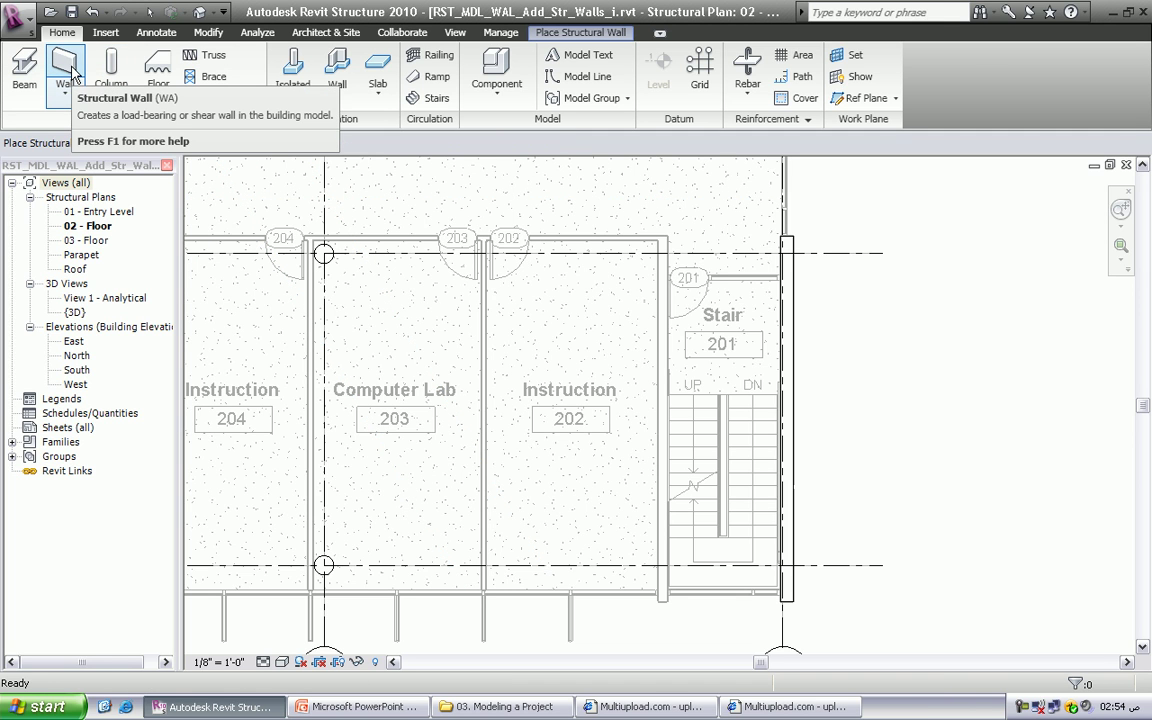
key("Escape")
left_click(68, 84)
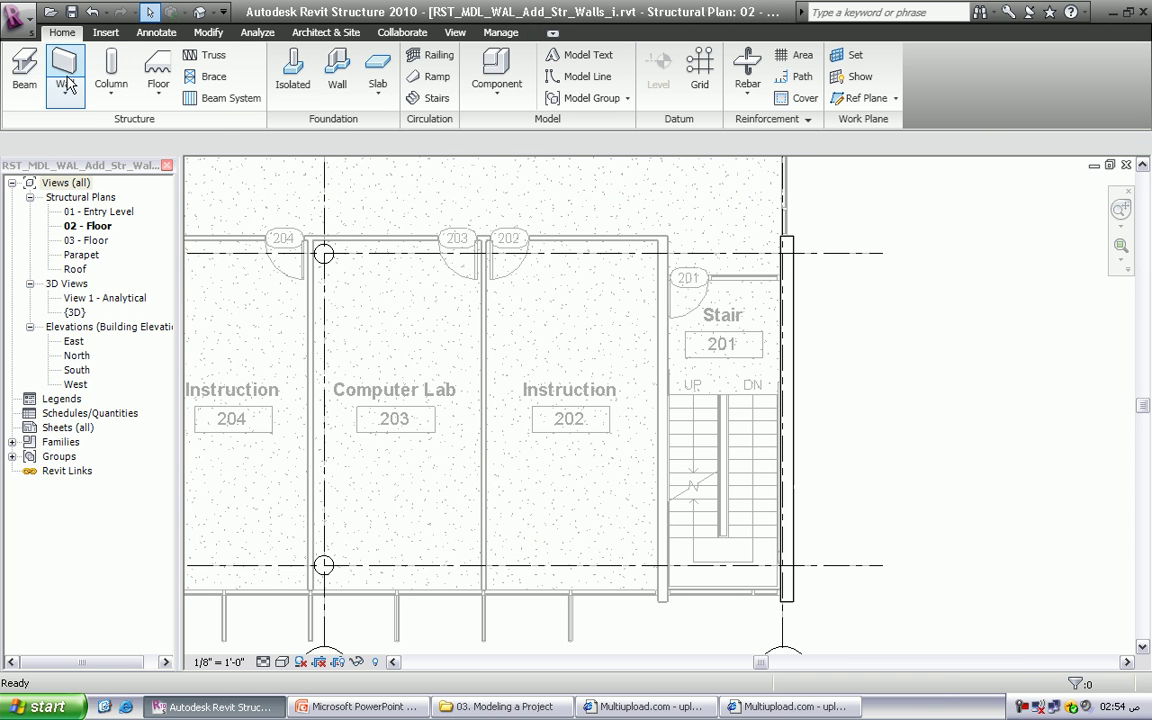
key("Escape")
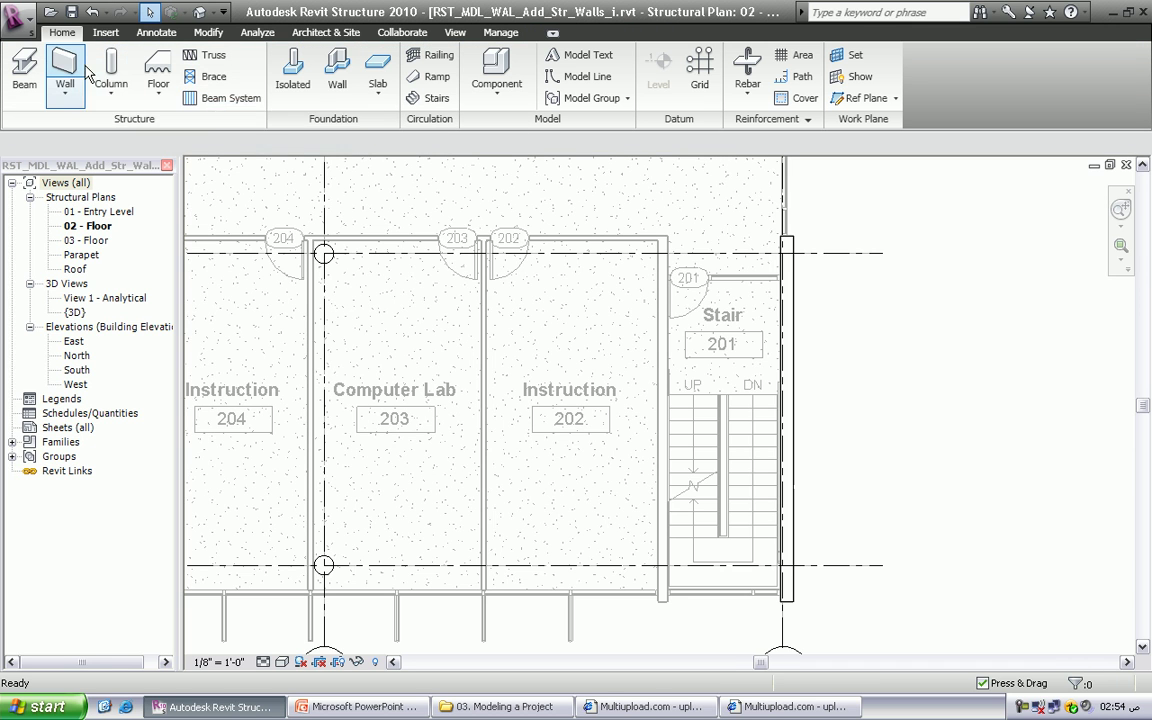
left_click(65, 70)
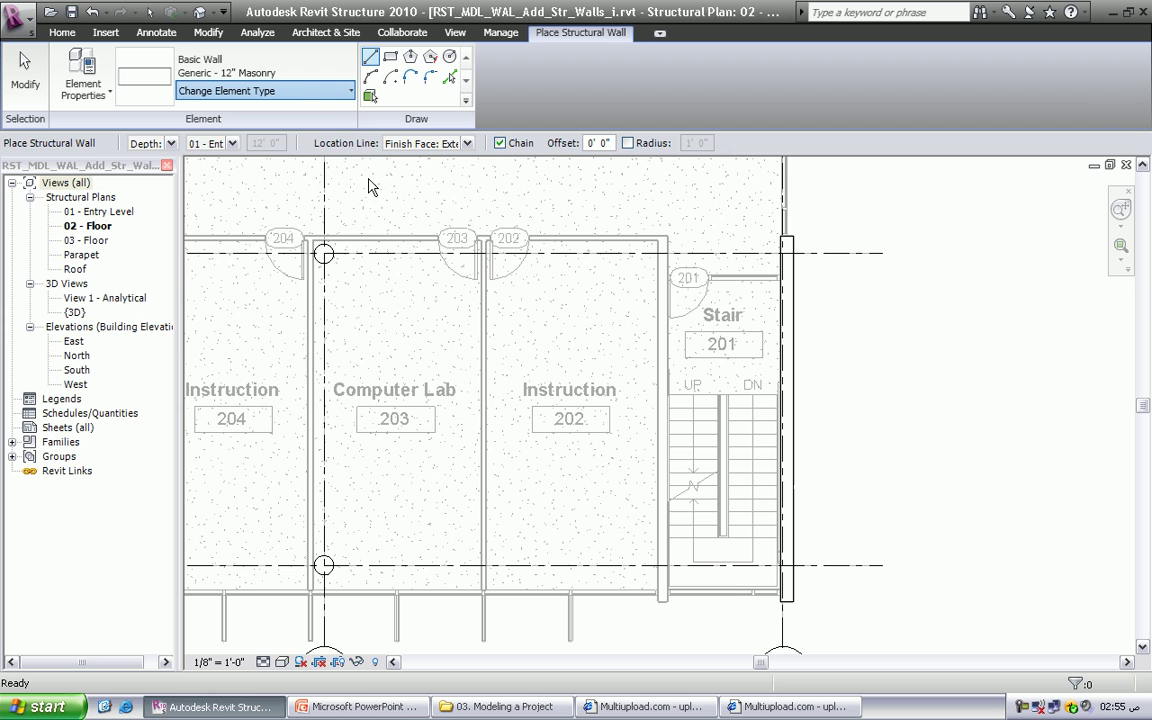
Draw an Exterior - 8" Concrete wall from the stair's top-left corner to its bottom corner
left_click(308, 93)
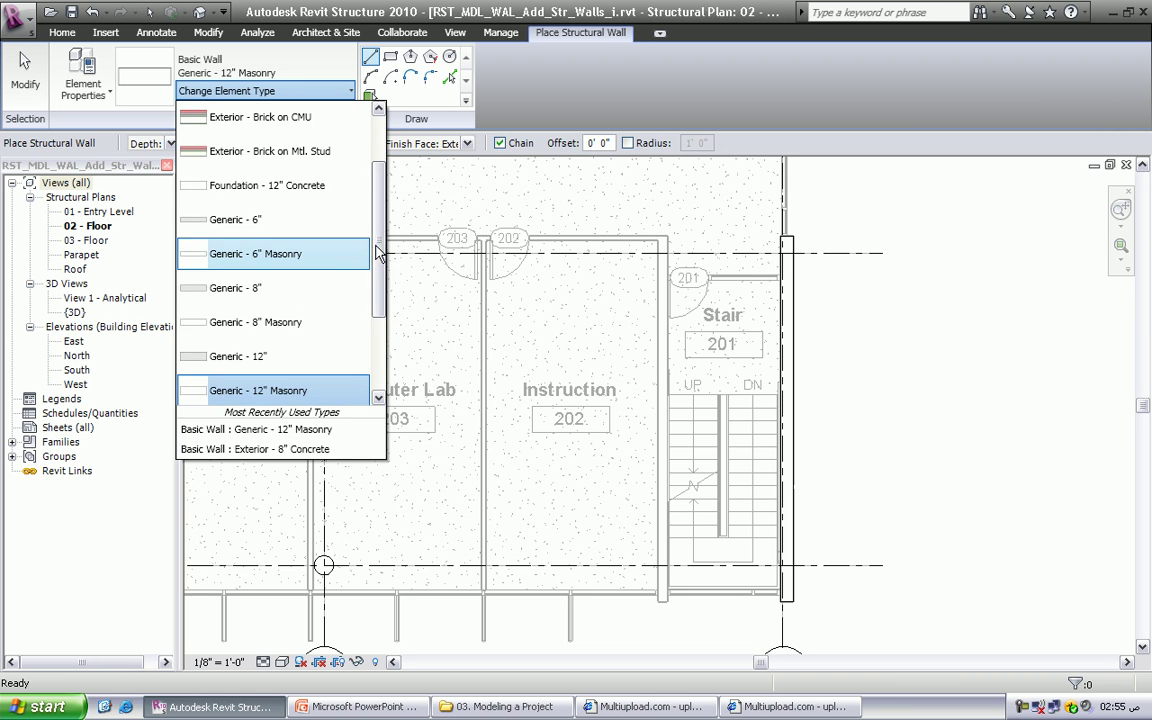
scroll(378, 254, "up", 3)
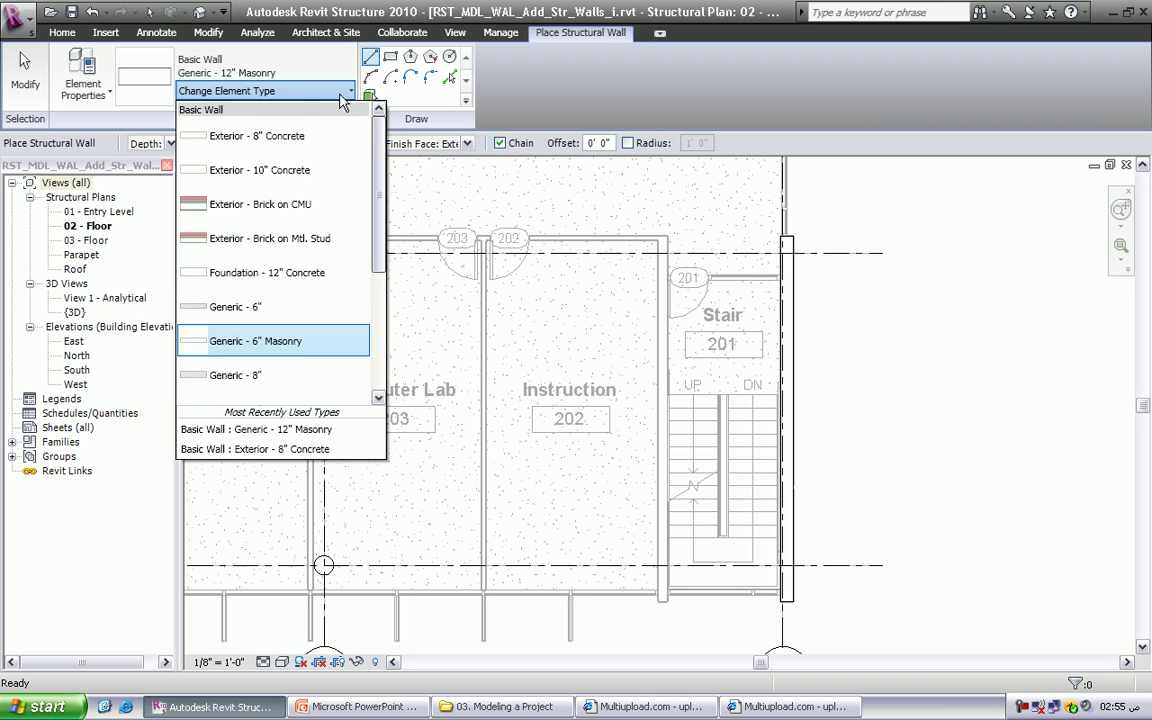
left_click(297, 147)
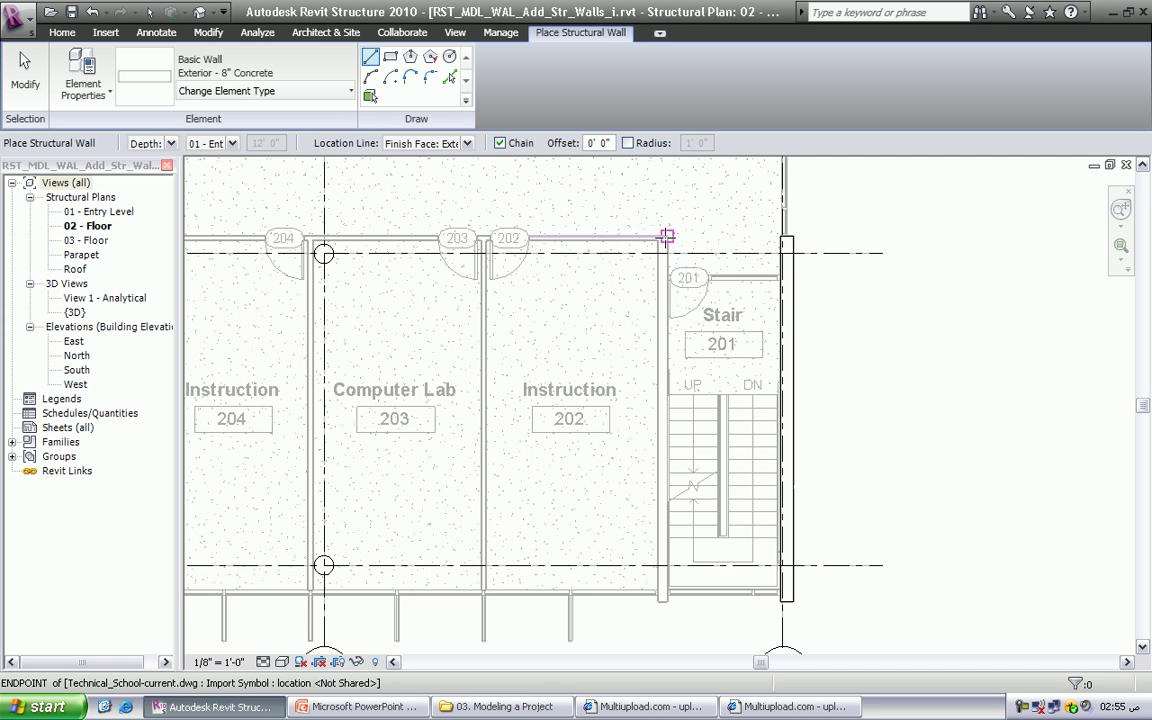
left_click(667, 236)
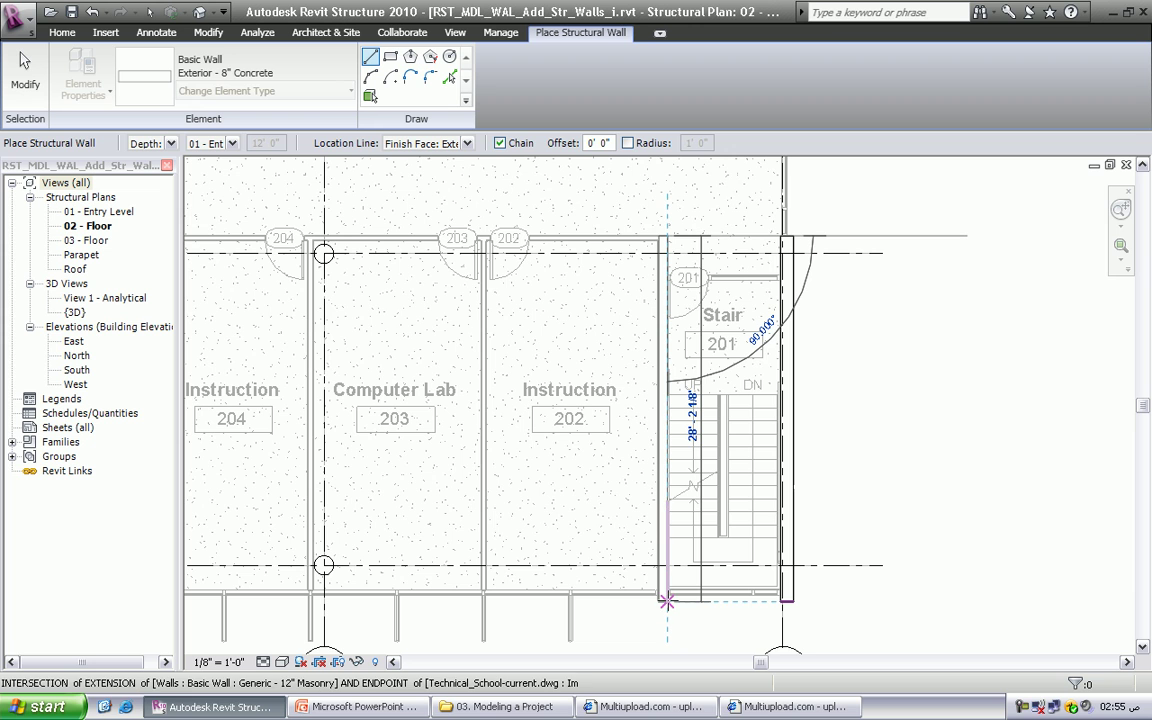
left_click(667, 600)
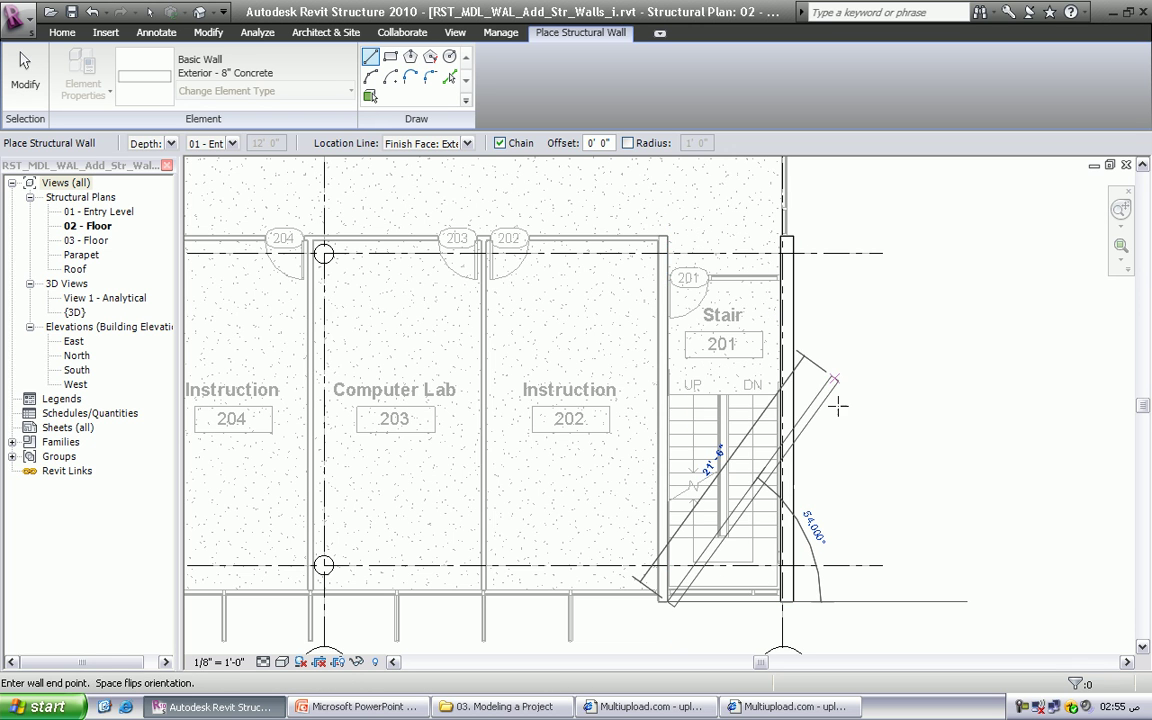
key("Escape")
key("Escape")
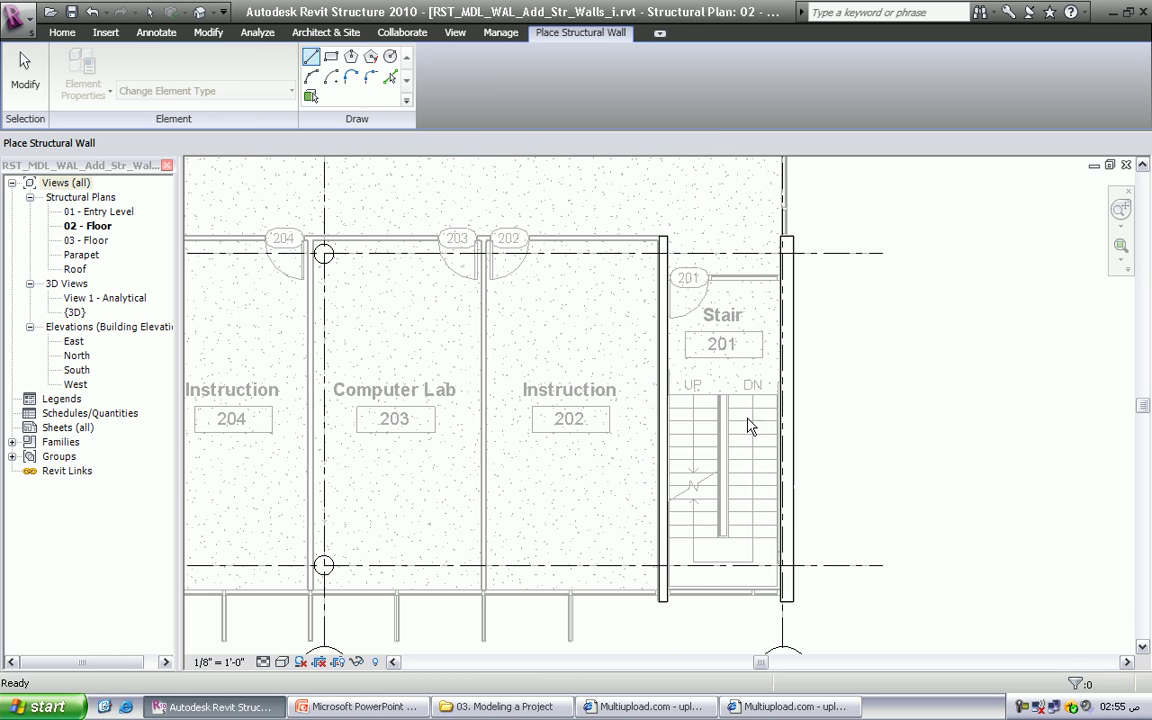
scroll(660, 448, "up", 2)
scroll(689, 411, "up", 2)
scroll(694, 410, "up", 2)
scroll(694, 410, "down", 2)
scroll(689, 404, "down", 2)
scroll(700, 400, "down", 2)
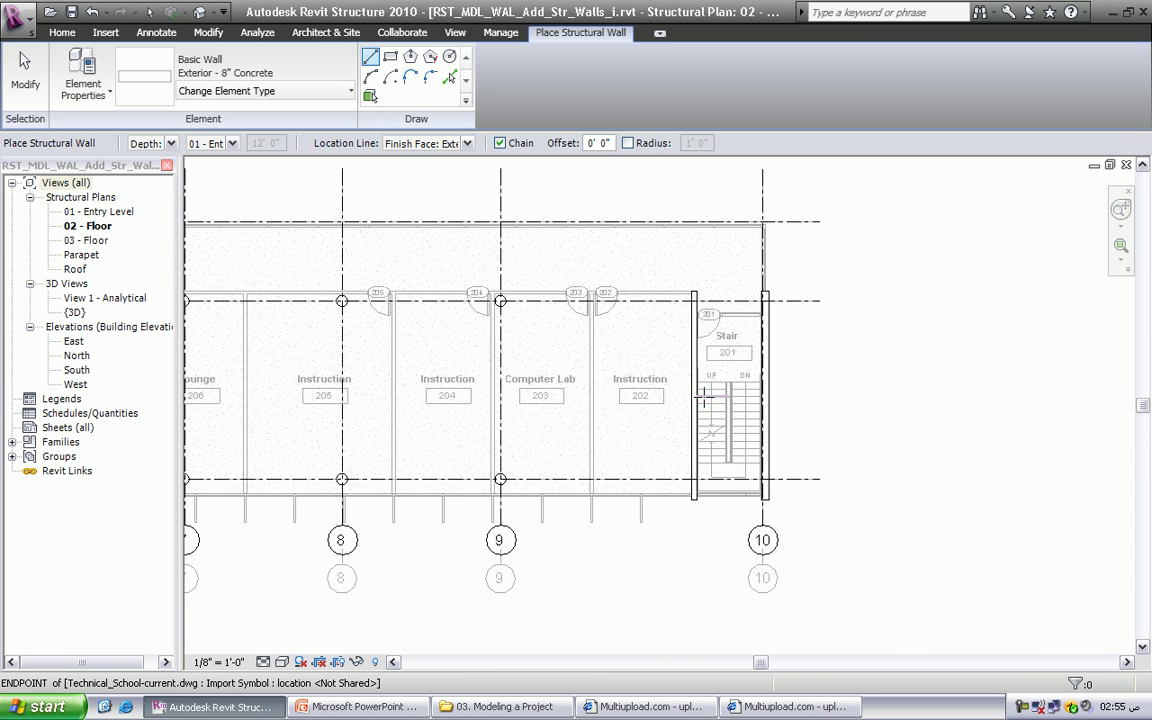
scroll(704, 398, "up", 1)
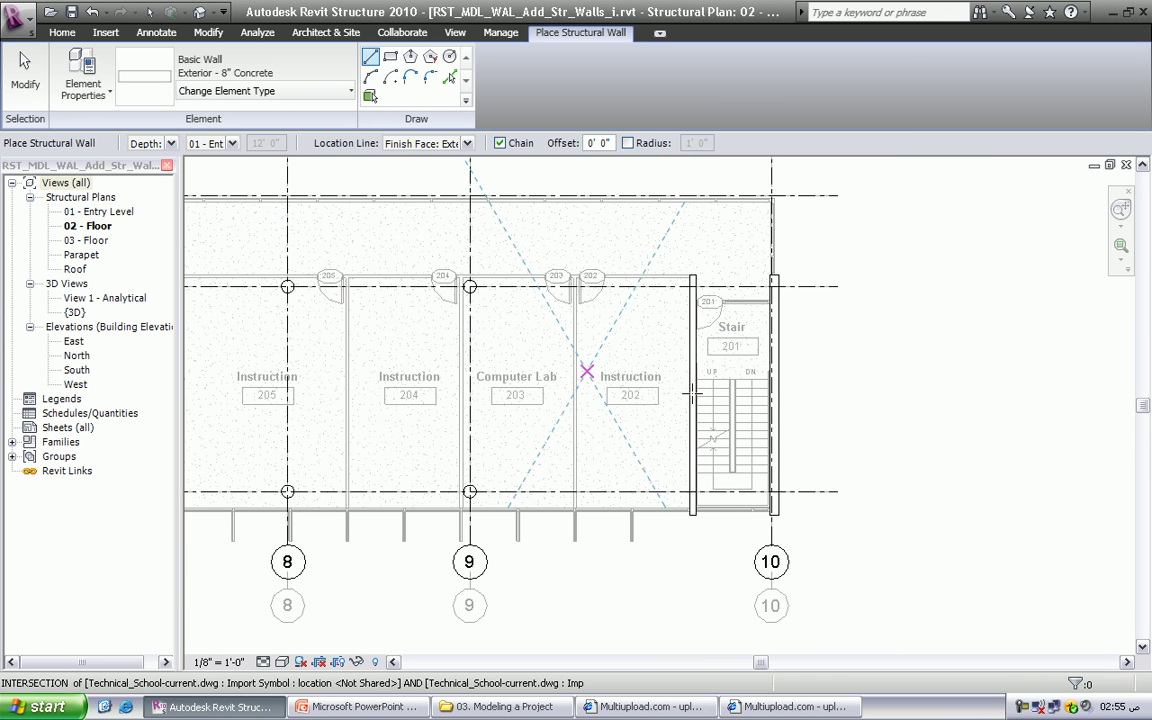
key("Escape")
key("Escape")
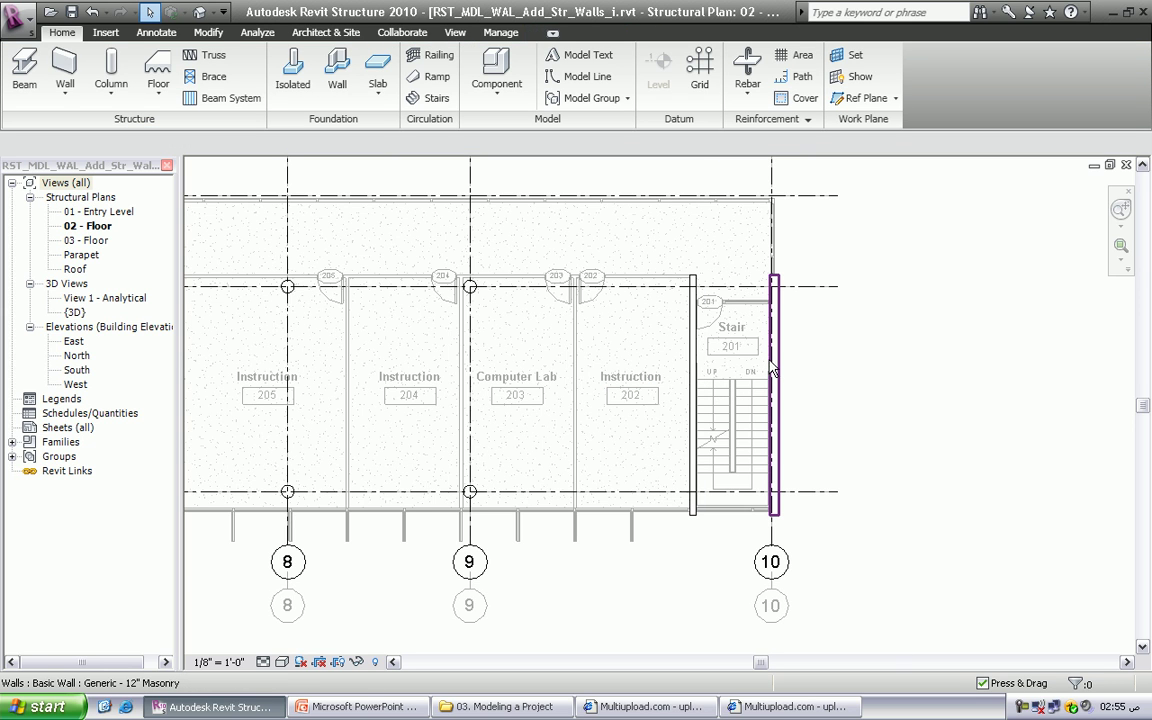
left_click(775, 368)
right_click(773, 363)
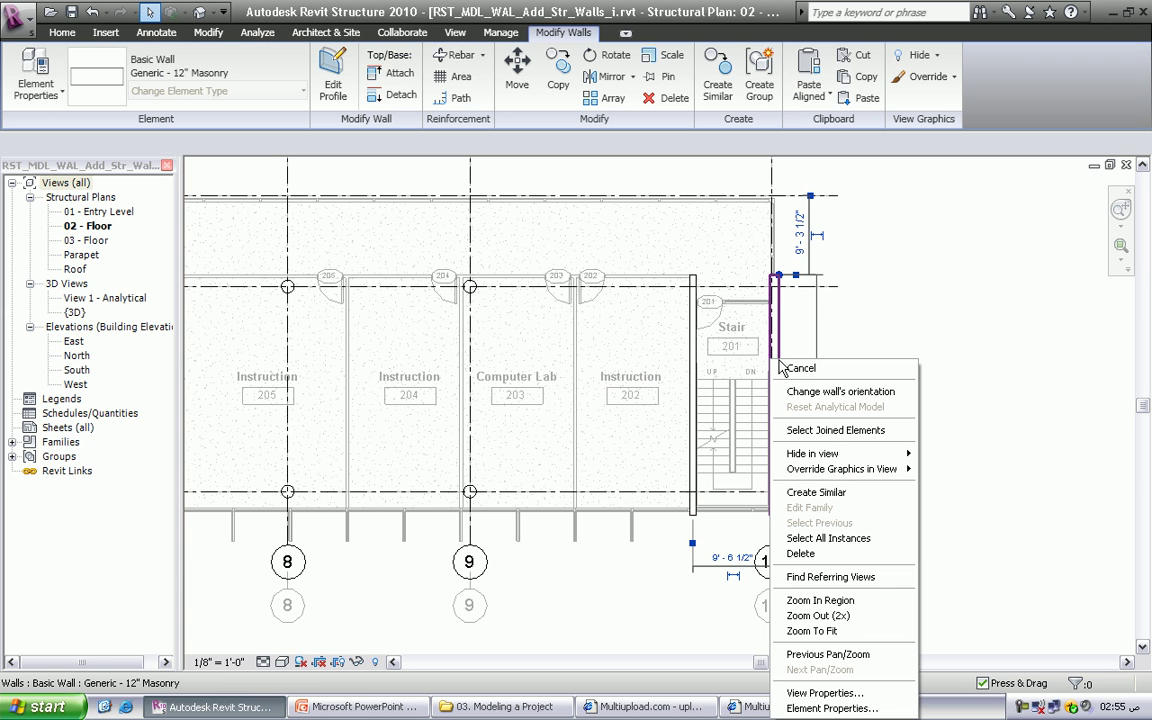
left_click(855, 550)
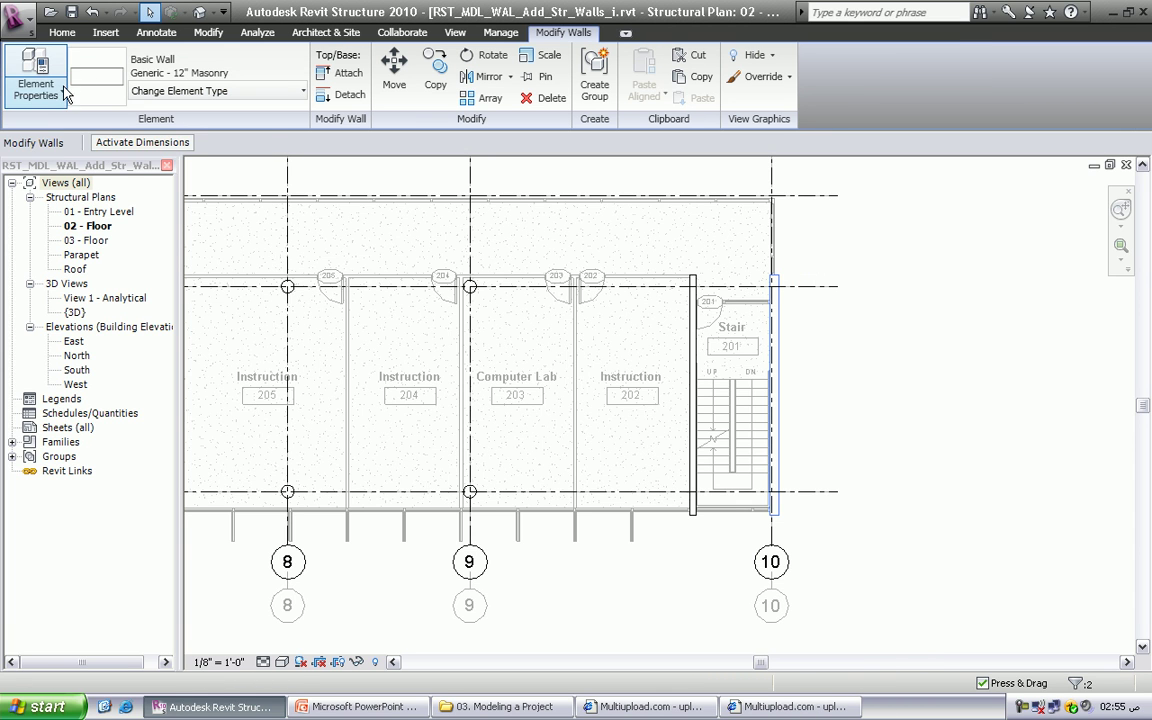
left_click(62, 97)
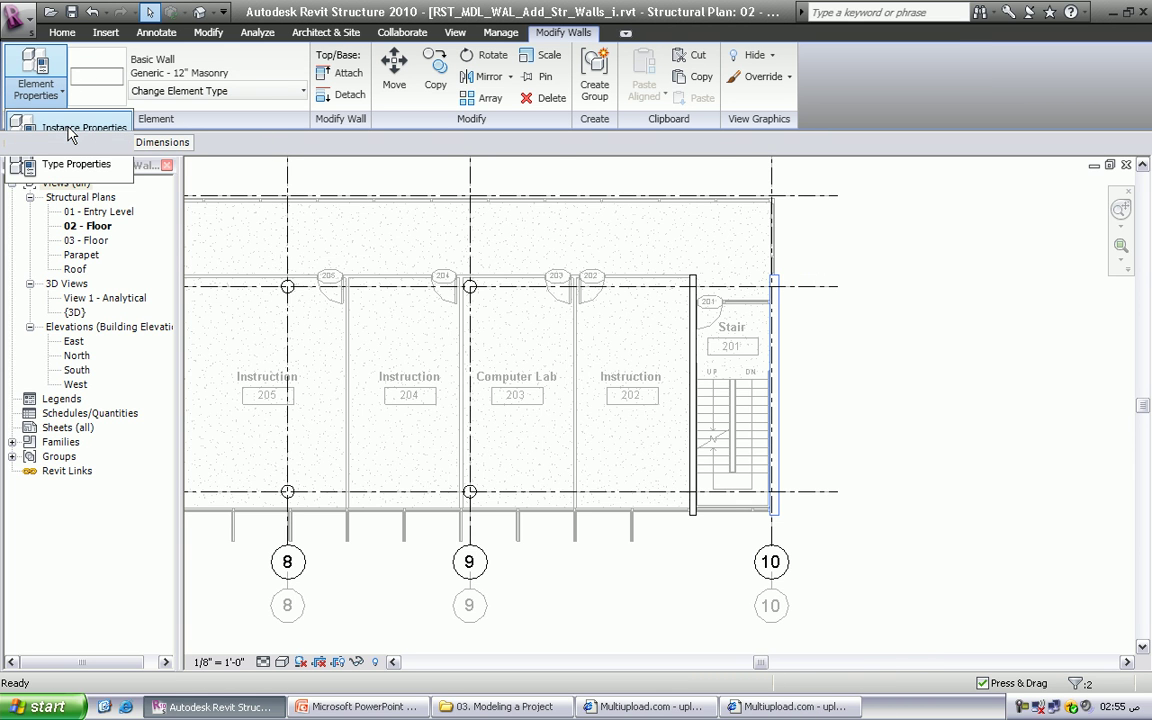
left_click(71, 132)
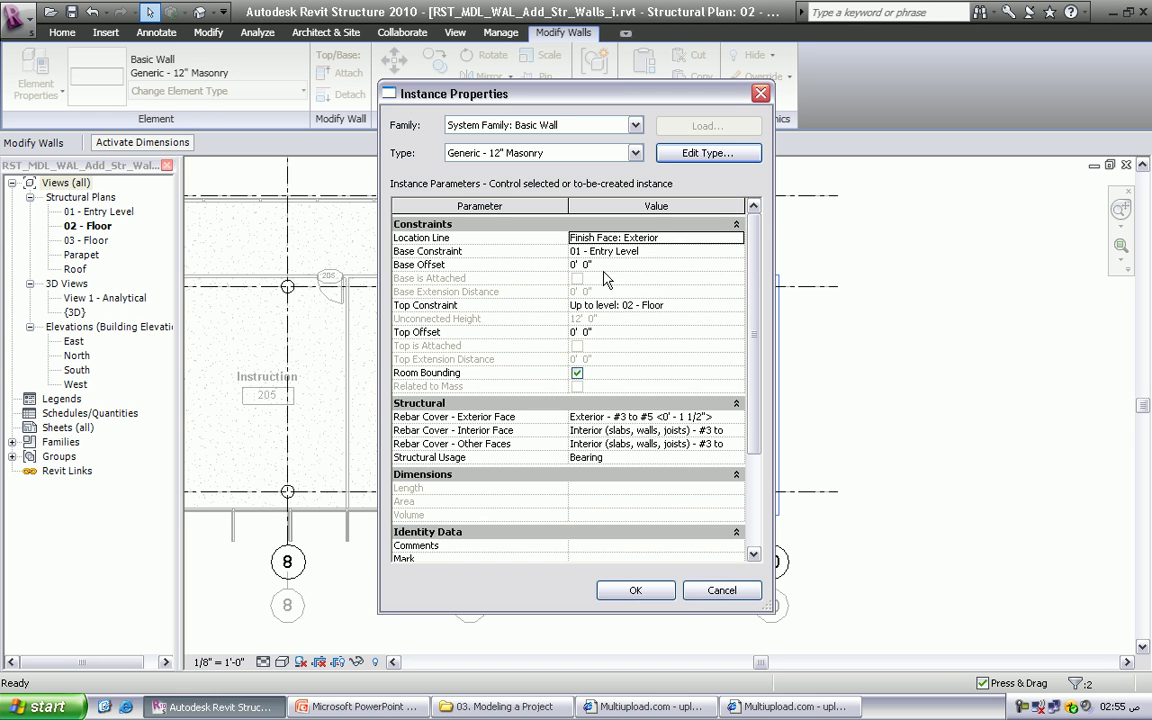
left_click(655, 590)
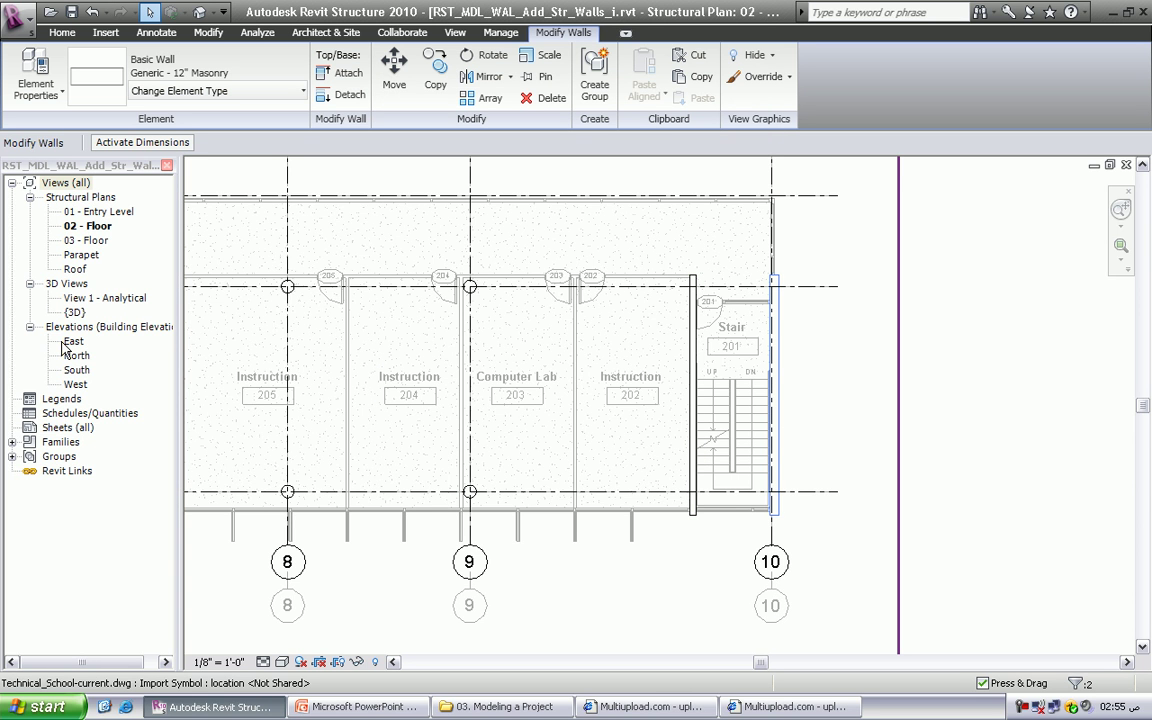
left_click(70, 312)
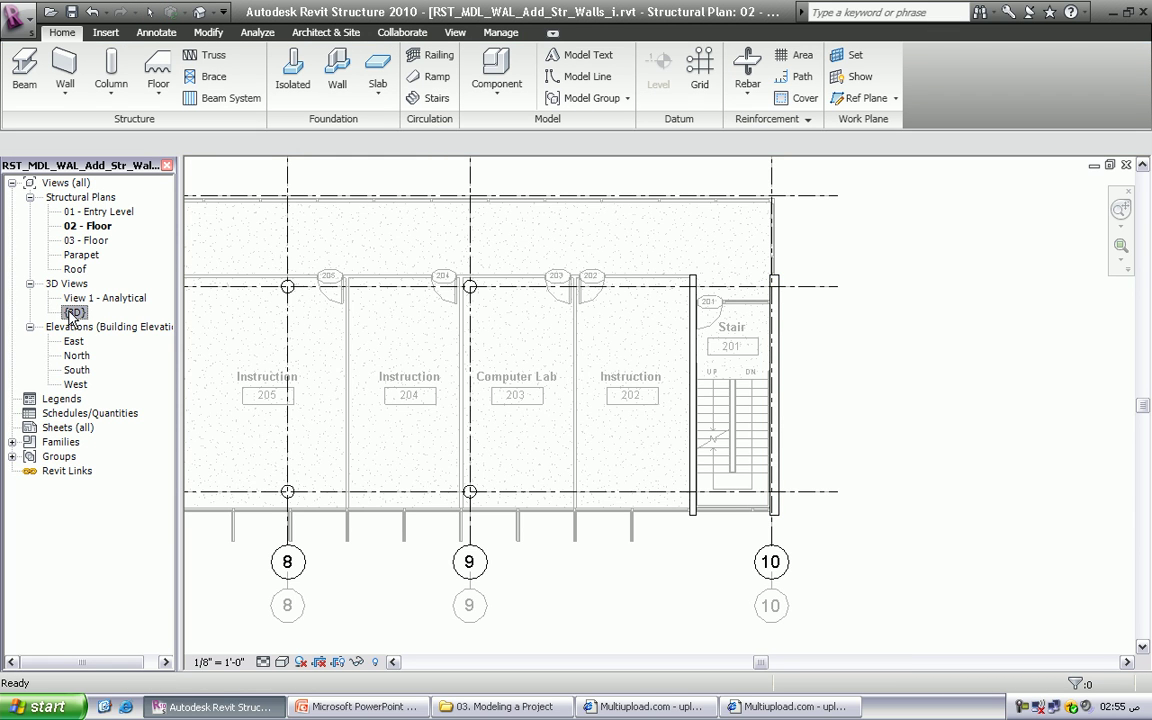
Open the {3D} view and zoom and pan onto the two new Stair 201 walls
double_click(72, 313)
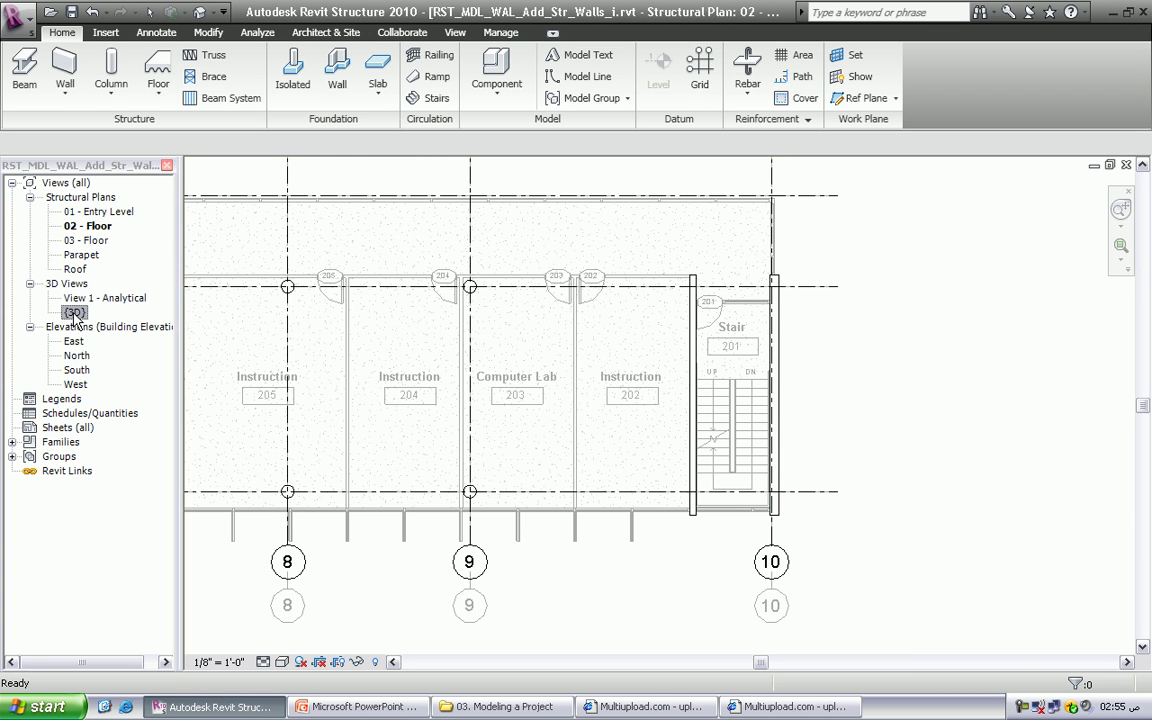
scroll(733, 577, "up", 2)
scroll(733, 577, "up", 2)
scroll(733, 577, "up", 2)
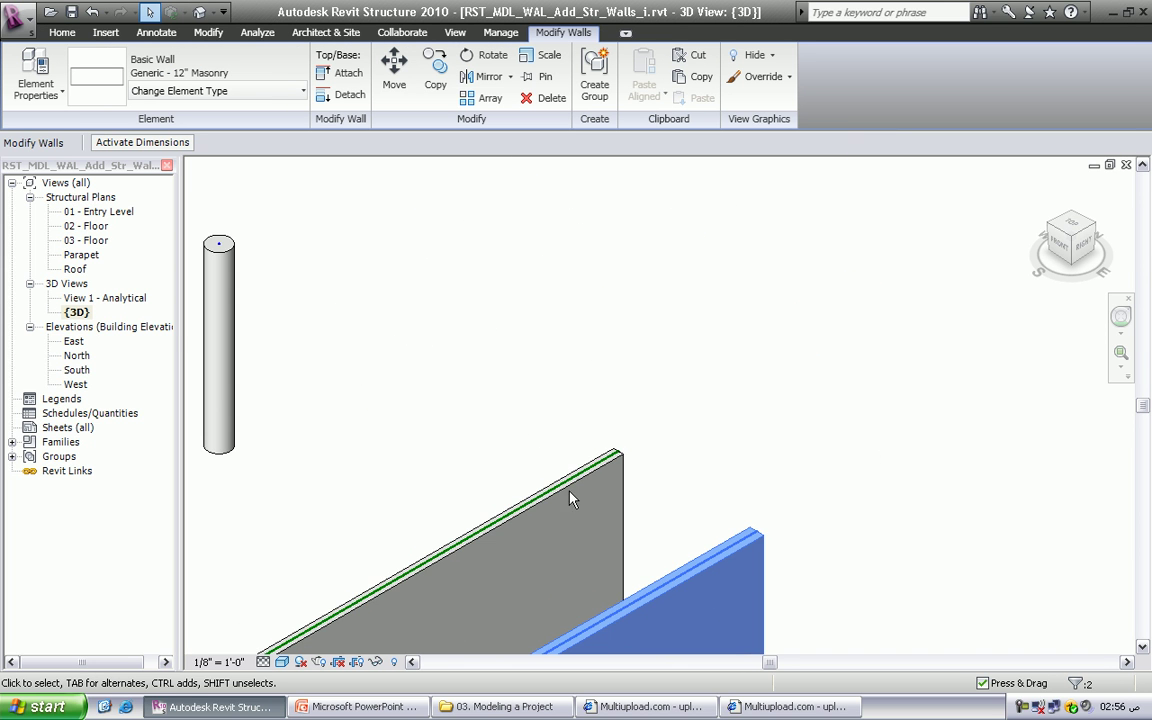
scroll(697, 610, "down", 2)
middle_click_drag(697, 610, 691, 425)
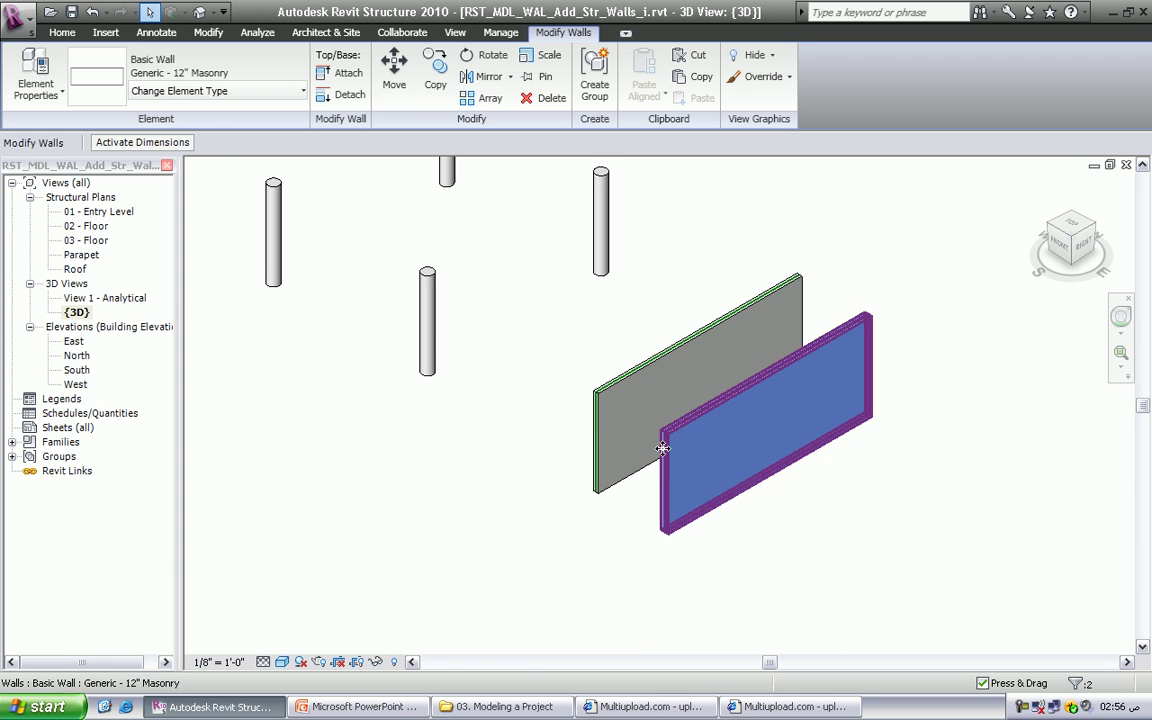
scroll(597, 386, "up", 1)
scroll(535, 378, "up", 2)
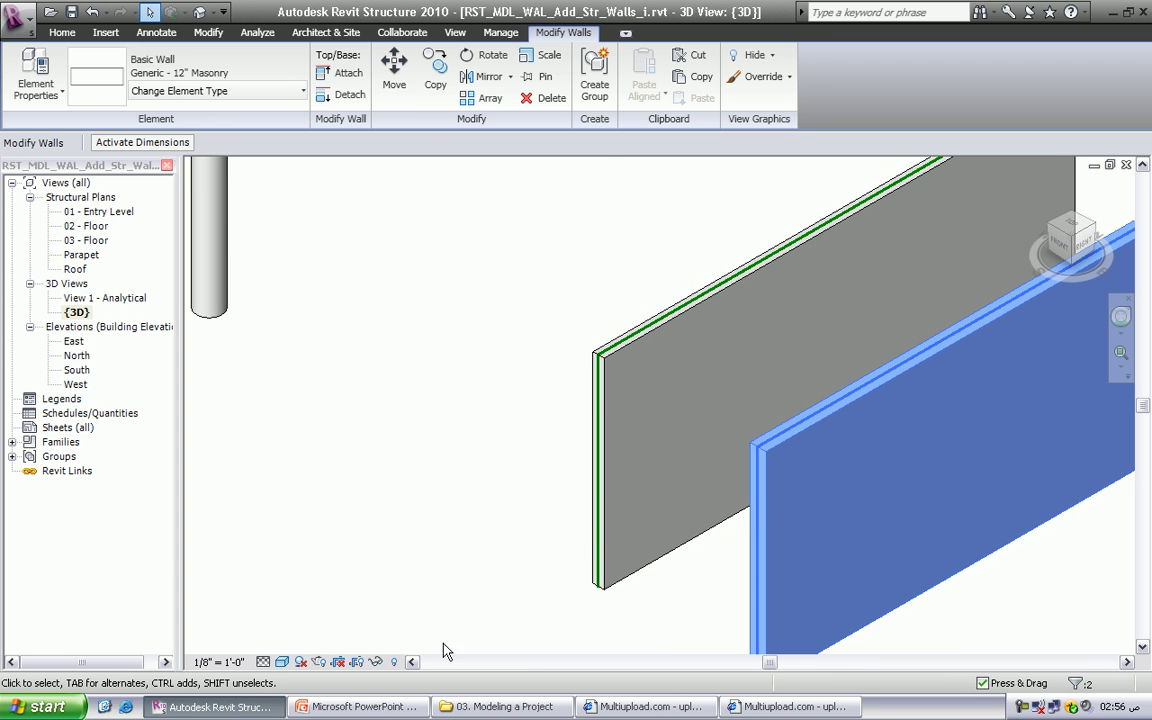
left_click(283, 662)
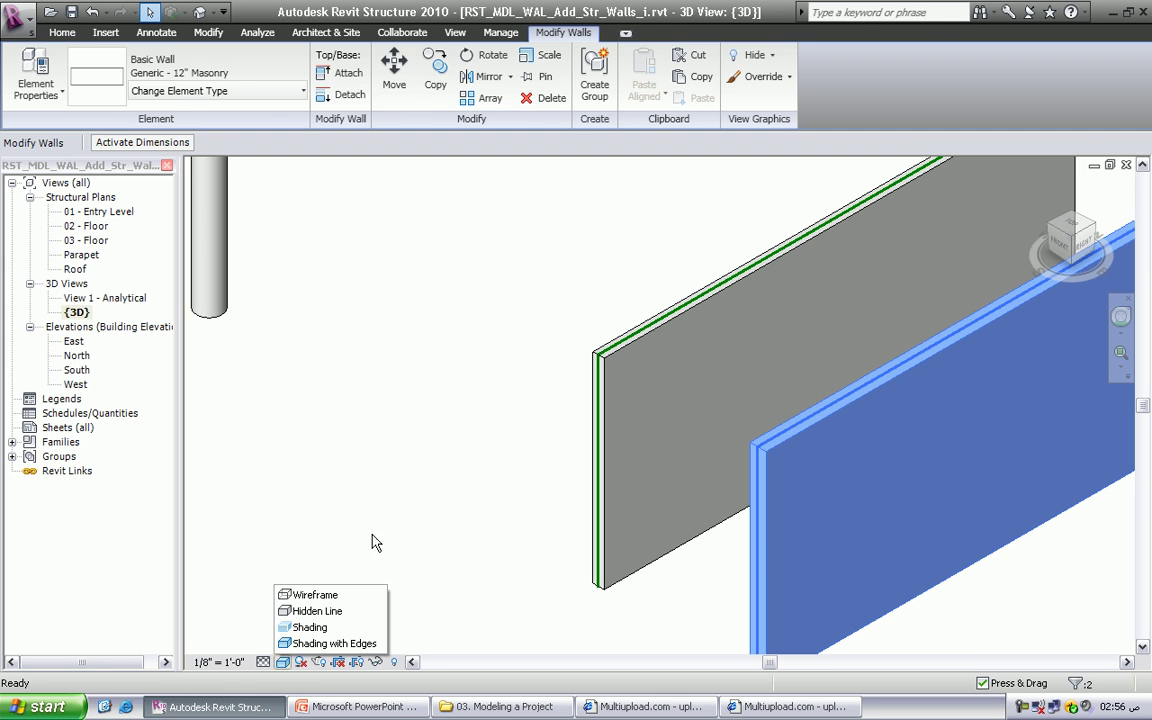
Switch the 3D model graphics style to Hidden Line
key("Escape")
key("Escape")
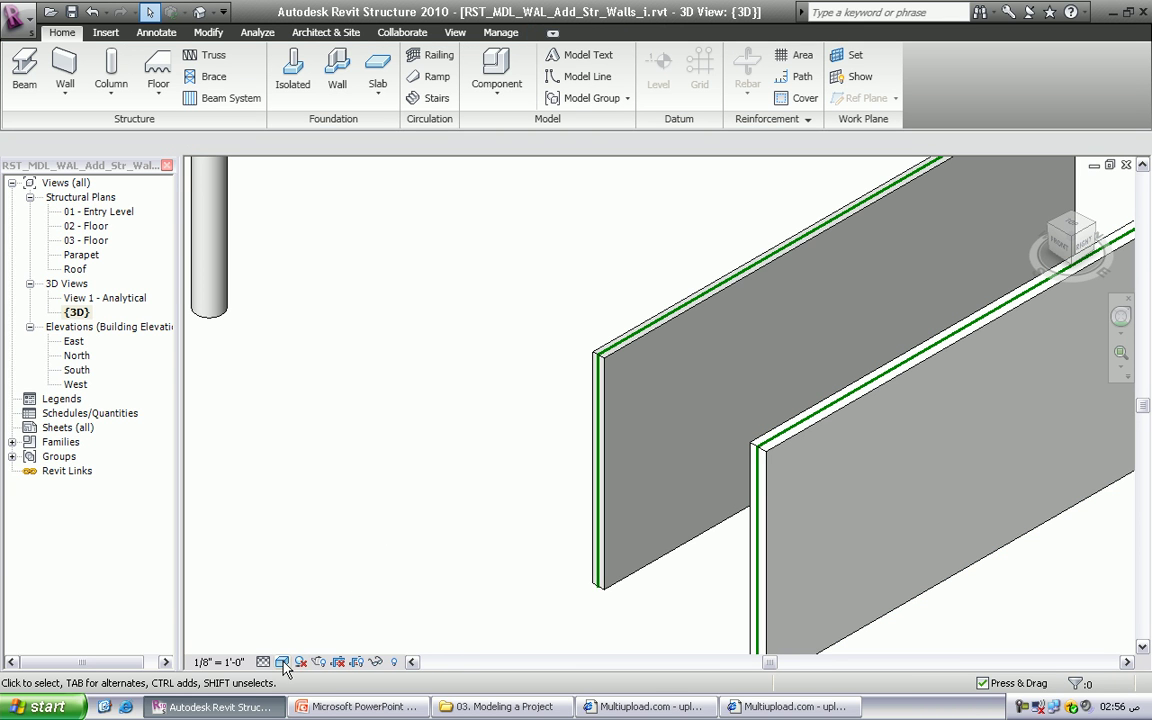
left_click(283, 662)
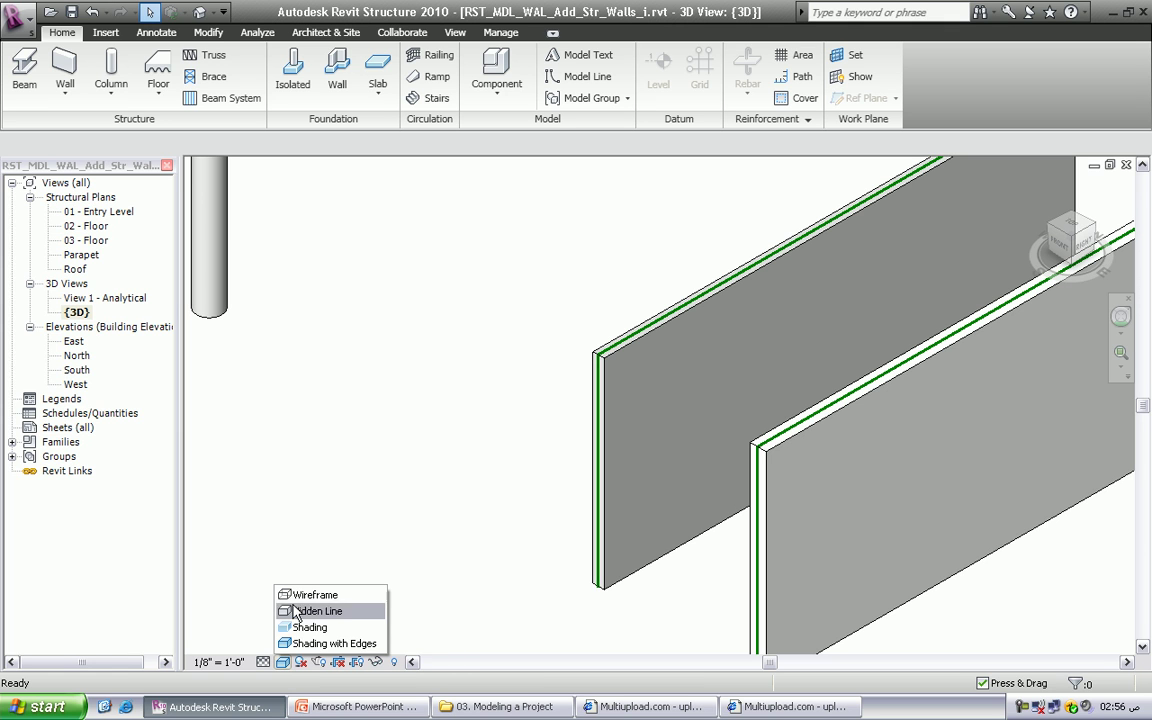
left_click(310, 595)
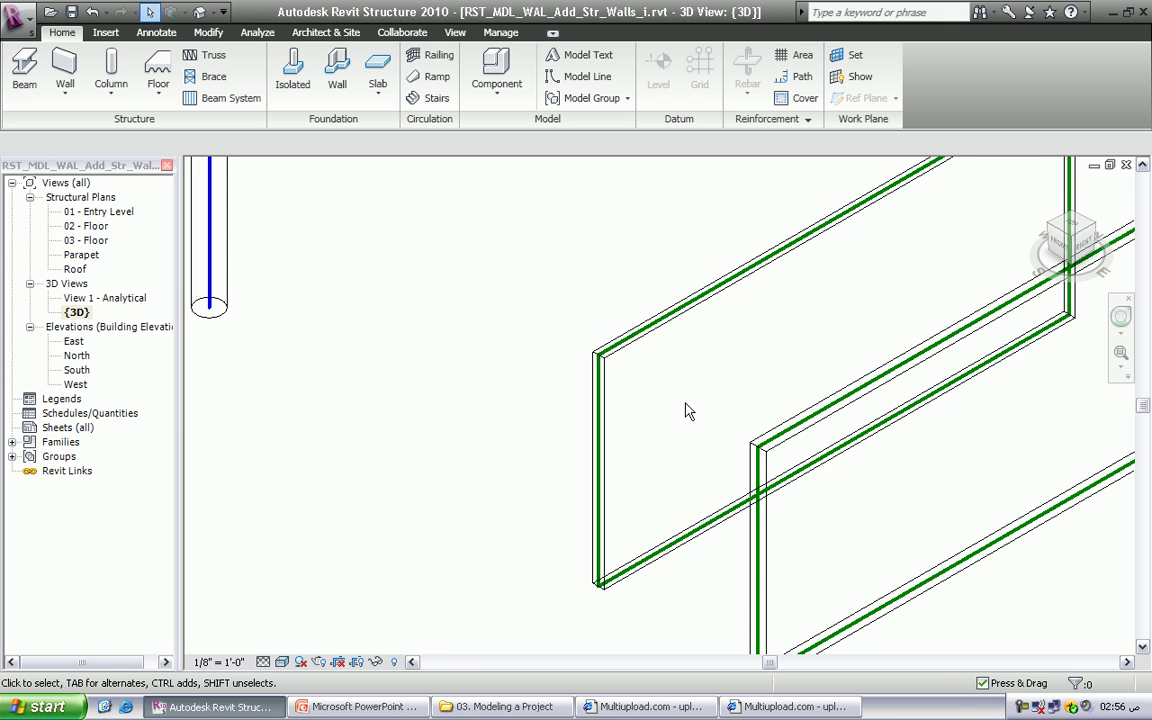
Pan and zoom the 3D view to show the stair walls beside the structural columns
middle_click_drag(869, 547, 552, 530)
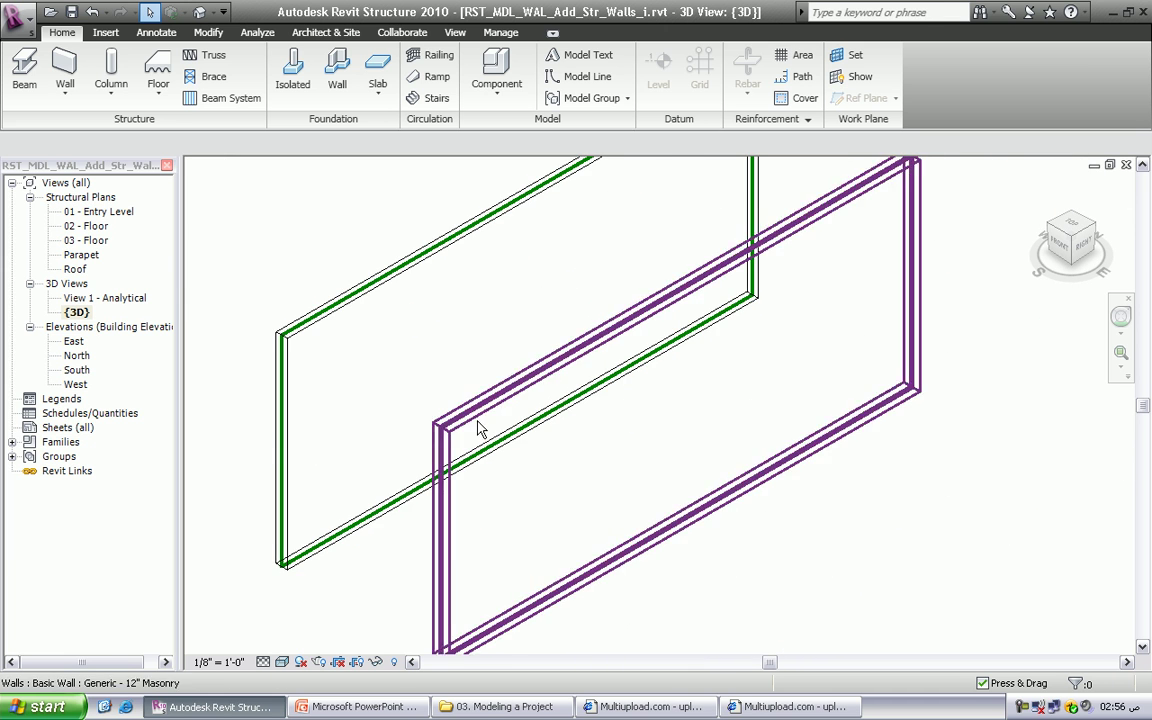
mouse_move(882, 292)
middle_mouse_down()
mouse_move(903, 355)
mouse_move(759, 303)
middle_mouse_up()
scroll(740, 275, "down", 1)
scroll(737, 272, "down", 2)
middle_click_drag(630, 321, 609, 337)
scroll(813, 285, "up", 2)
scroll(829, 280, "up", 2)
scroll(829, 280, "down", 3)
scroll(760, 260, "down", 1)
mouse_move(848, 322)
middle_mouse_down()
mouse_move(787, 342)
mouse_move(779, 389)
mouse_move(766, 339)
mouse_move(757, 347)
middle_mouse_up()
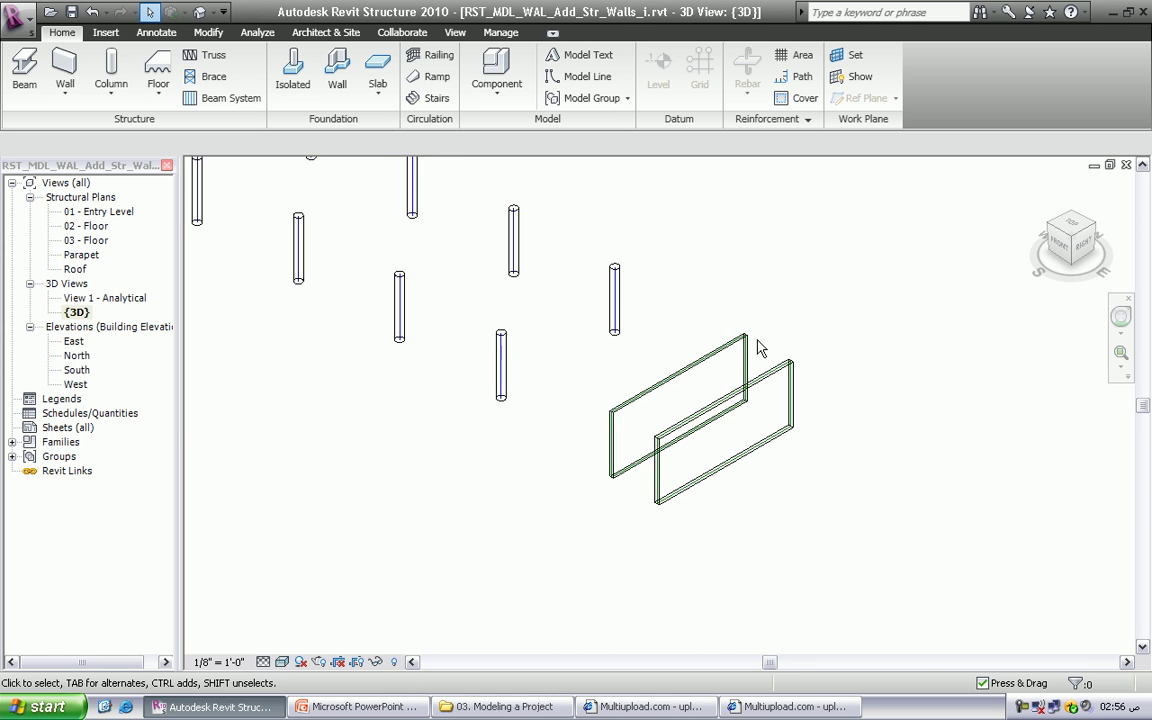